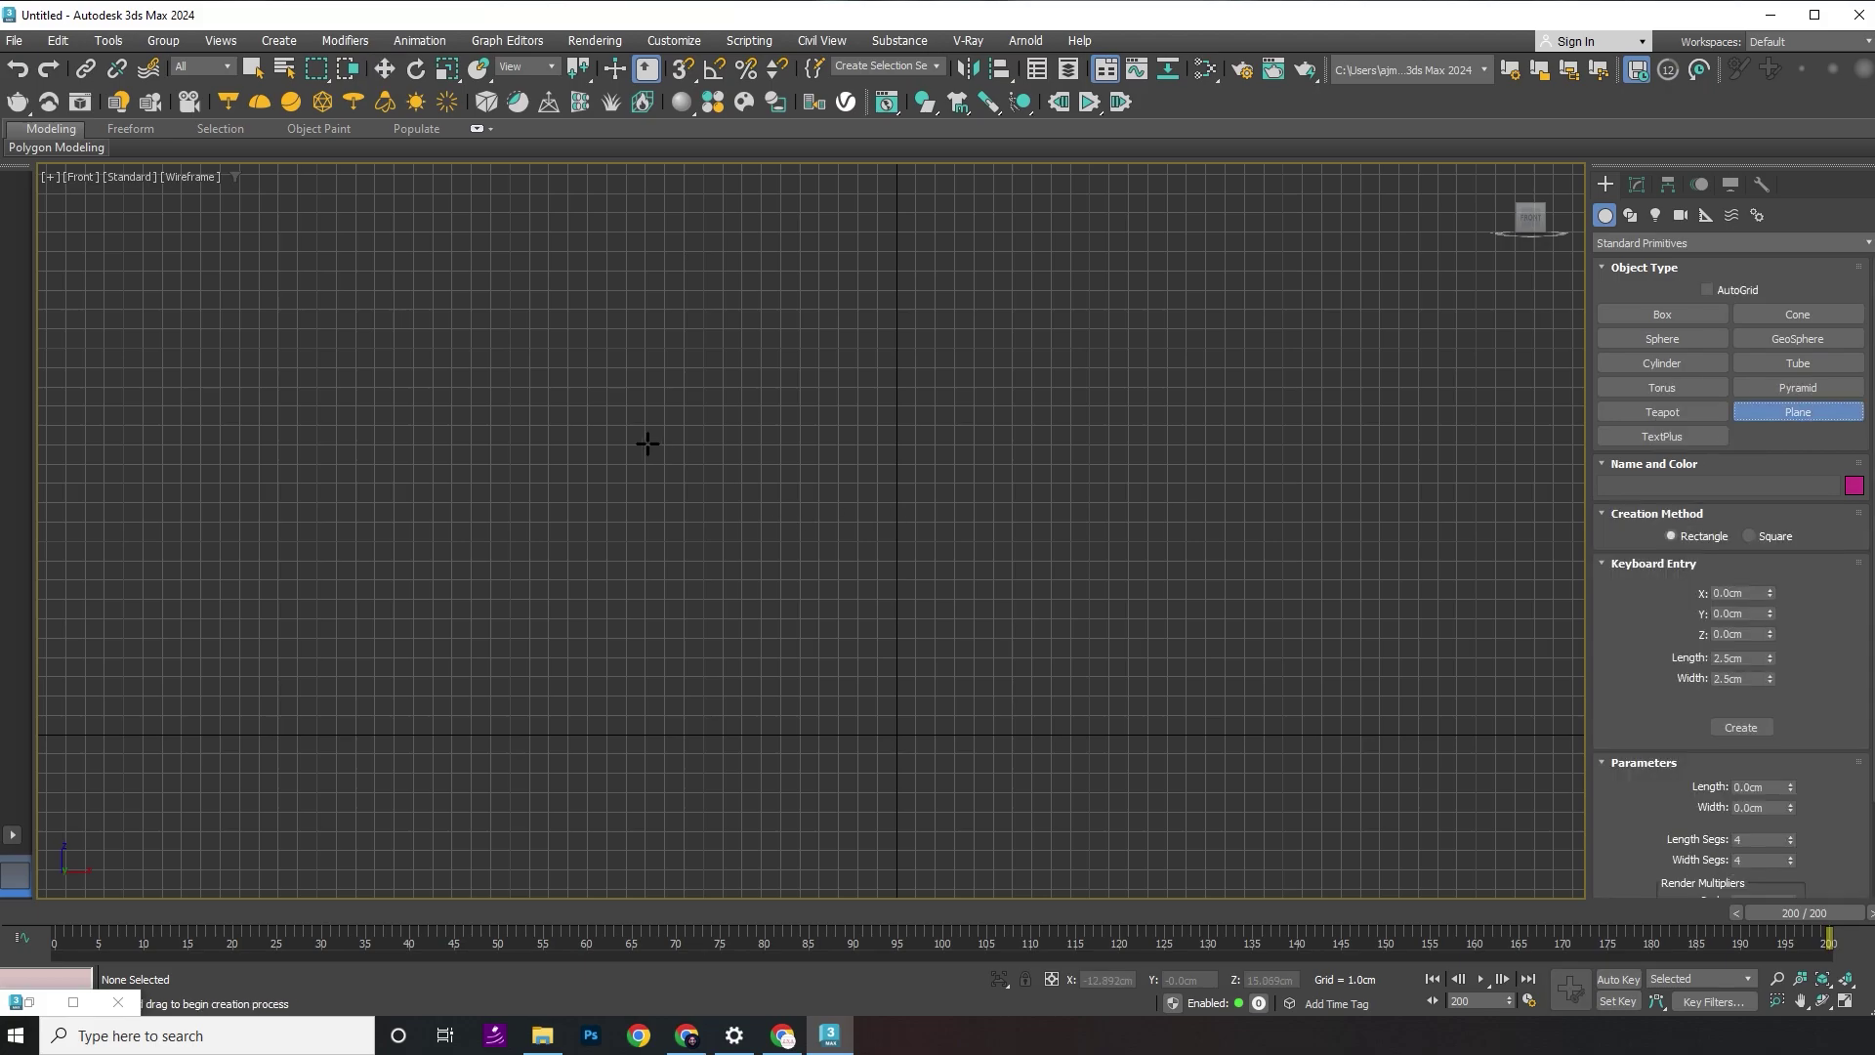
- Draw a plane about 47 cm wide and 19 cm high in the Front view and set its X position to 0
{"action": "key", "text": "s"}
{"action": "left_click_drag", "start_coordinate": [528, 367], "coordinate": [1437, 735]}
{"action": "key", "text": "w"}
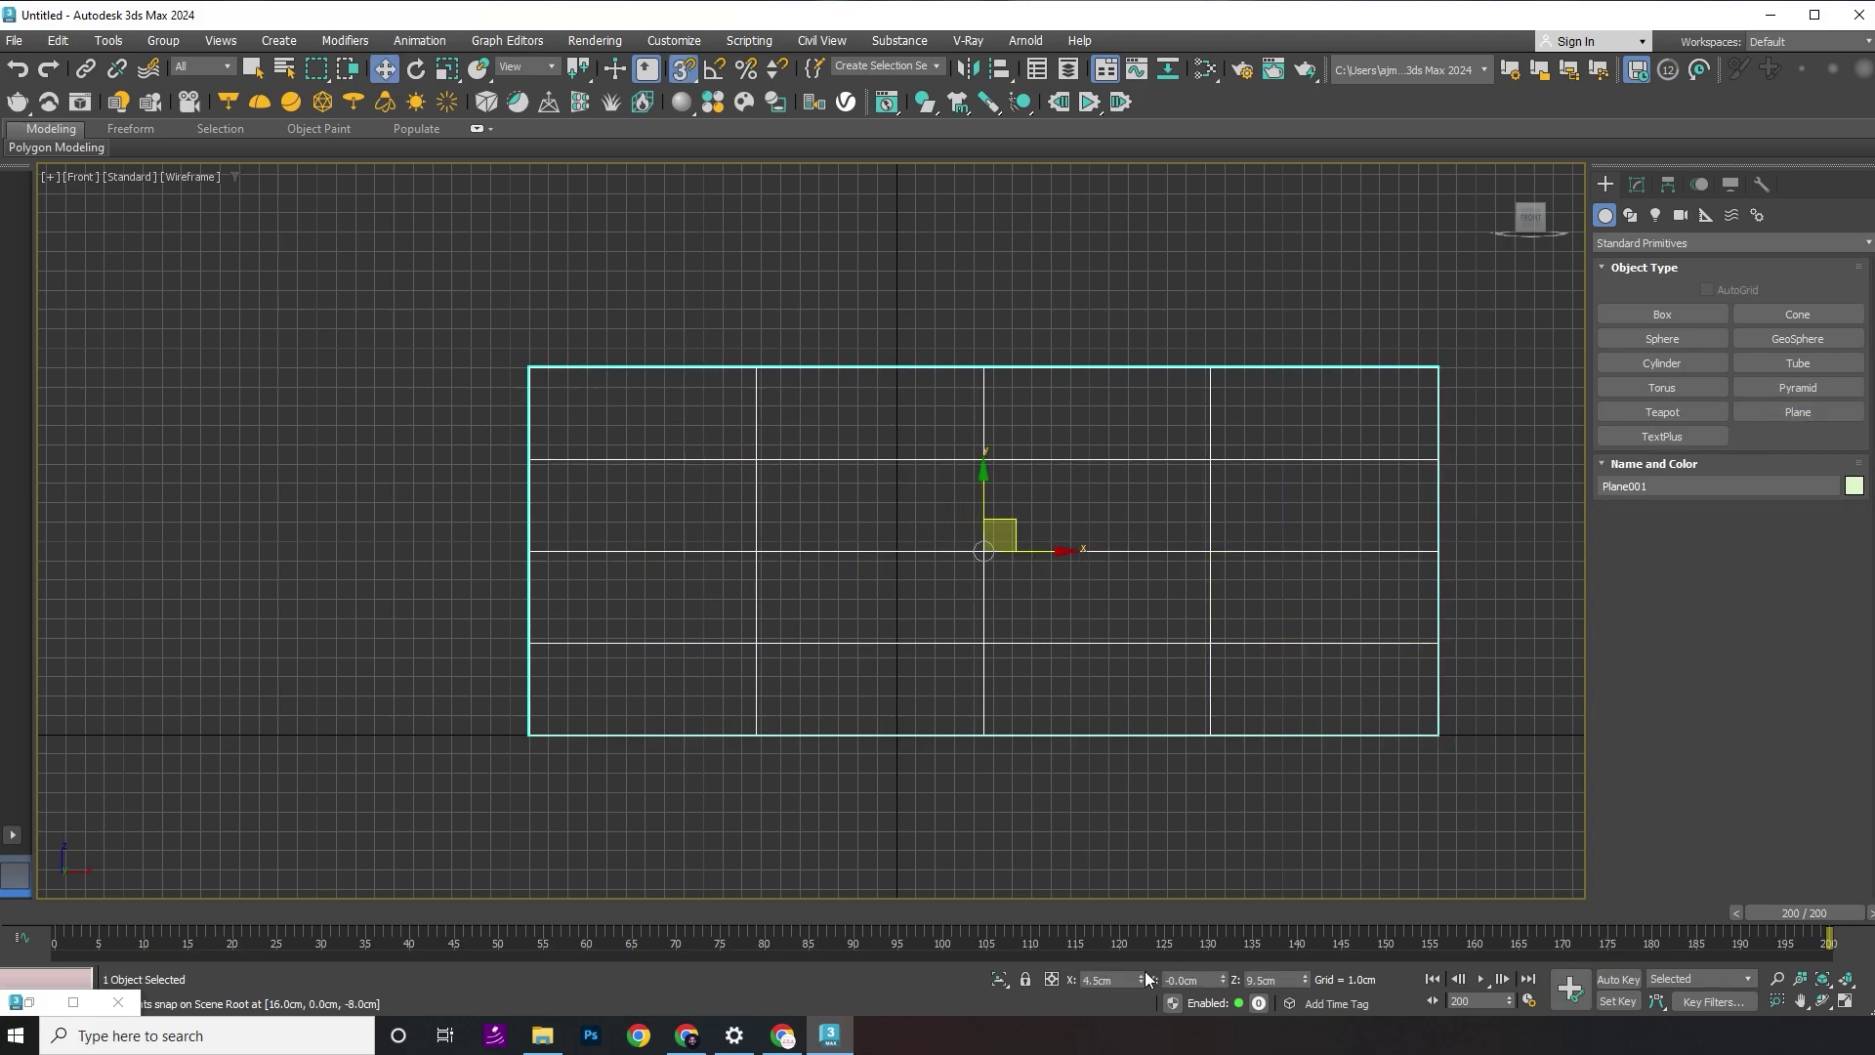
{"action": "right_click", "coordinate": [1142, 979]}
- Set the plane's length to 20 cm and width to 50 cm, with 20 length segments and 50 width segments
{"action": "left_click", "coordinate": [1638, 183]}
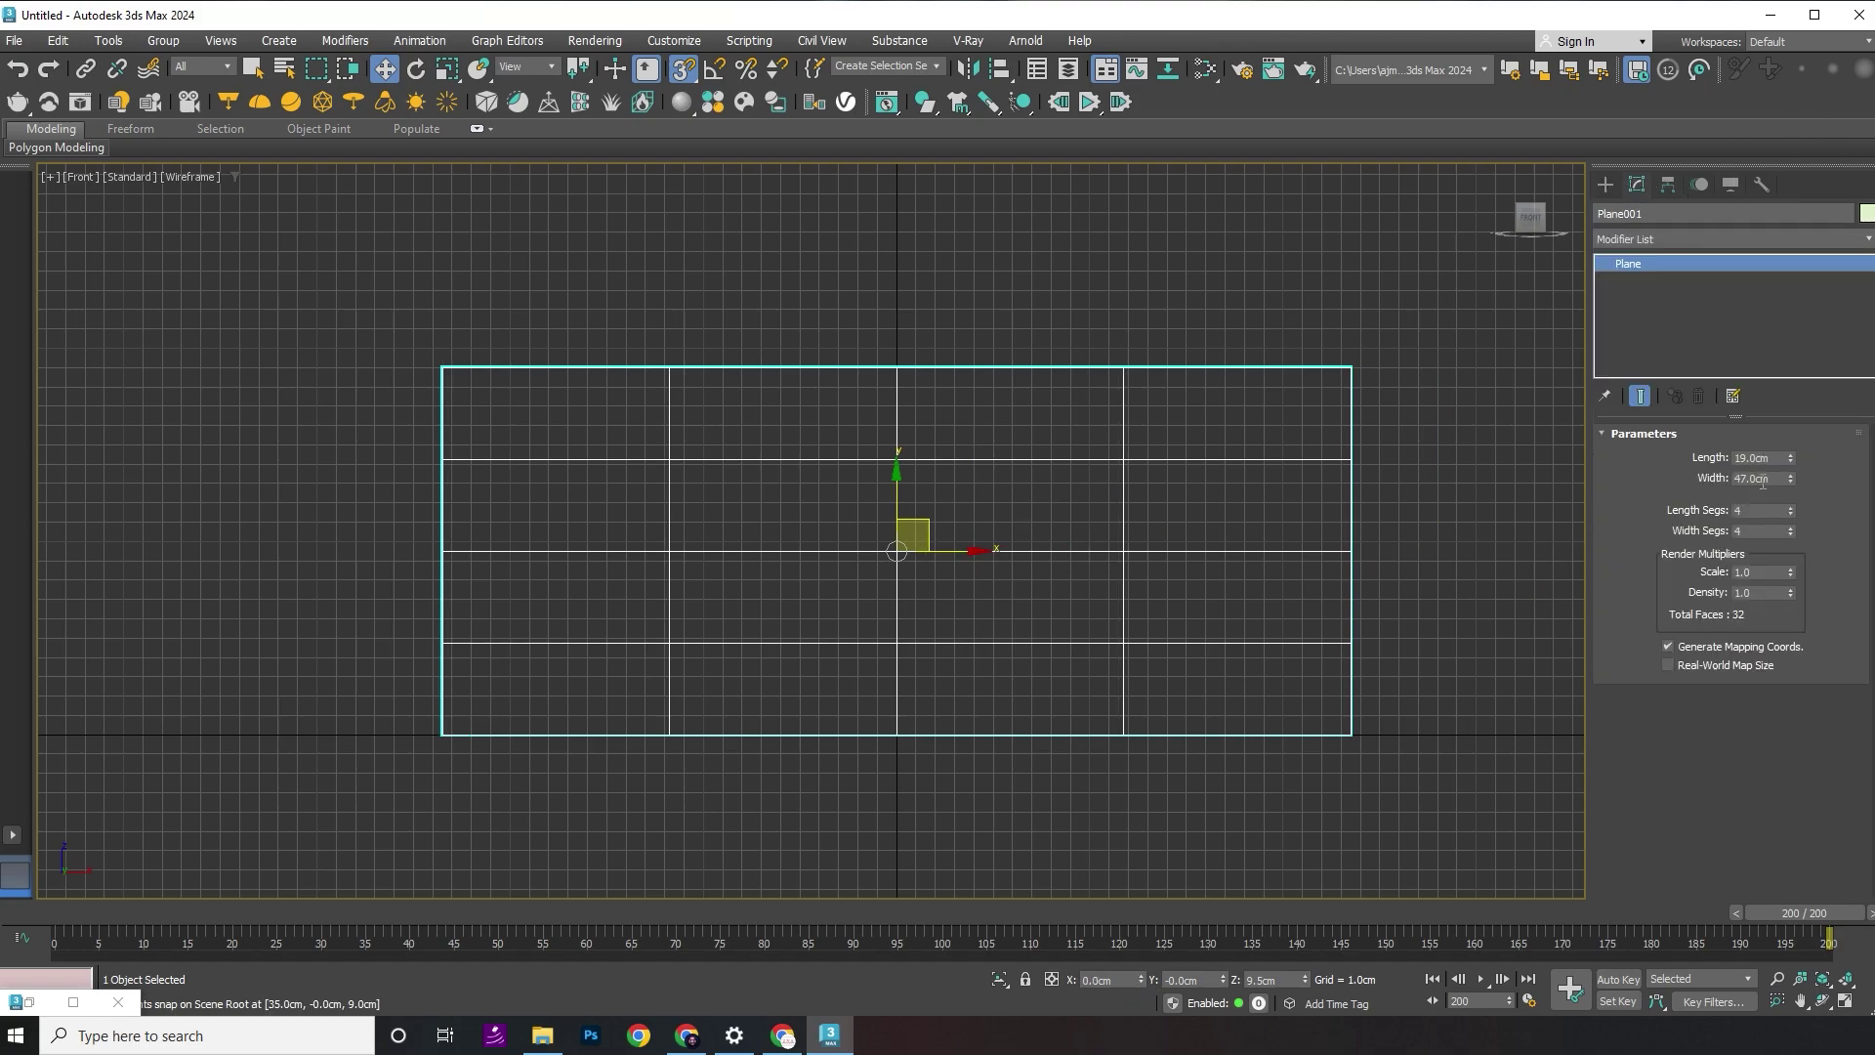
{"action": "type", "text": "20"}
{"action": "key", "text": "Tab"}
{"action": "type", "text": "50"}
{"action": "key", "text": "Tab"}
{"action": "type", "text": "20"}
{"action": "key", "text": "Tab"}
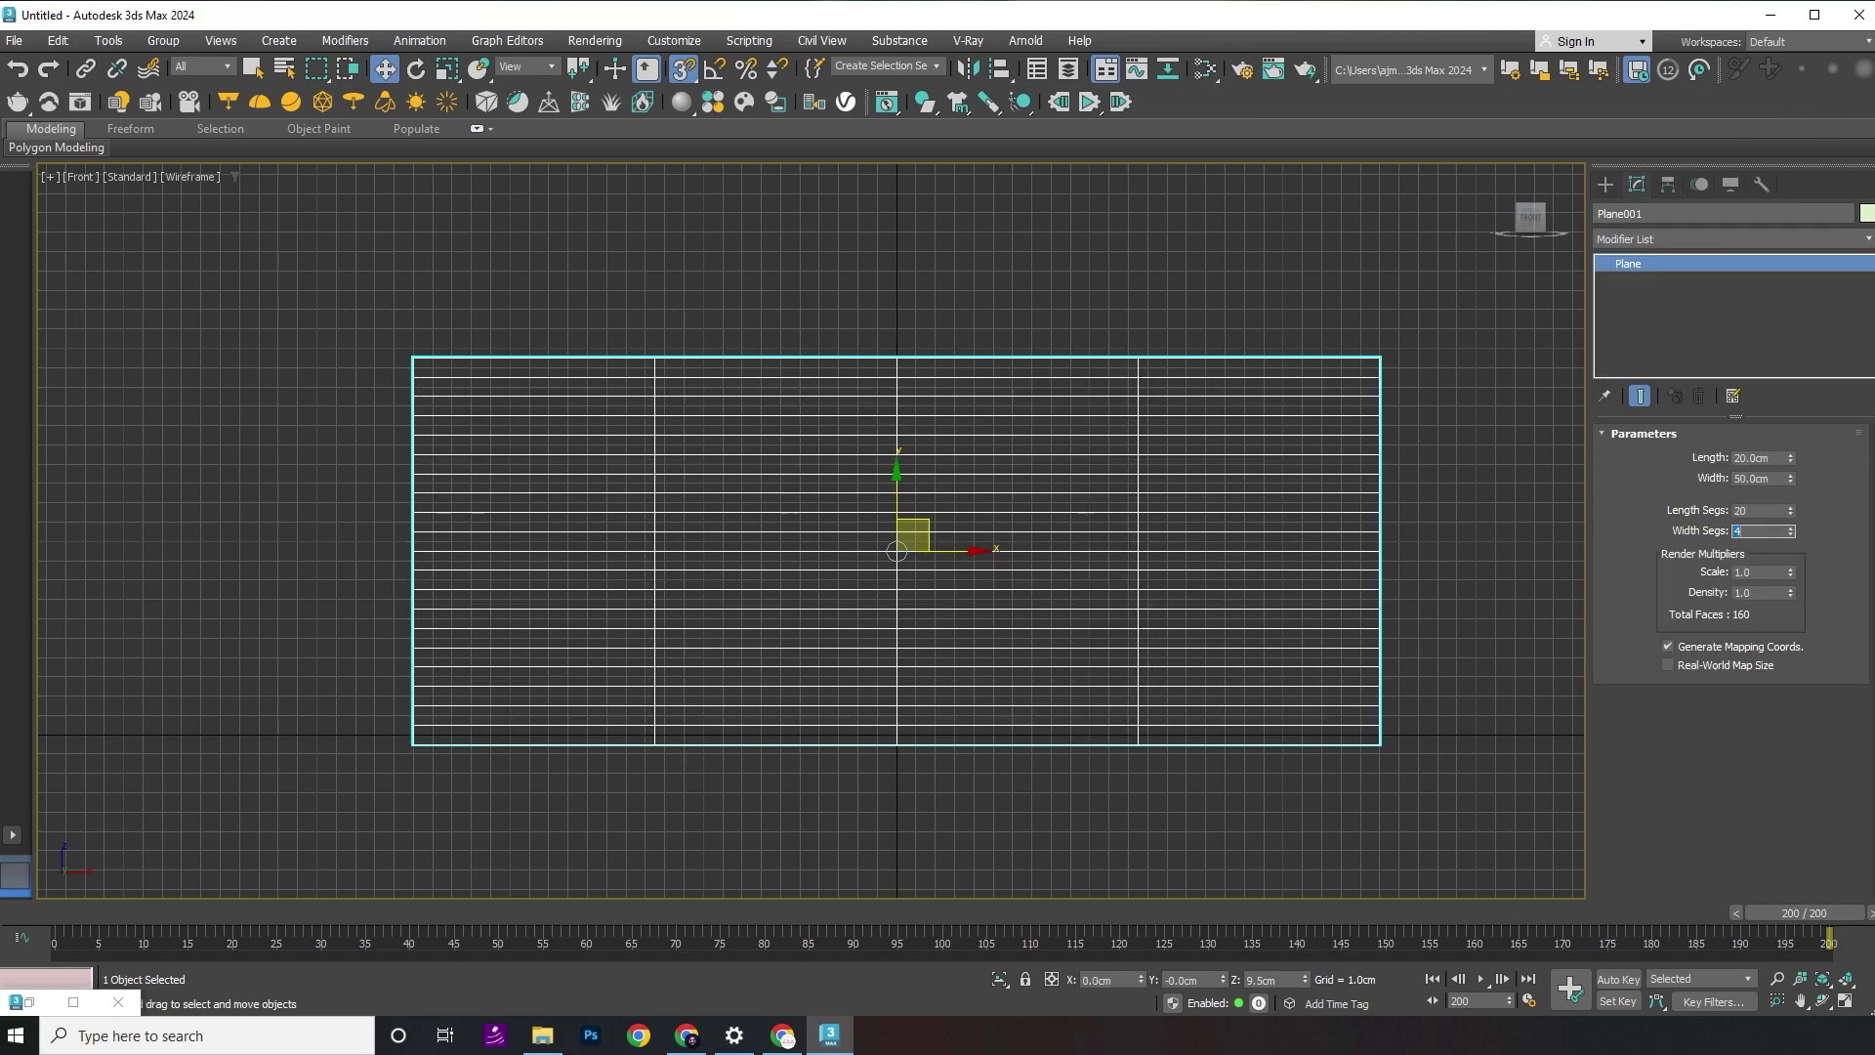
{"action": "type", "text": "50"}
{"action": "key", "text": "Return"}
- Reduce the plane's subdivision to 10 length segments and 25 width segments
{"action": "left_click", "coordinate": [1763, 510]}
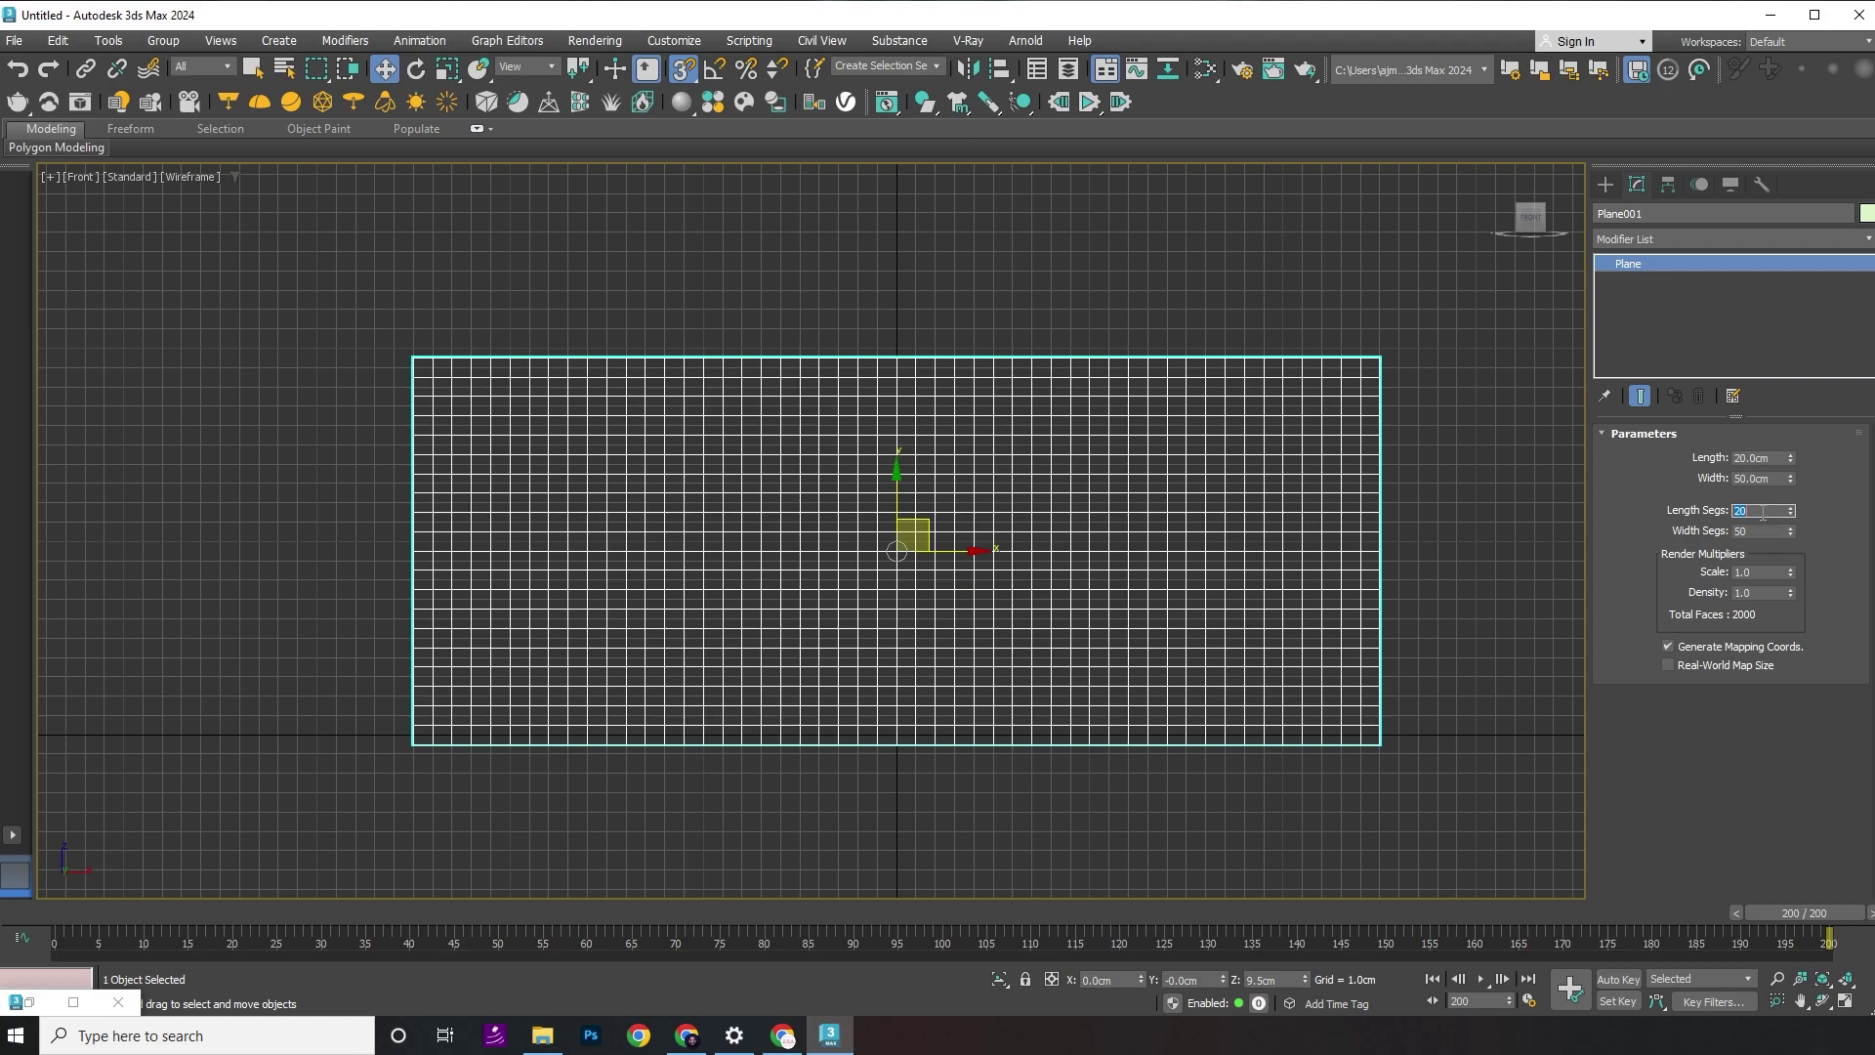
{"action": "type", "text": "10"}
{"action": "key", "text": "Tab"}
{"action": "type", "text": "25"}
{"action": "key", "text": "Return"}
- Add an Edit Poly modifier to the plane and select all of its polygons
{"action": "left_click", "coordinate": [1714, 231]}
{"action": "type", "text": "ed"}
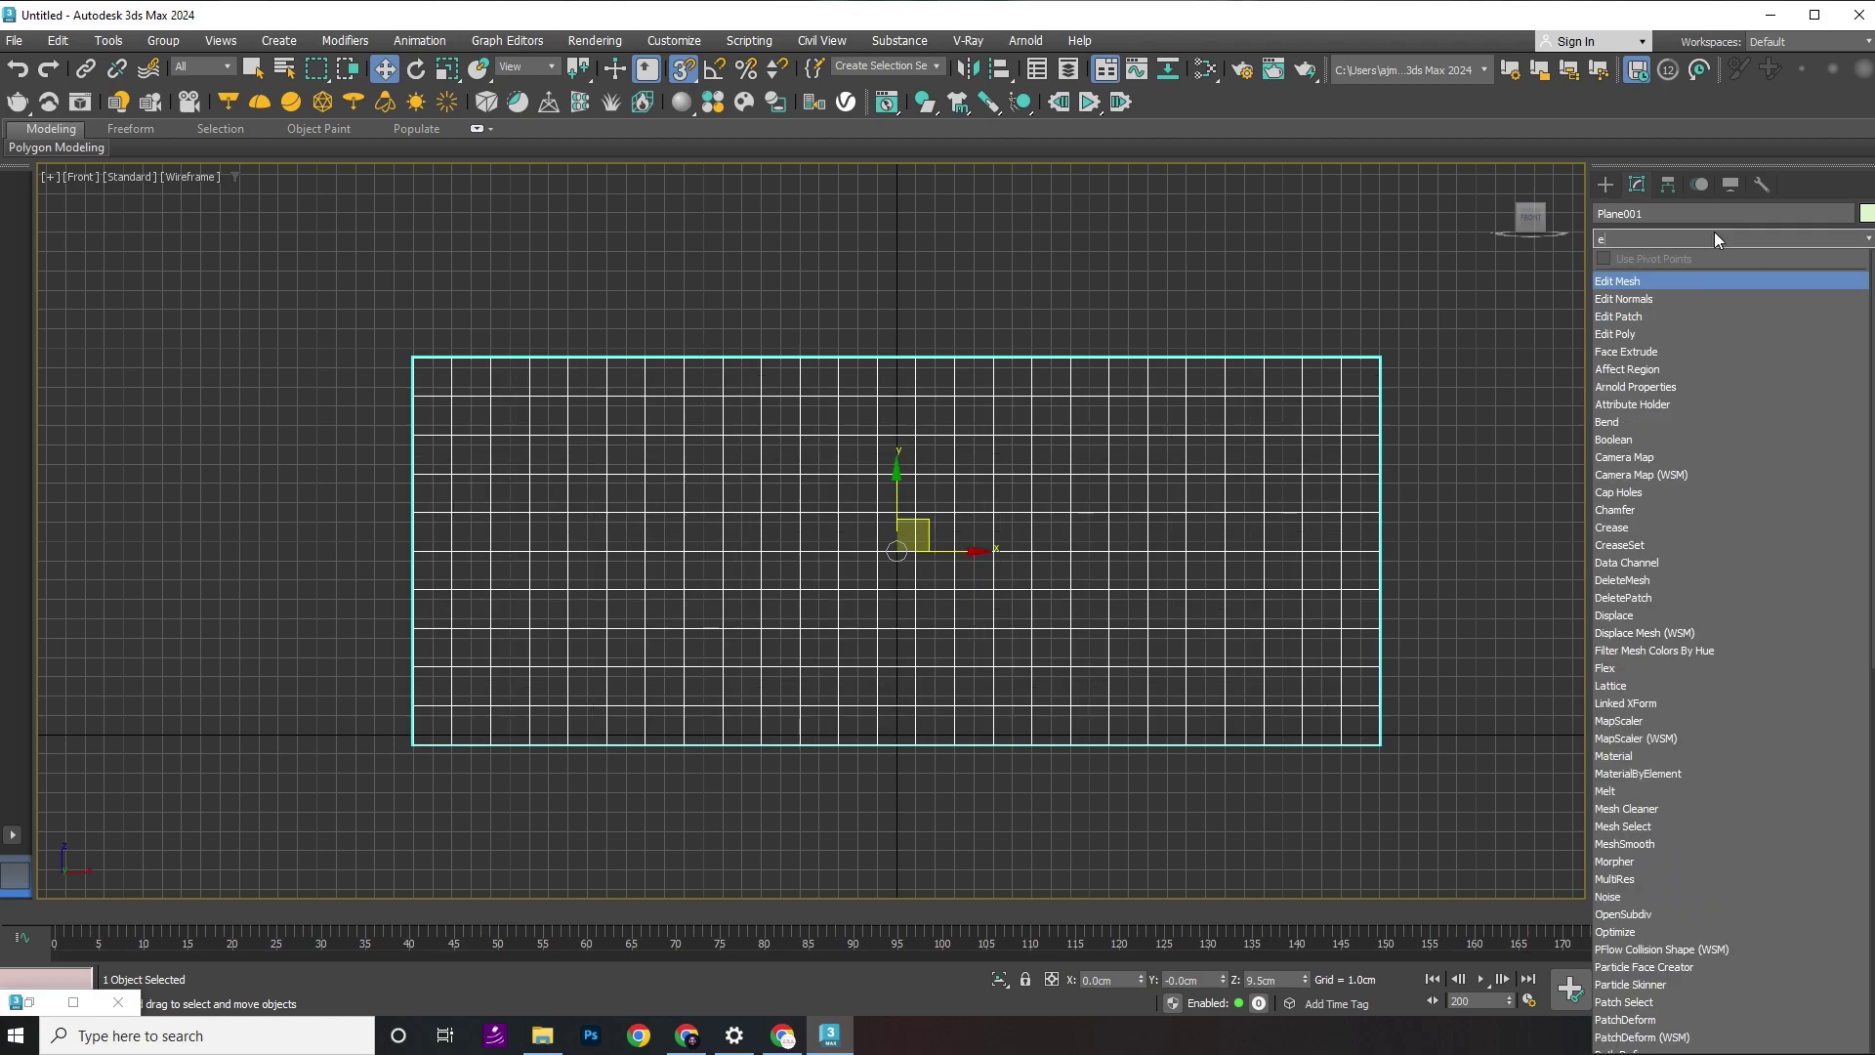
{"action": "left_click", "coordinate": [1597, 338]}
{"action": "key", "text": "4"}
{"action": "left_click_drag", "start_coordinate": [309, 296], "coordinate": [1438, 854]}
- Inset the selected polygons individually, using the By Polygon mode with an amount of 0.6 cm
{"action": "right_click", "coordinate": [1097, 406]}
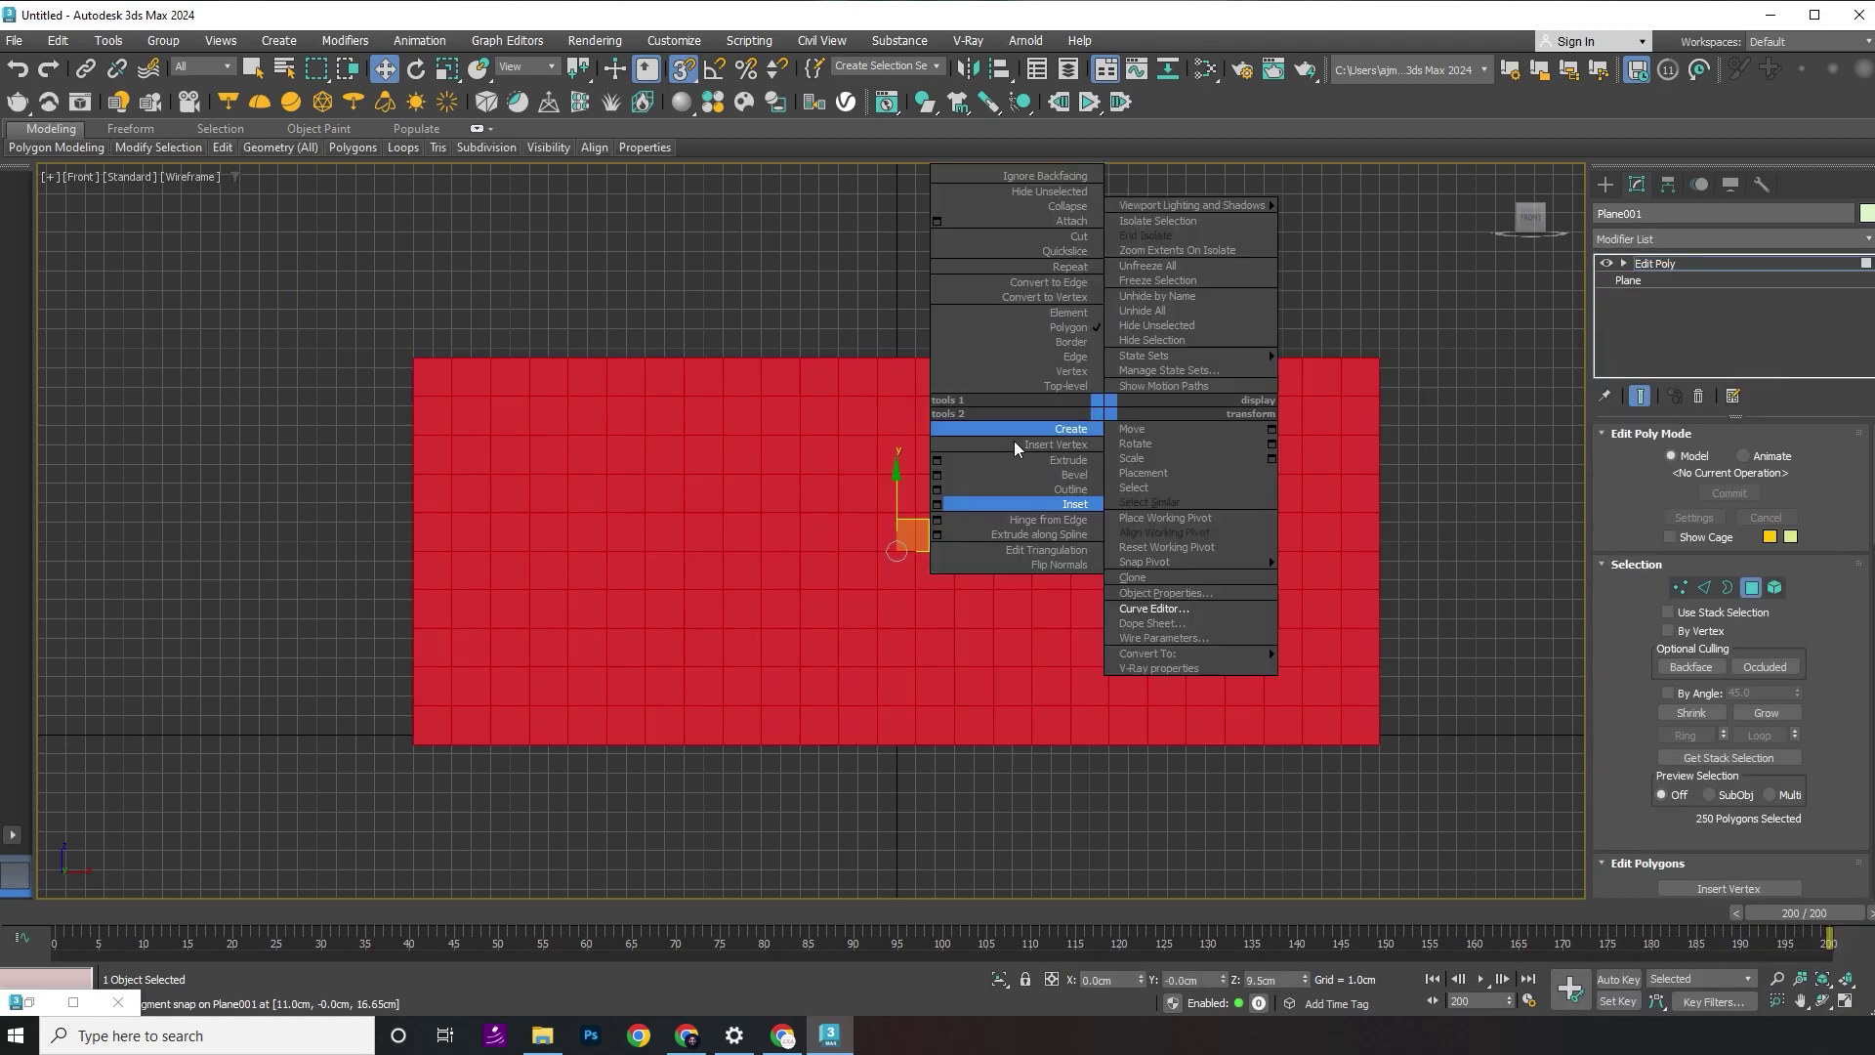
{"action": "left_click", "coordinate": [936, 516]}
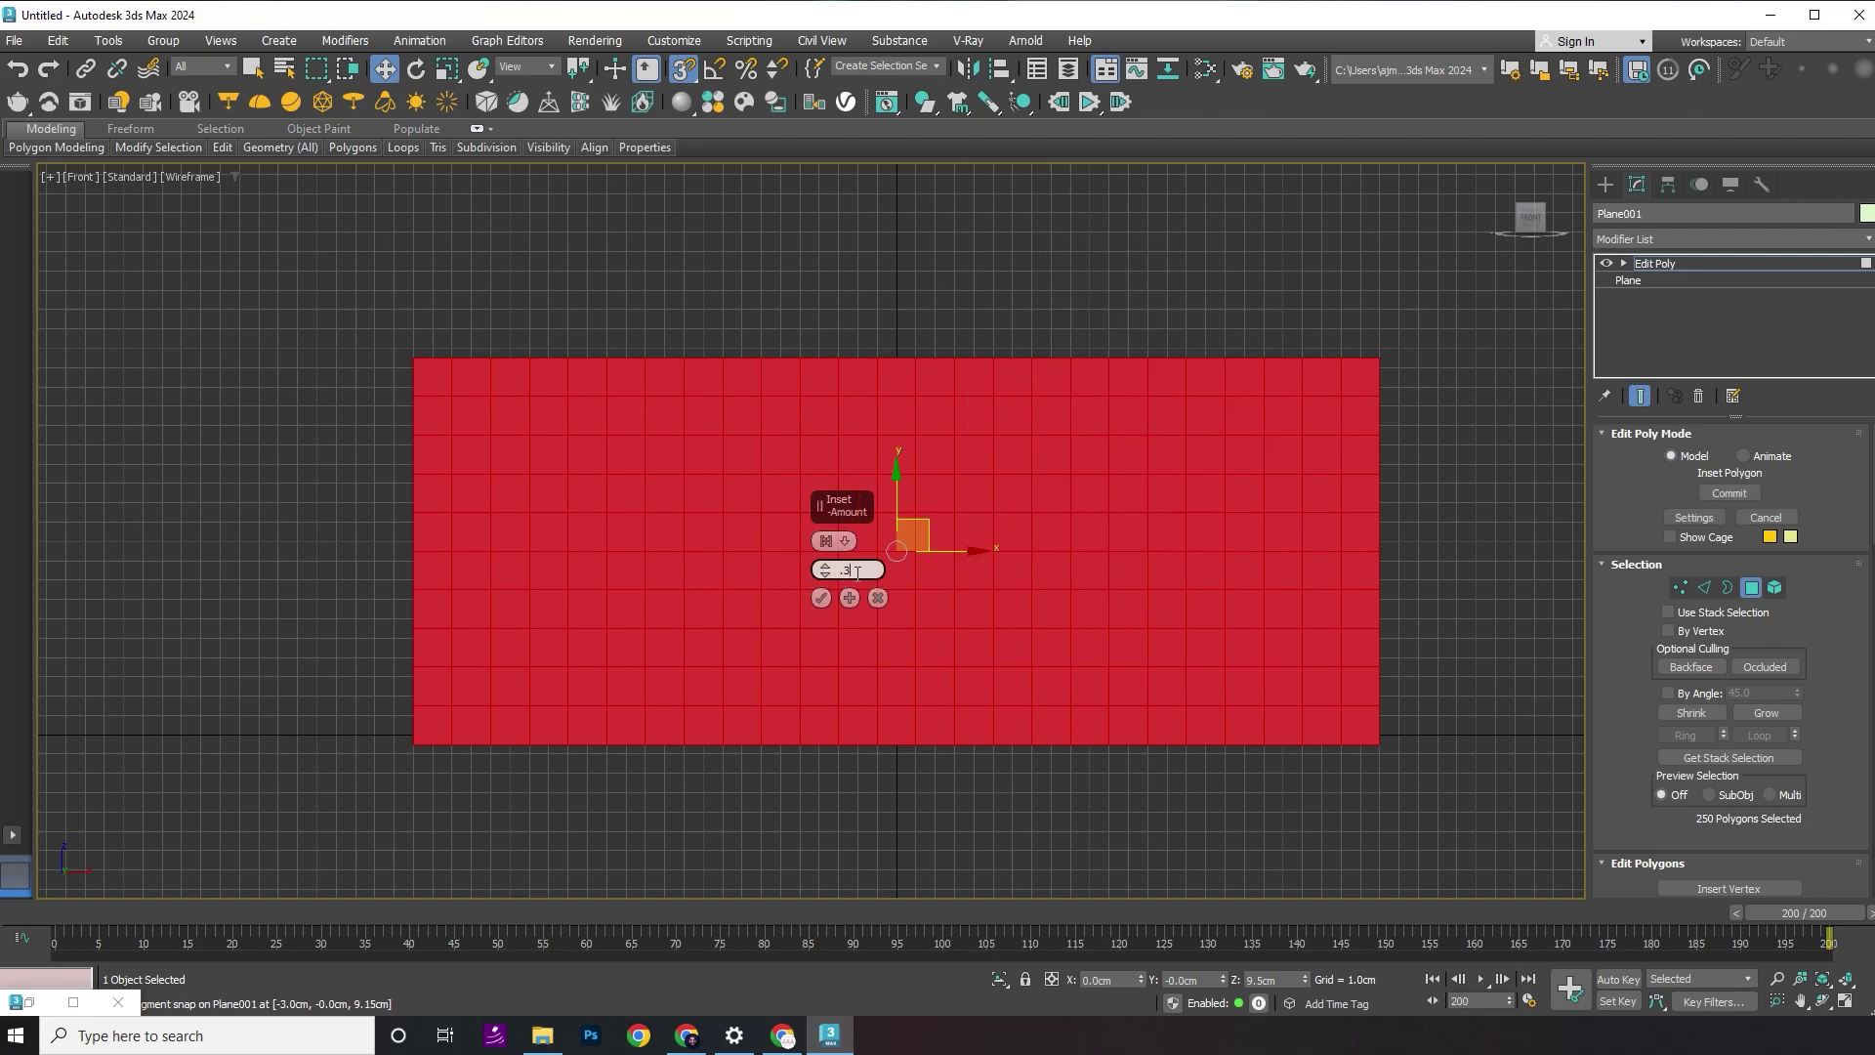
{"action": "left_click", "coordinate": [824, 541]}
{"action": "left_click", "coordinate": [889, 573]}
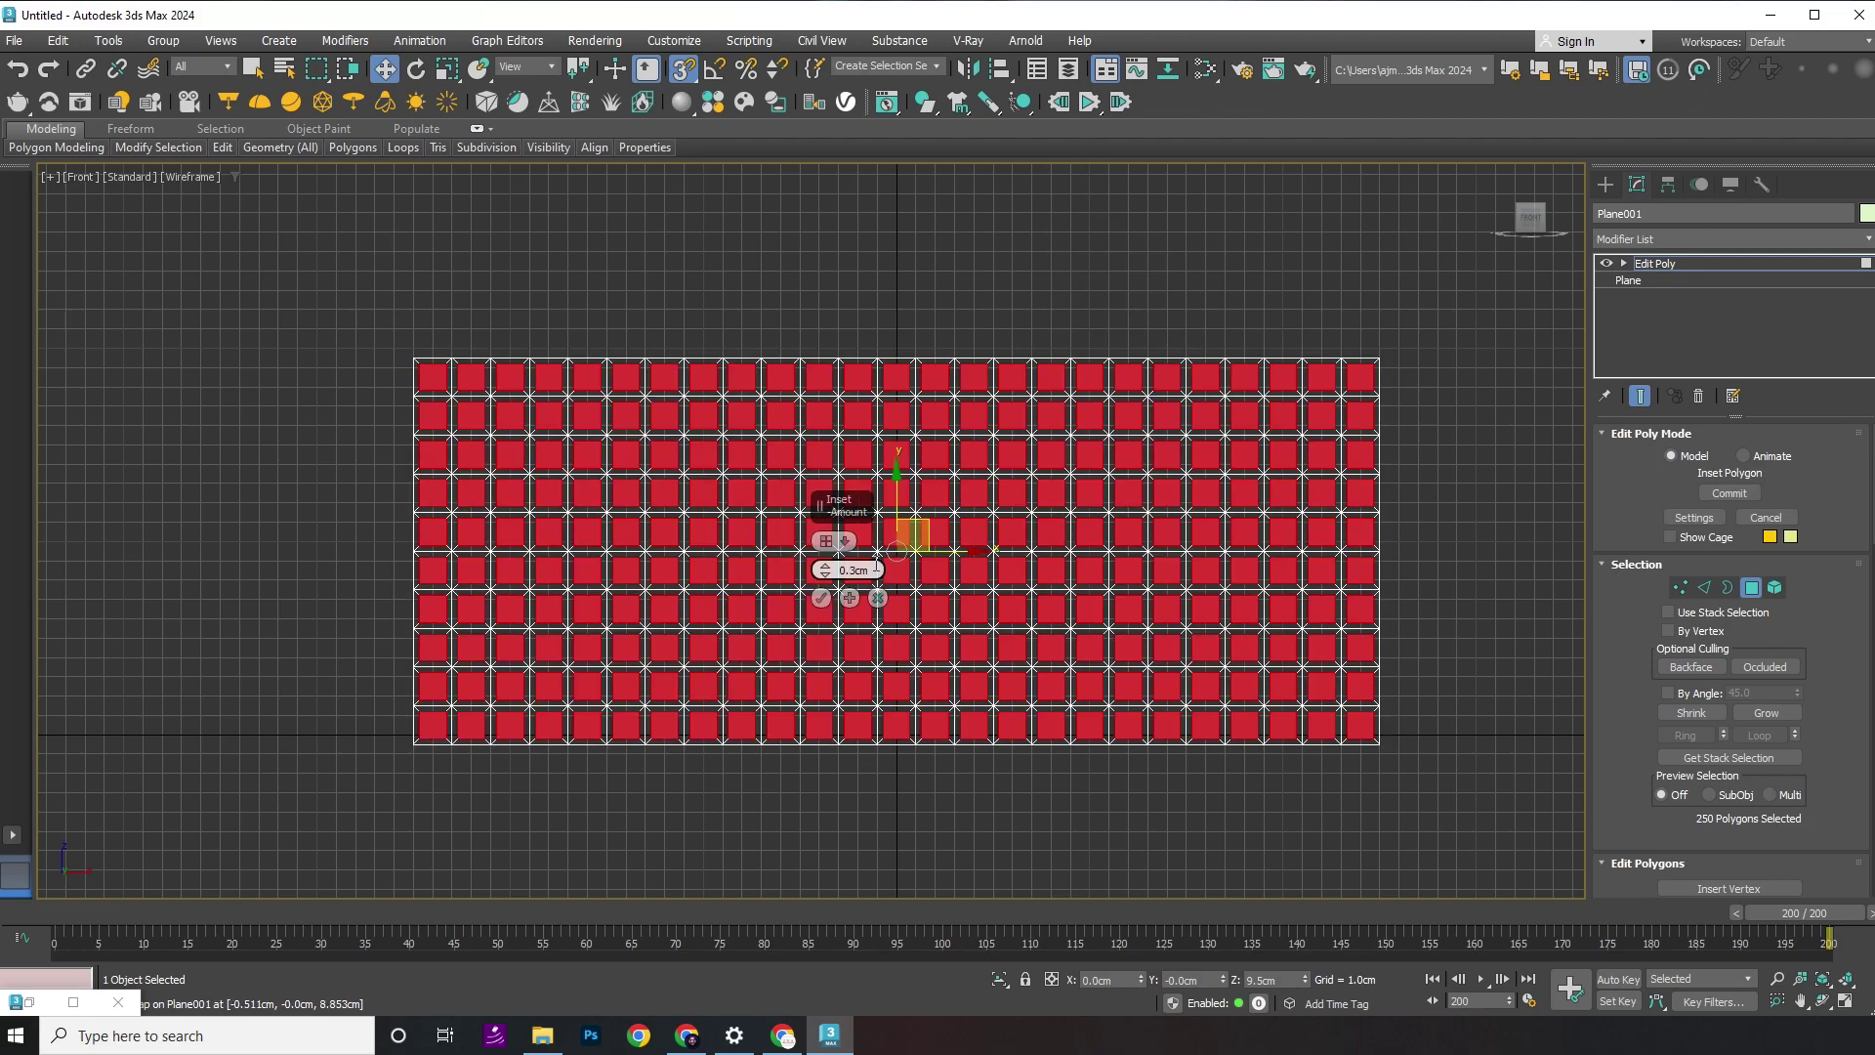
{"action": "type", "text": "0.6"}
{"action": "key", "text": "Return"}
{"action": "left_click", "coordinate": [820, 598]}
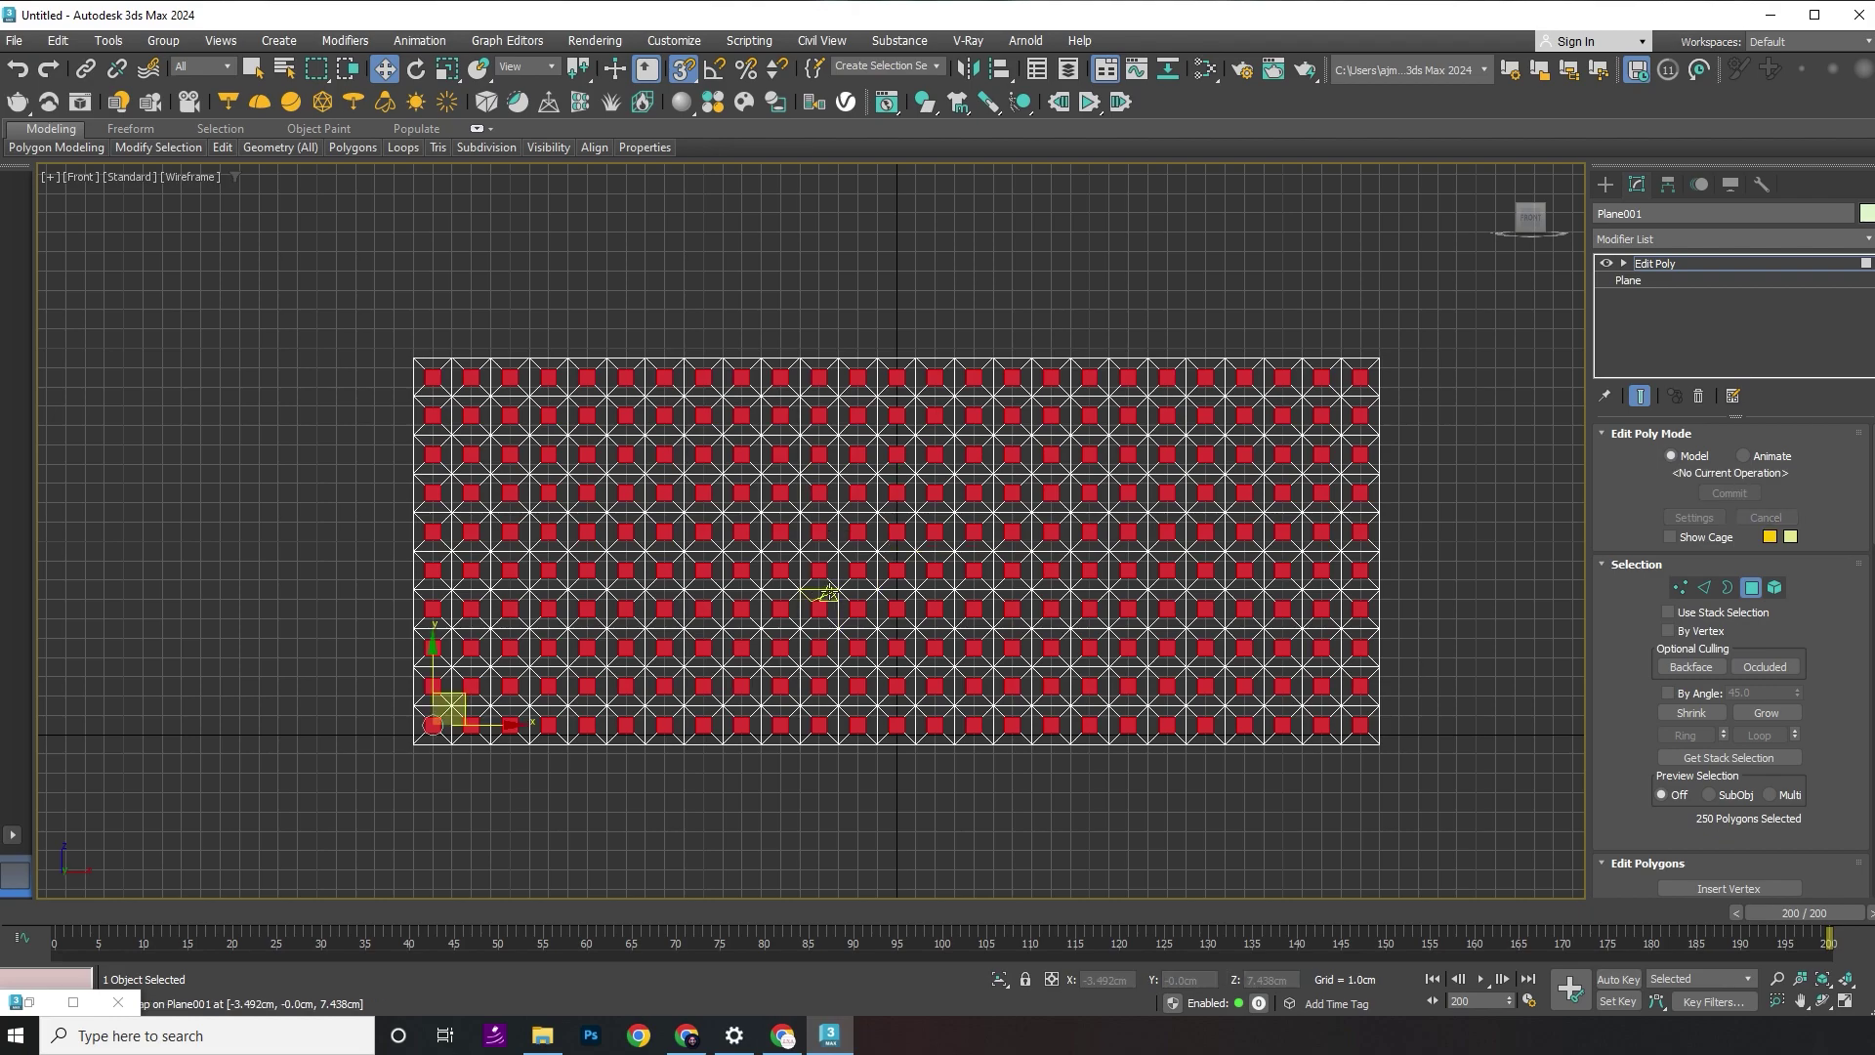
- Delete the inset polygons to open a grid of holes and add a TurboSmooth modifier to the plane
{"action": "key", "text": "p"}
{"action": "middle_click_drag", "start_coordinate": [800, 586], "coordinate": [1109, 535], "text": "alt"}
{"action": "left_click", "coordinate": [1657, 244]}
{"action": "type", "text": "tu"}
{"action": "key", "text": "Return"}
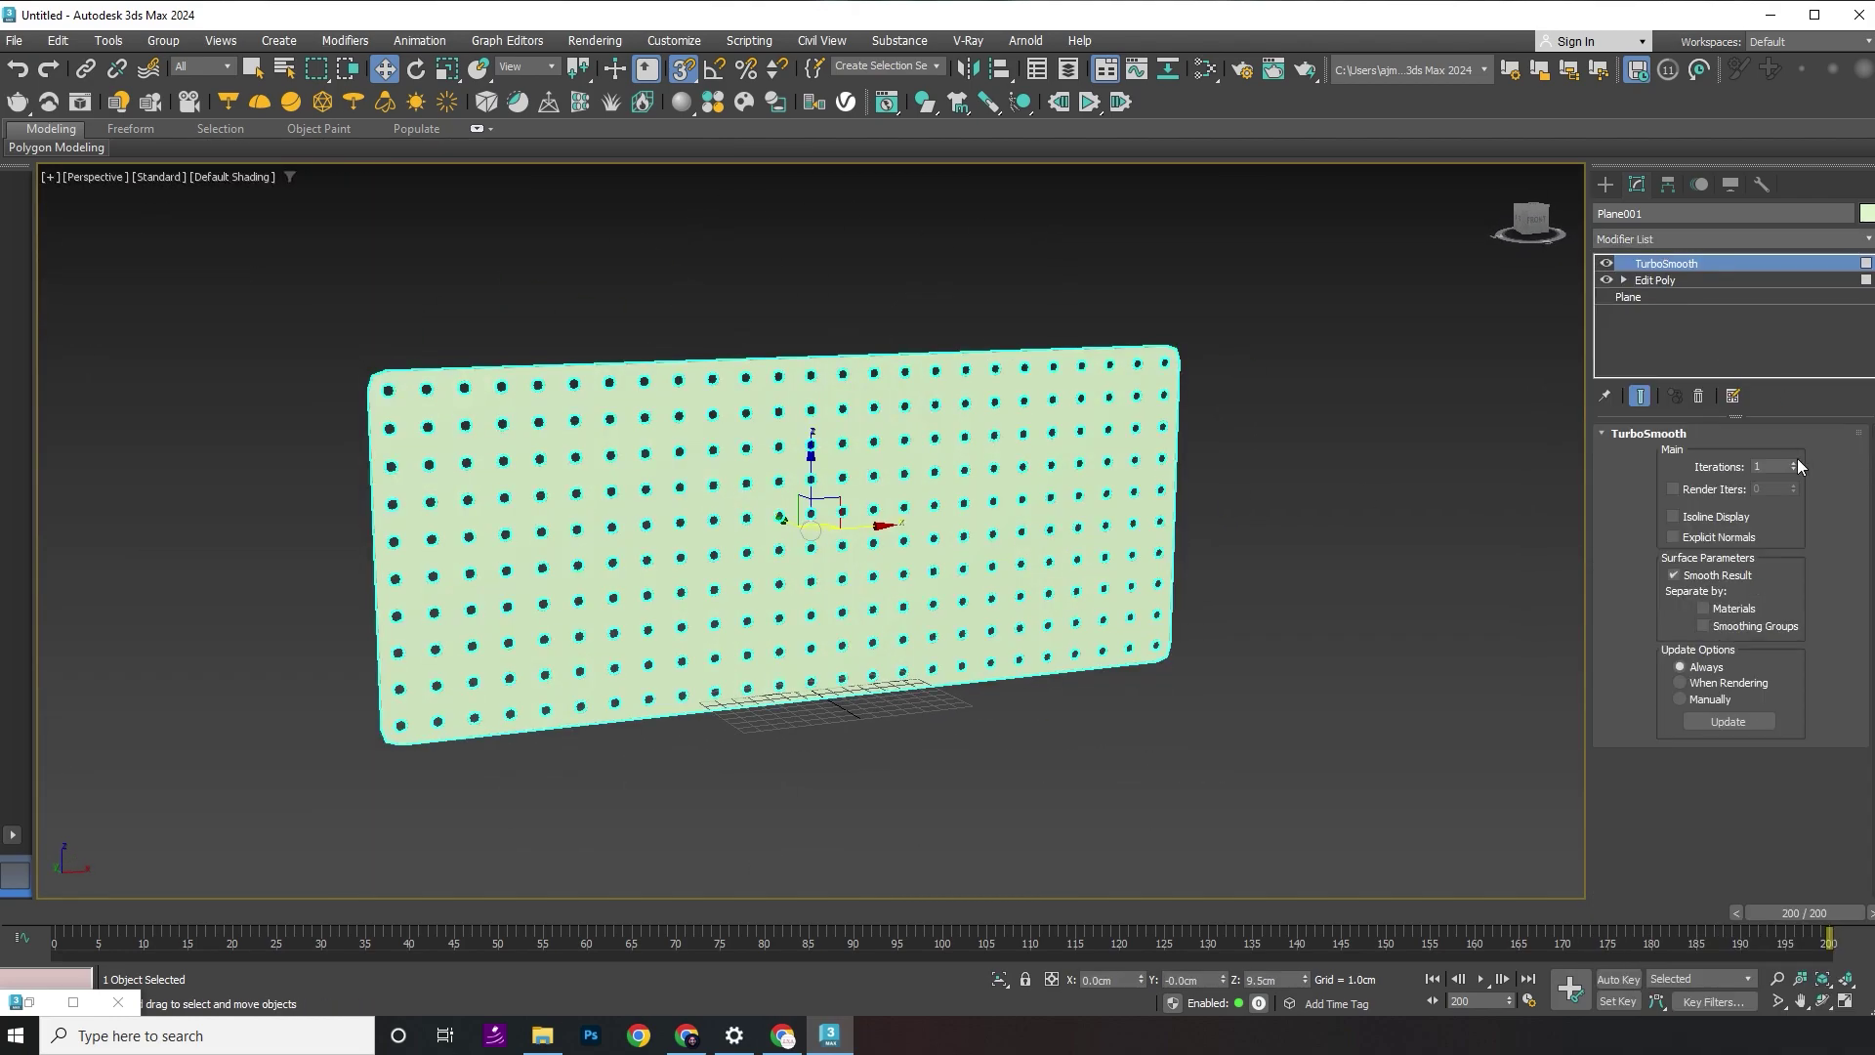
- Give the perforated plane thickness with a Shell modifier
{"action": "left_click", "coordinate": [1674, 238]}
{"action": "type", "text": "shell"}
{"action": "key", "text": "Return"}
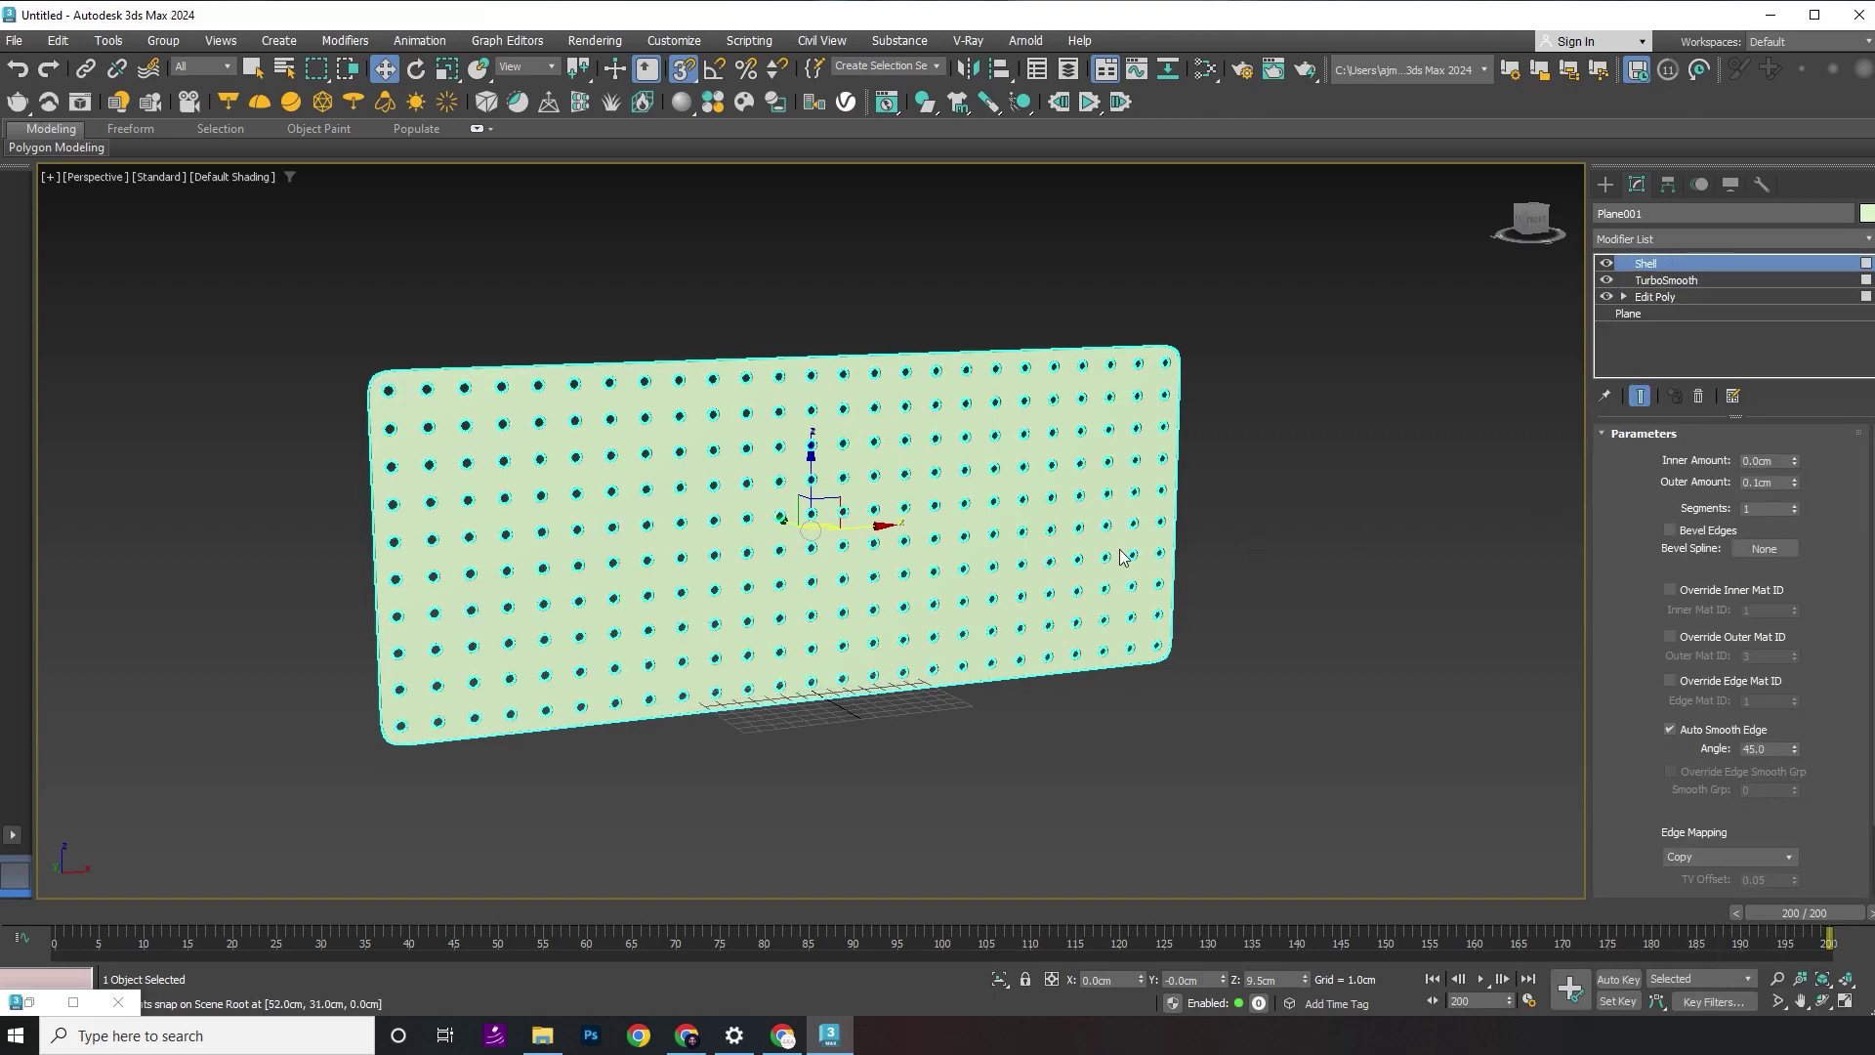
{"action": "middle_click_drag", "start_coordinate": [1123, 557], "coordinate": [1150, 570], "text": "alt"}
- Create an Arnold light and move it up behind the perforated panel near one upper corner
{"action": "left_click", "coordinate": [1604, 185]}
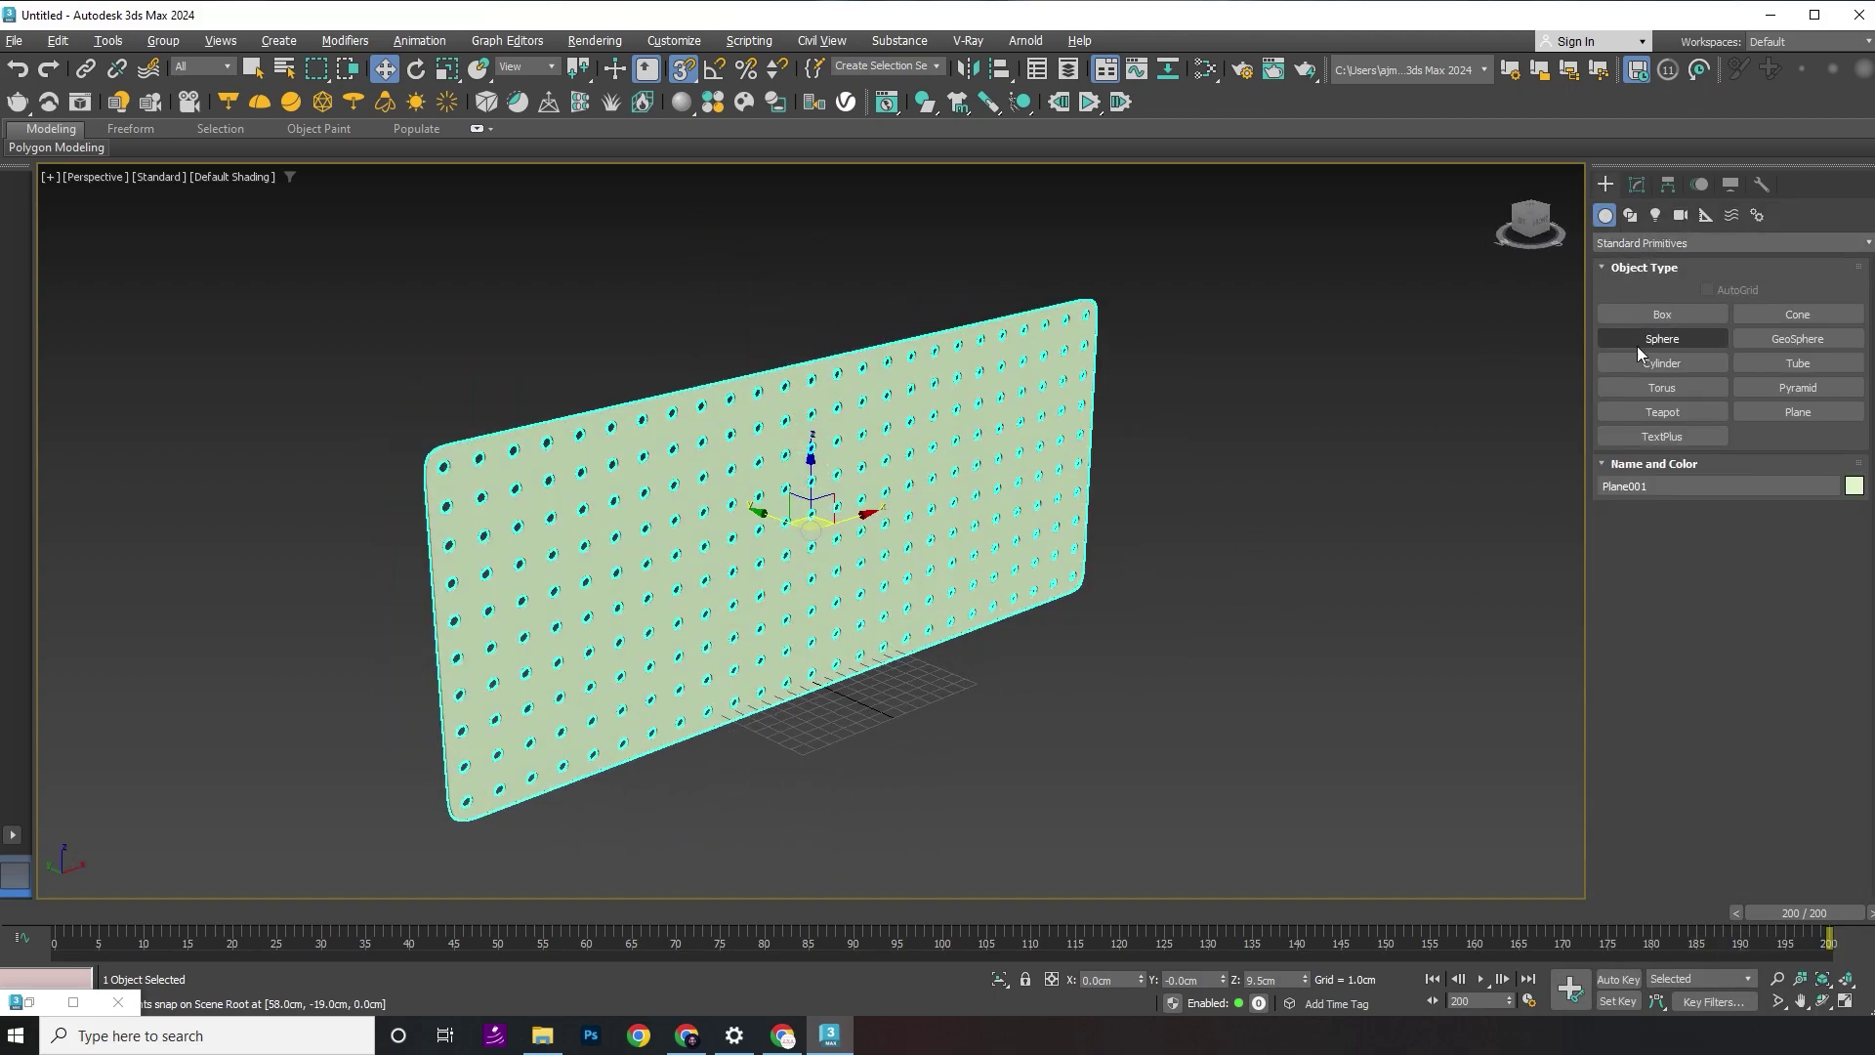
{"action": "left_click", "coordinate": [1654, 215]}
{"action": "left_click", "coordinate": [1719, 315]}
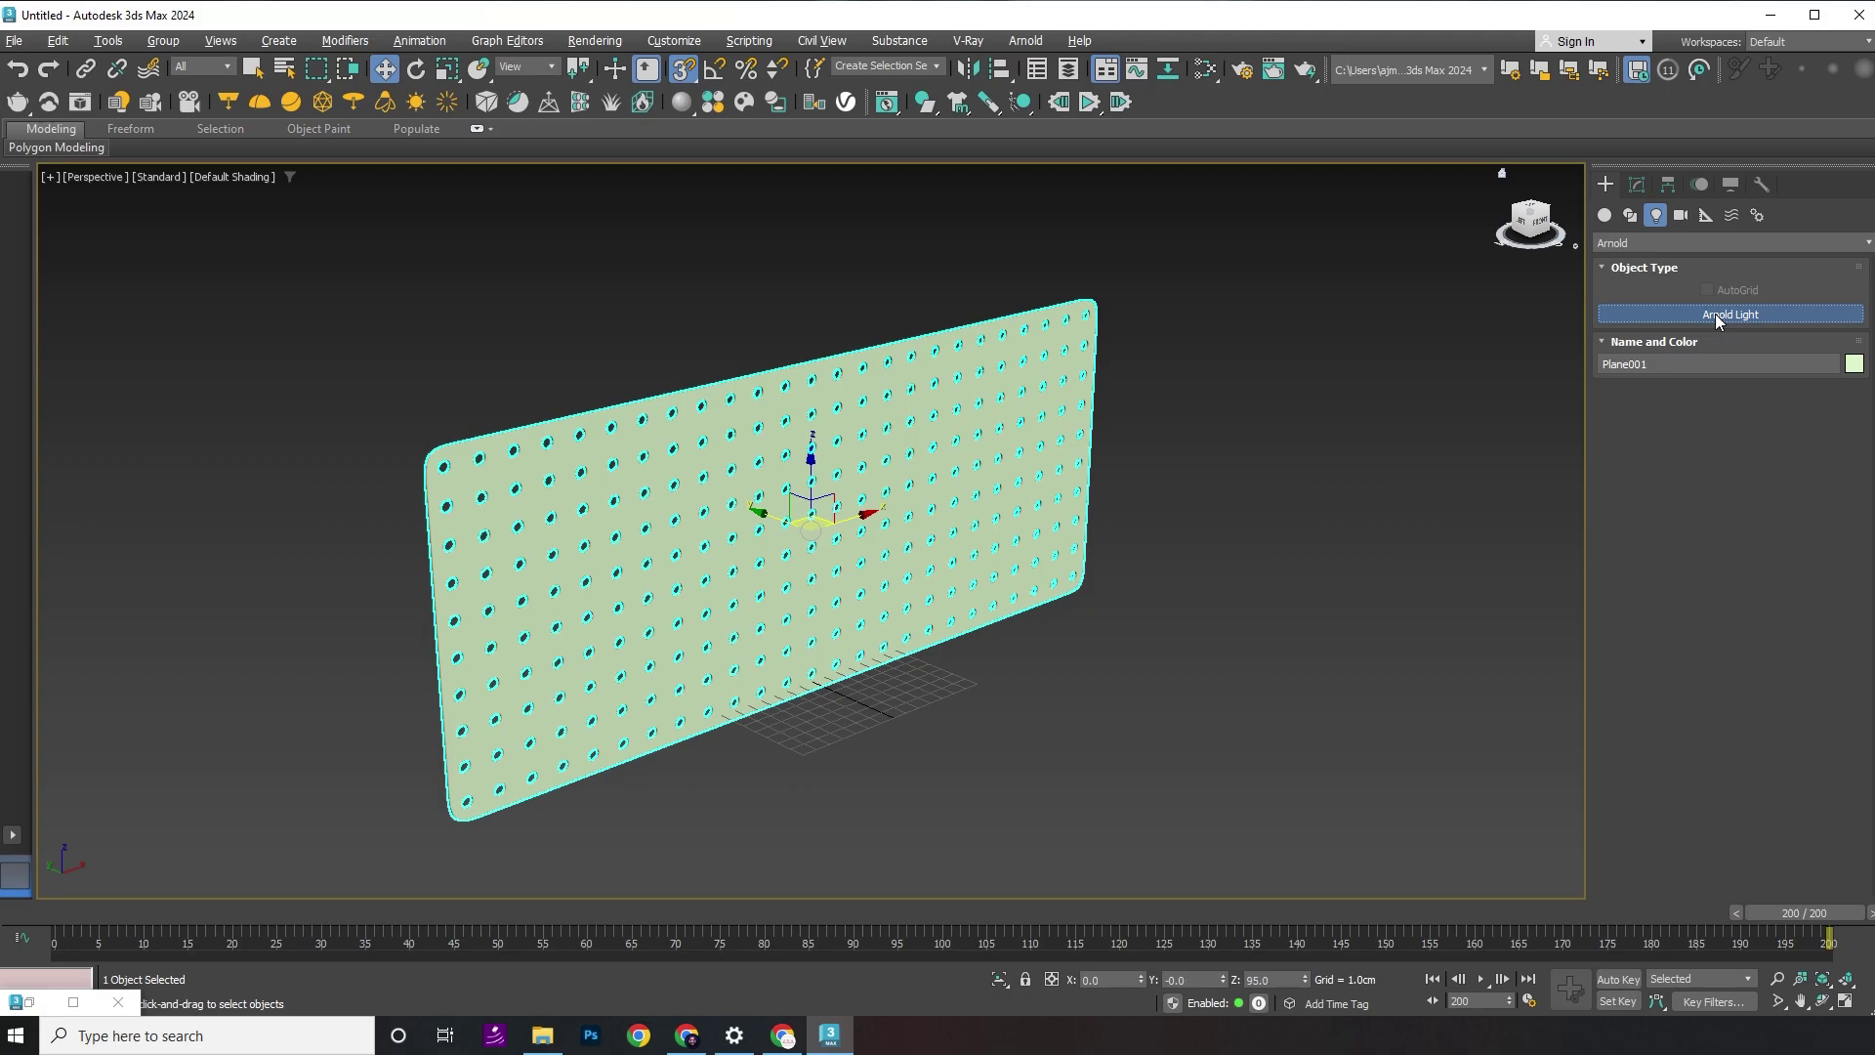
{"action": "left_click", "coordinate": [903, 696]}
{"action": "middle_click_drag", "start_coordinate": [734, 750], "coordinate": [942, 742], "text": "alt"}
{"action": "right_click", "coordinate": [850, 693]}
{"action": "left_click_drag", "start_coordinate": [641, 713], "coordinate": [393, 400]}
- From the back view, turn on Auto Key and move the light across to the panel's opposite side at frame 100
{"action": "key", "text": "f"}
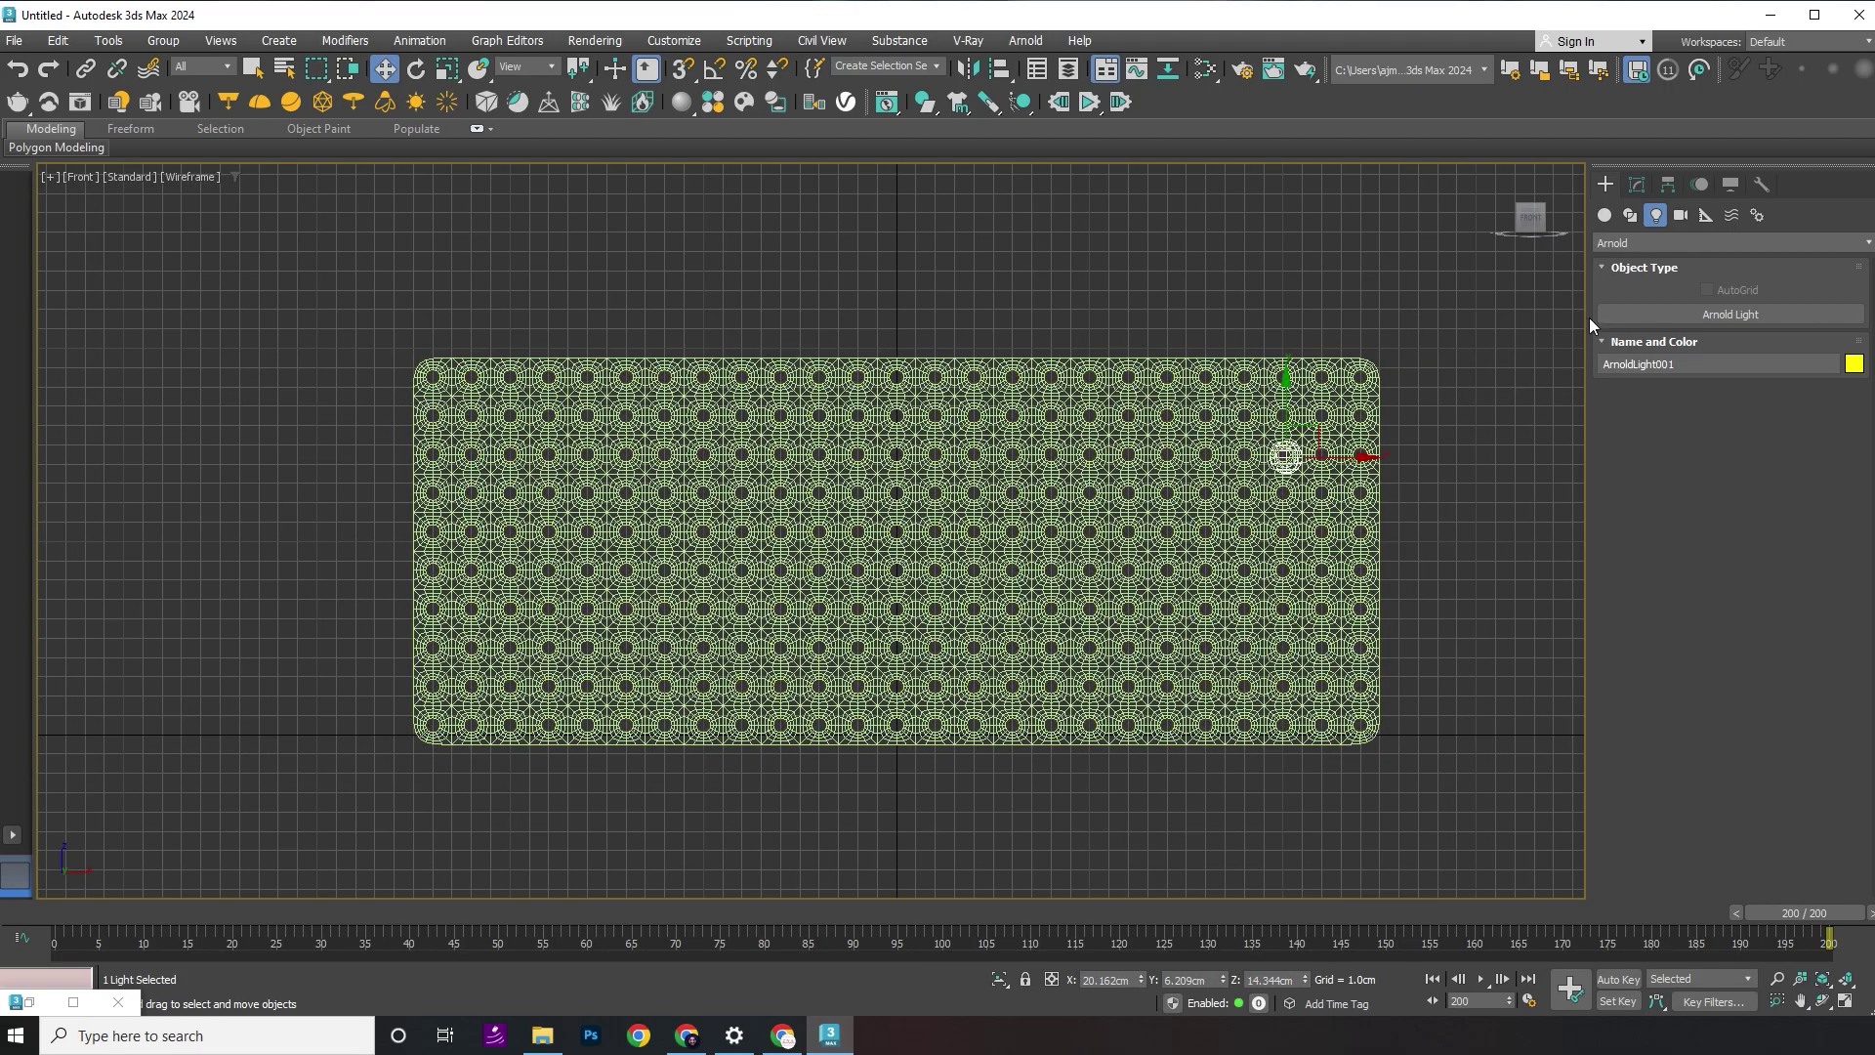
{"action": "left_click", "coordinate": [1506, 217]}
{"action": "left_click", "coordinate": [1507, 217]}
{"action": "left_click", "coordinate": [344, 459]}
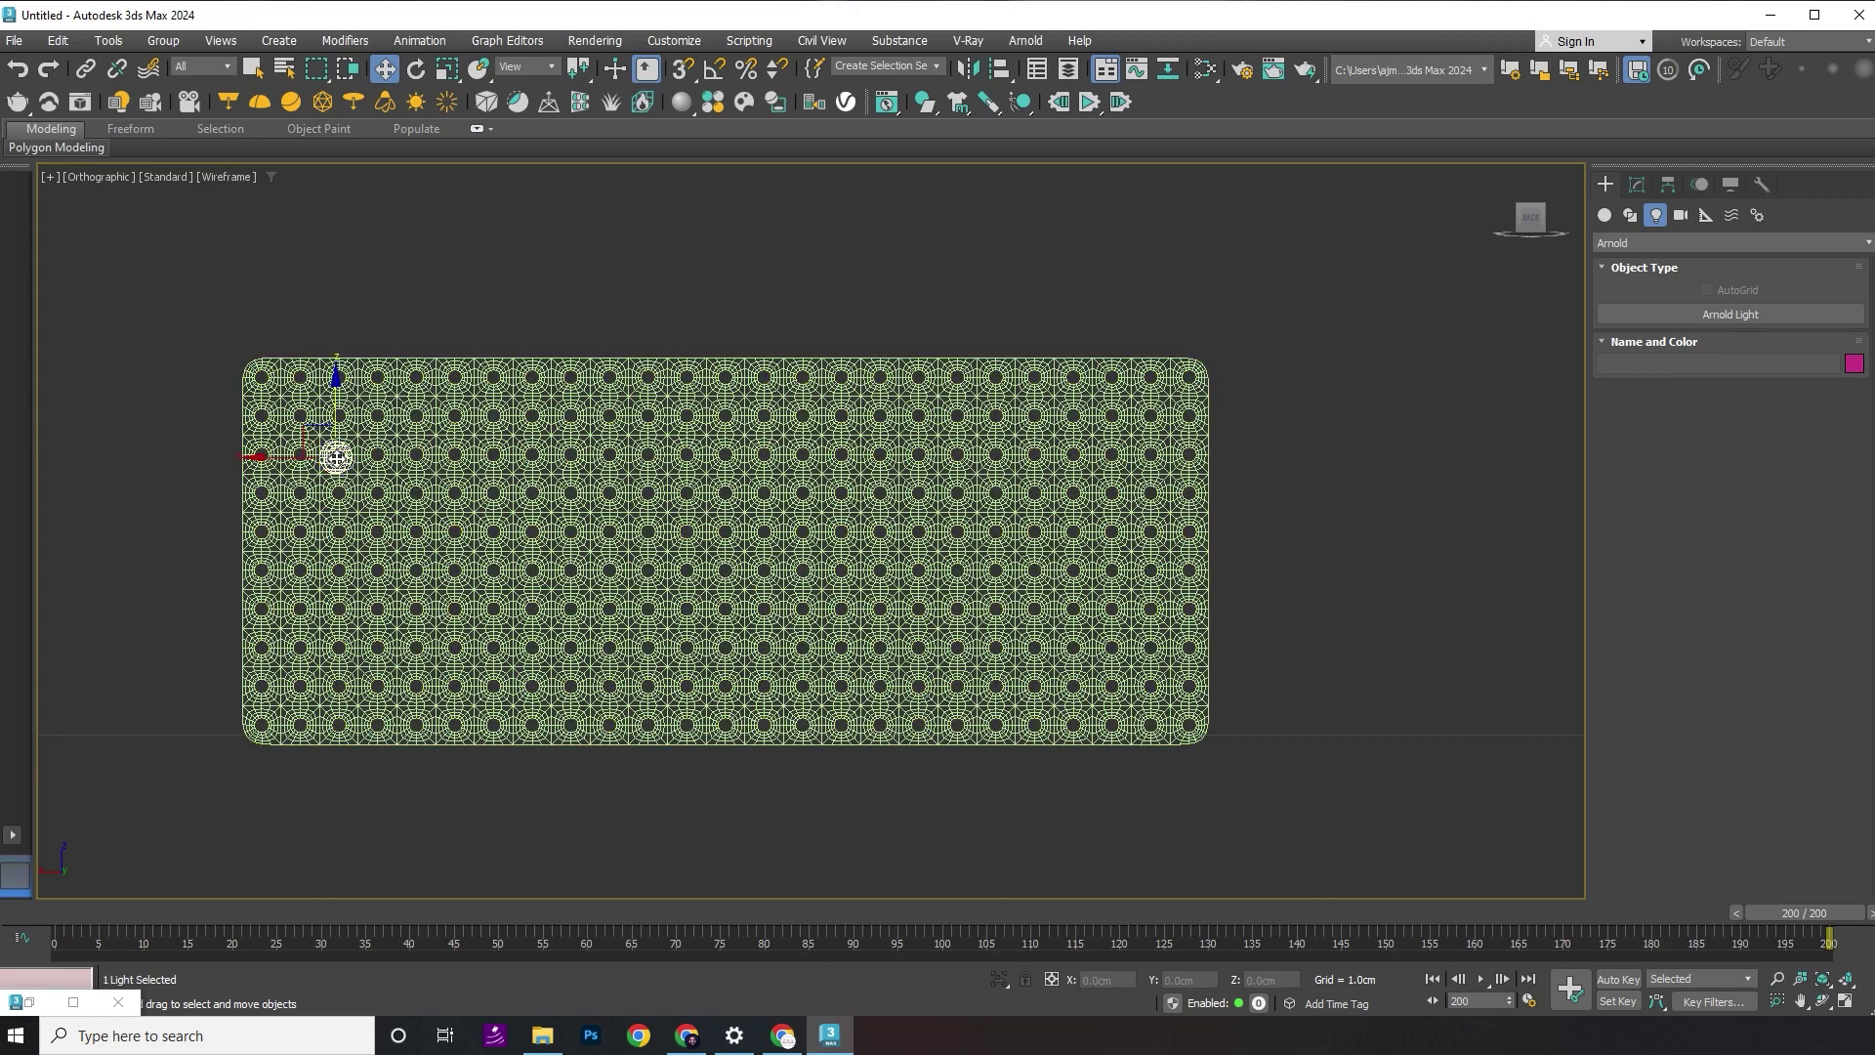
{"action": "key", "text": "n"}
{"action": "left_click_drag", "start_coordinate": [259, 916], "coordinate": [945, 923]}
{"action": "left_click_drag", "start_coordinate": [276, 457], "coordinate": [1100, 606]}
- Keyframe the light back across the panel and lower down at frame 200, and play the animation
{"action": "left_click_drag", "start_coordinate": [970, 908], "coordinate": [1836, 910]}
{"action": "left_click_drag", "start_coordinate": [1103, 456], "coordinate": [345, 606]}
{"action": "left_click", "coordinate": [1483, 978]}
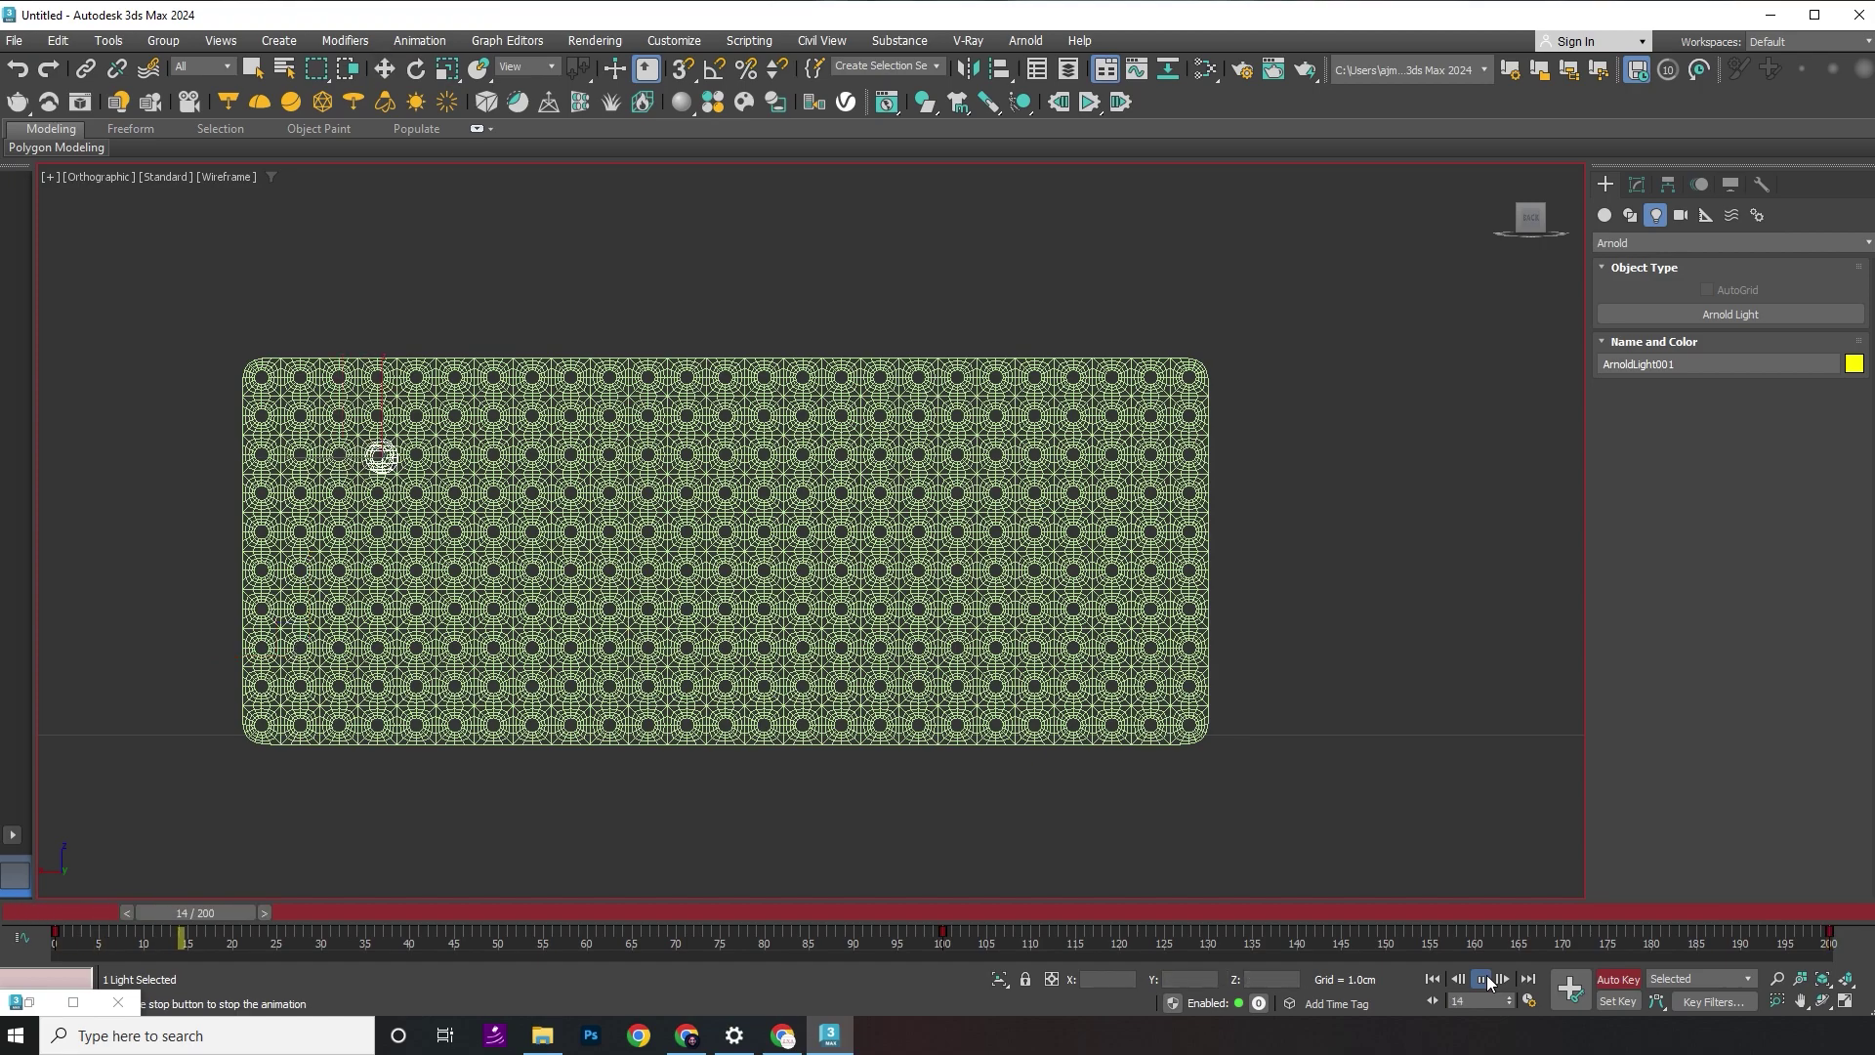
- Lower the light at frame 100 to a height of about 10.8 cm and play the animation again
{"action": "left_click_drag", "start_coordinate": [1074, 920], "coordinate": [949, 904]}
{"action": "left_click_drag", "start_coordinate": [1157, 419], "coordinate": [1156, 488]}
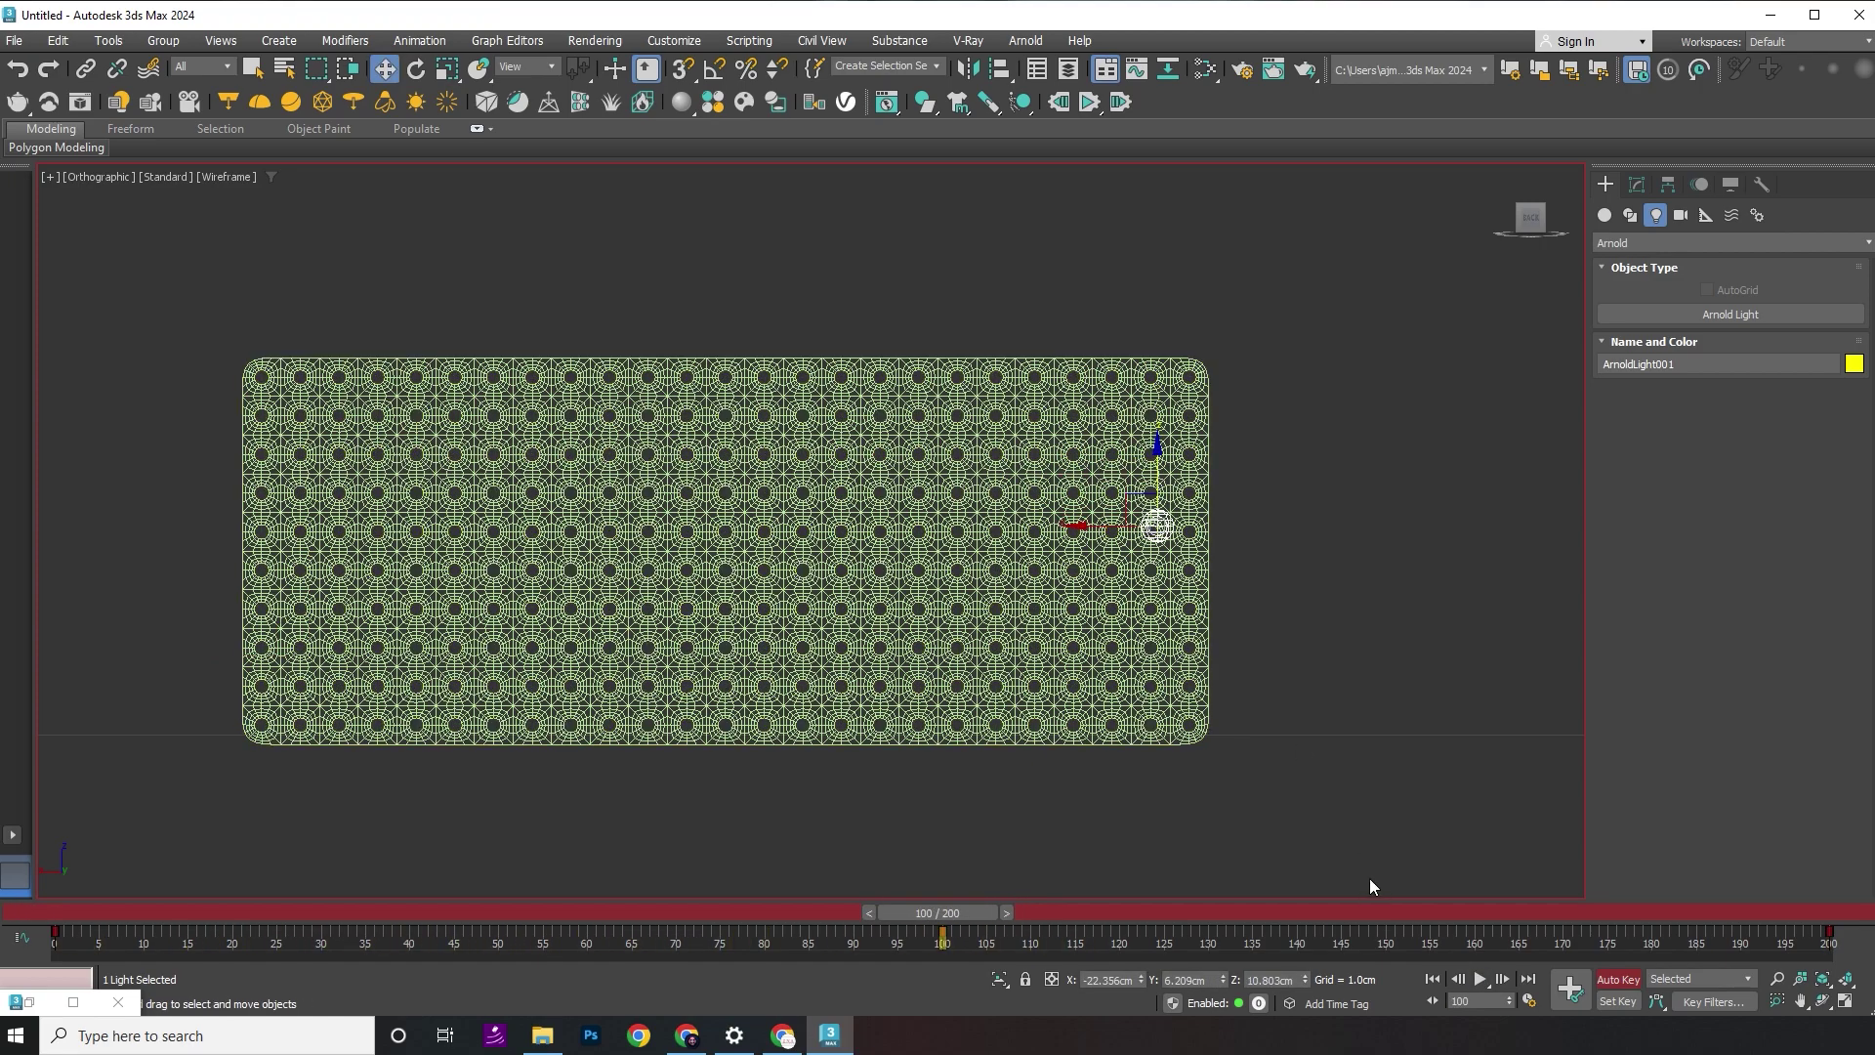
{"action": "left_click", "coordinate": [1480, 979]}
{"action": "left_click", "coordinate": [1480, 979]}
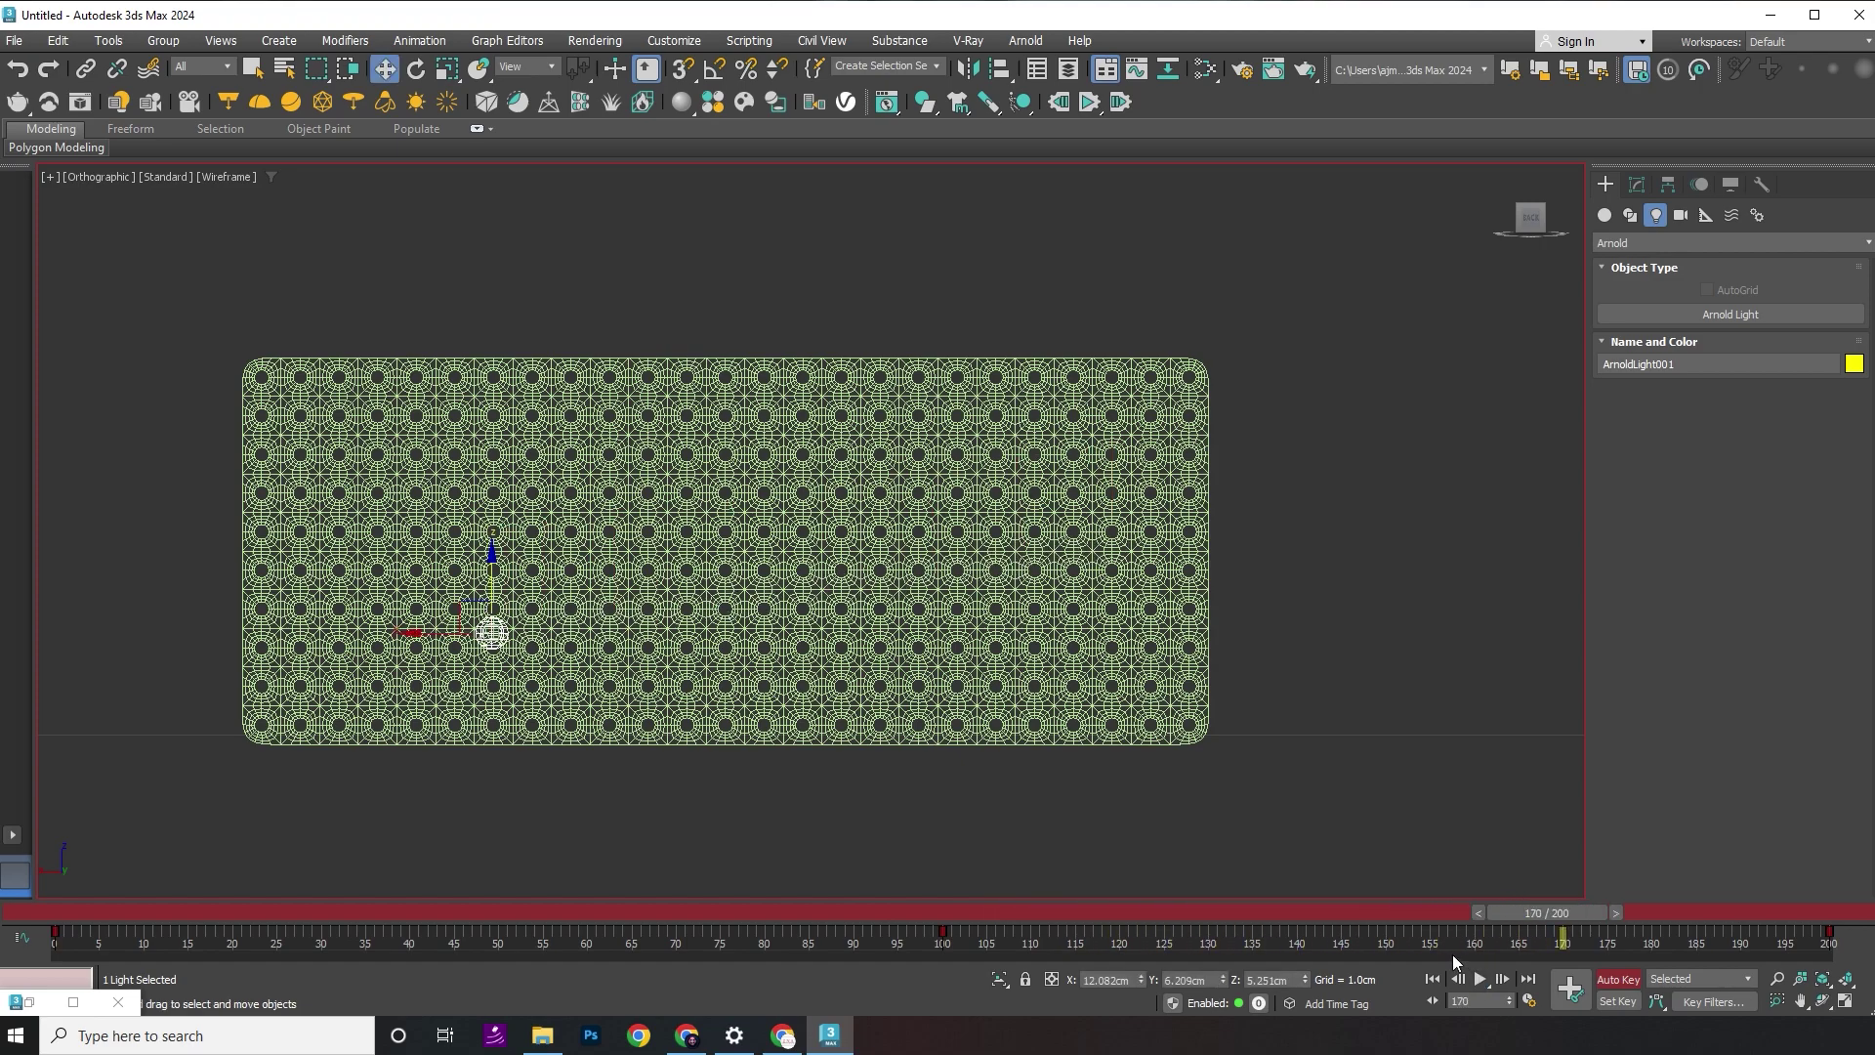
- Turn off Auto Key, frame the whole panel from the front in perspective, and create a physical camera from that view
{"action": "key", "text": "p"}
{"action": "middle_click_drag", "start_coordinate": [1203, 689], "coordinate": [801, 644], "text": "alt"}
{"action": "middle_click_drag", "start_coordinate": [800, 644], "coordinate": [1247, 665]}
{"action": "scroll", "coordinate": [1176, 665], "scroll_direction": "up", "scroll_amount": 2}
{"action": "key", "text": "n"}
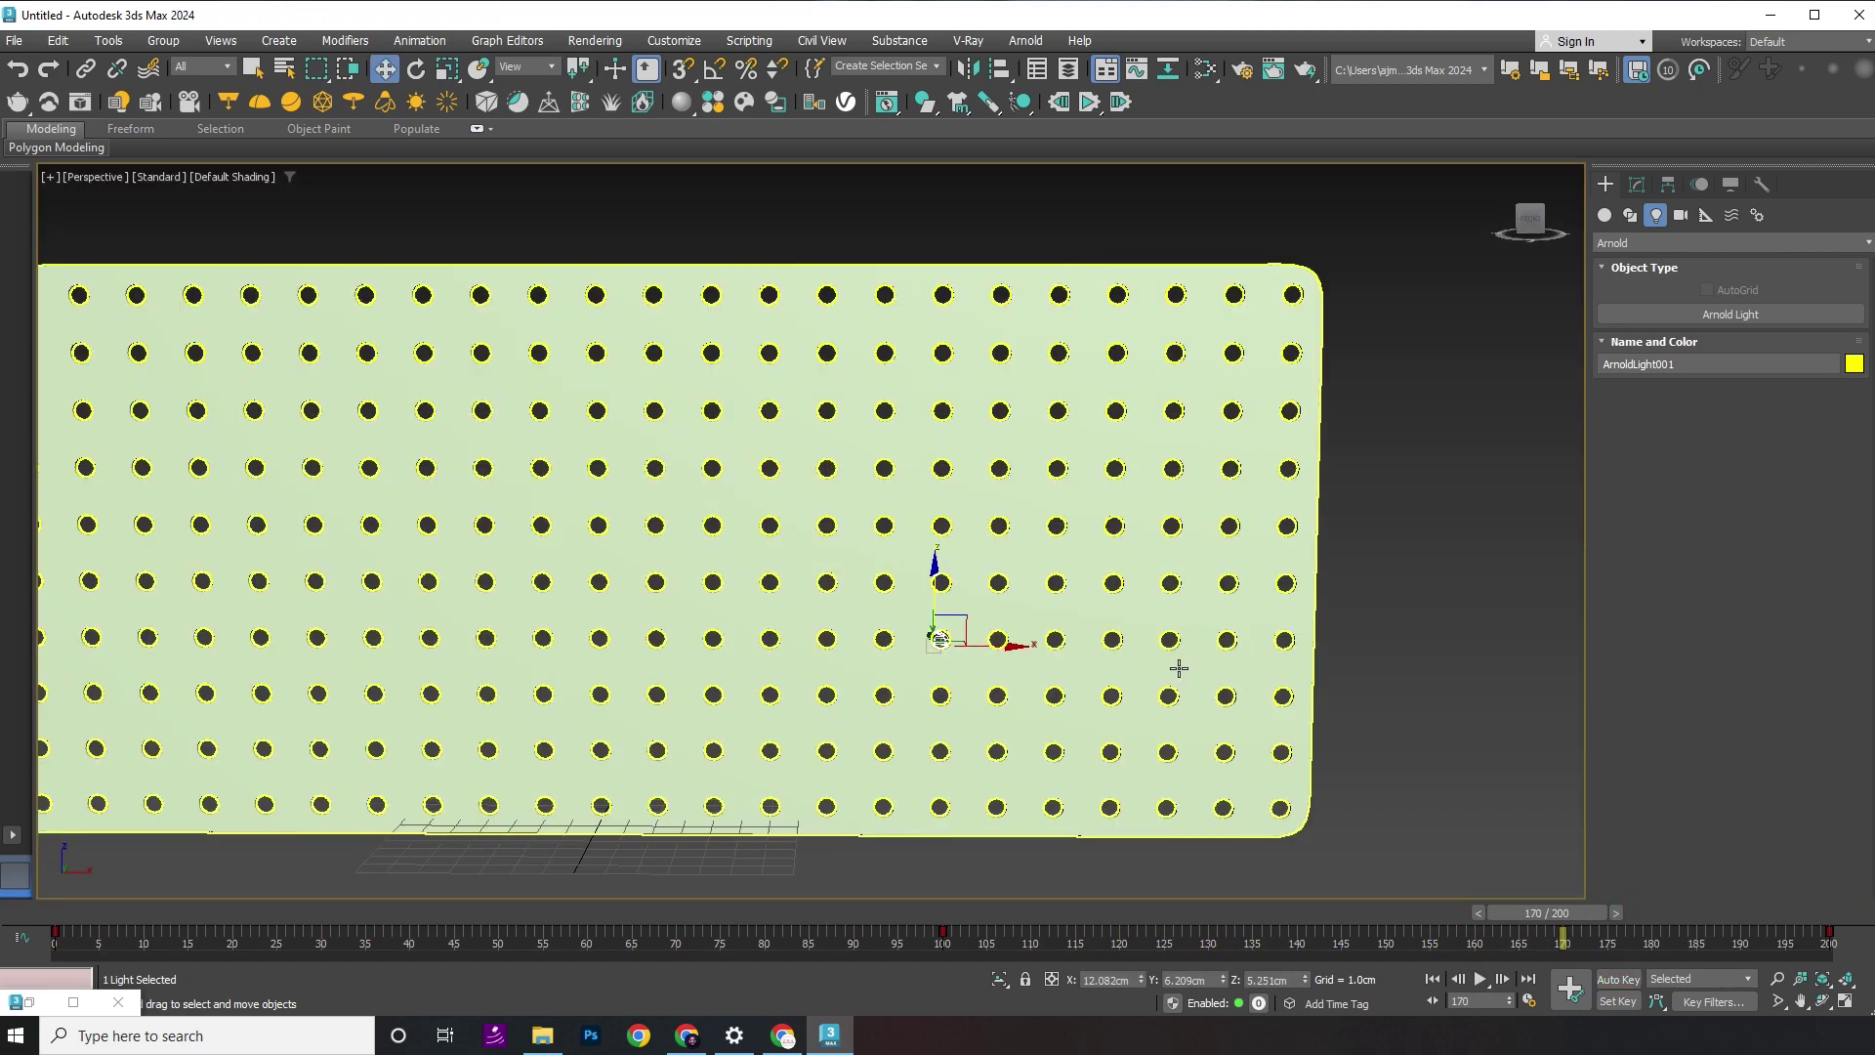
{"action": "scroll", "coordinate": [1333, 617], "scroll_direction": "down", "scroll_amount": 2}
{"action": "middle_click_drag", "start_coordinate": [962, 641], "coordinate": [1084, 577]}
{"action": "key", "text": "ctrl+c"}
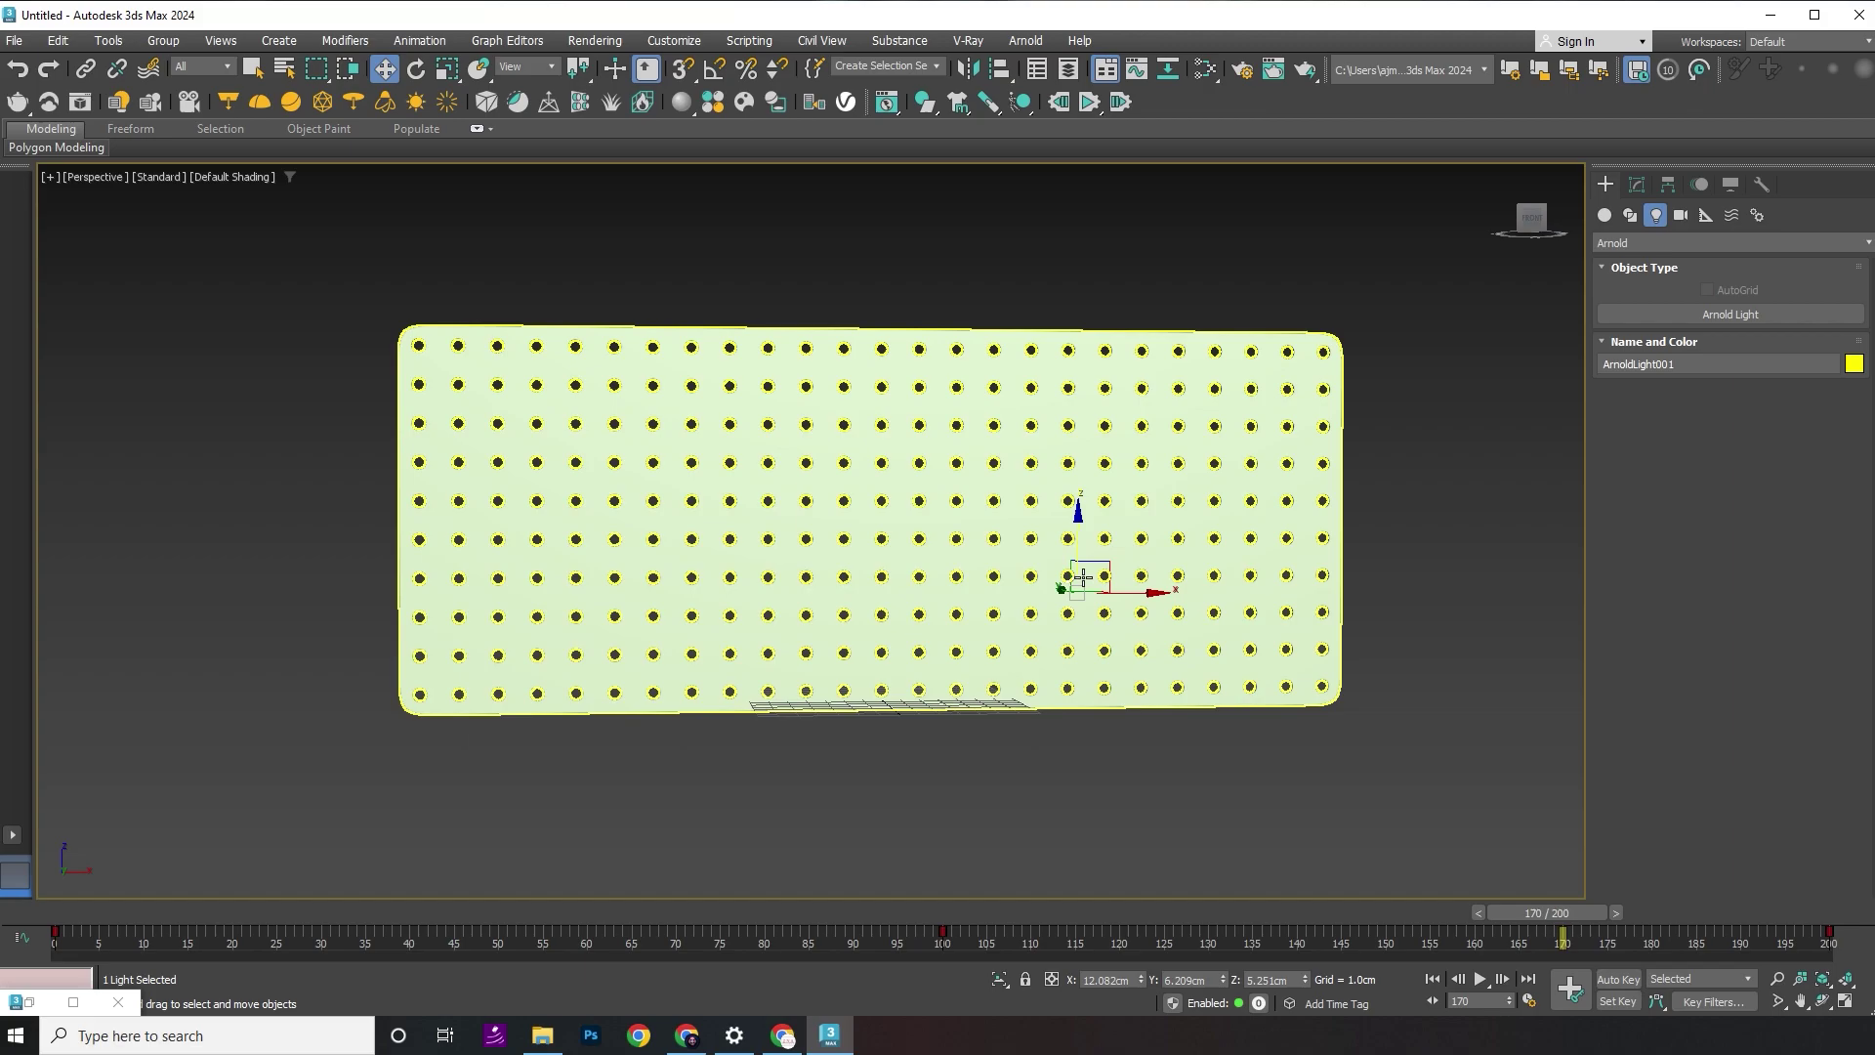
- Switch to the four-viewport layout and reset the physical camera's X position to 0
{"action": "key", "text": "alt+w"}
{"action": "scroll", "coordinate": [1094, 383], "scroll_direction": "down", "scroll_amount": 5}
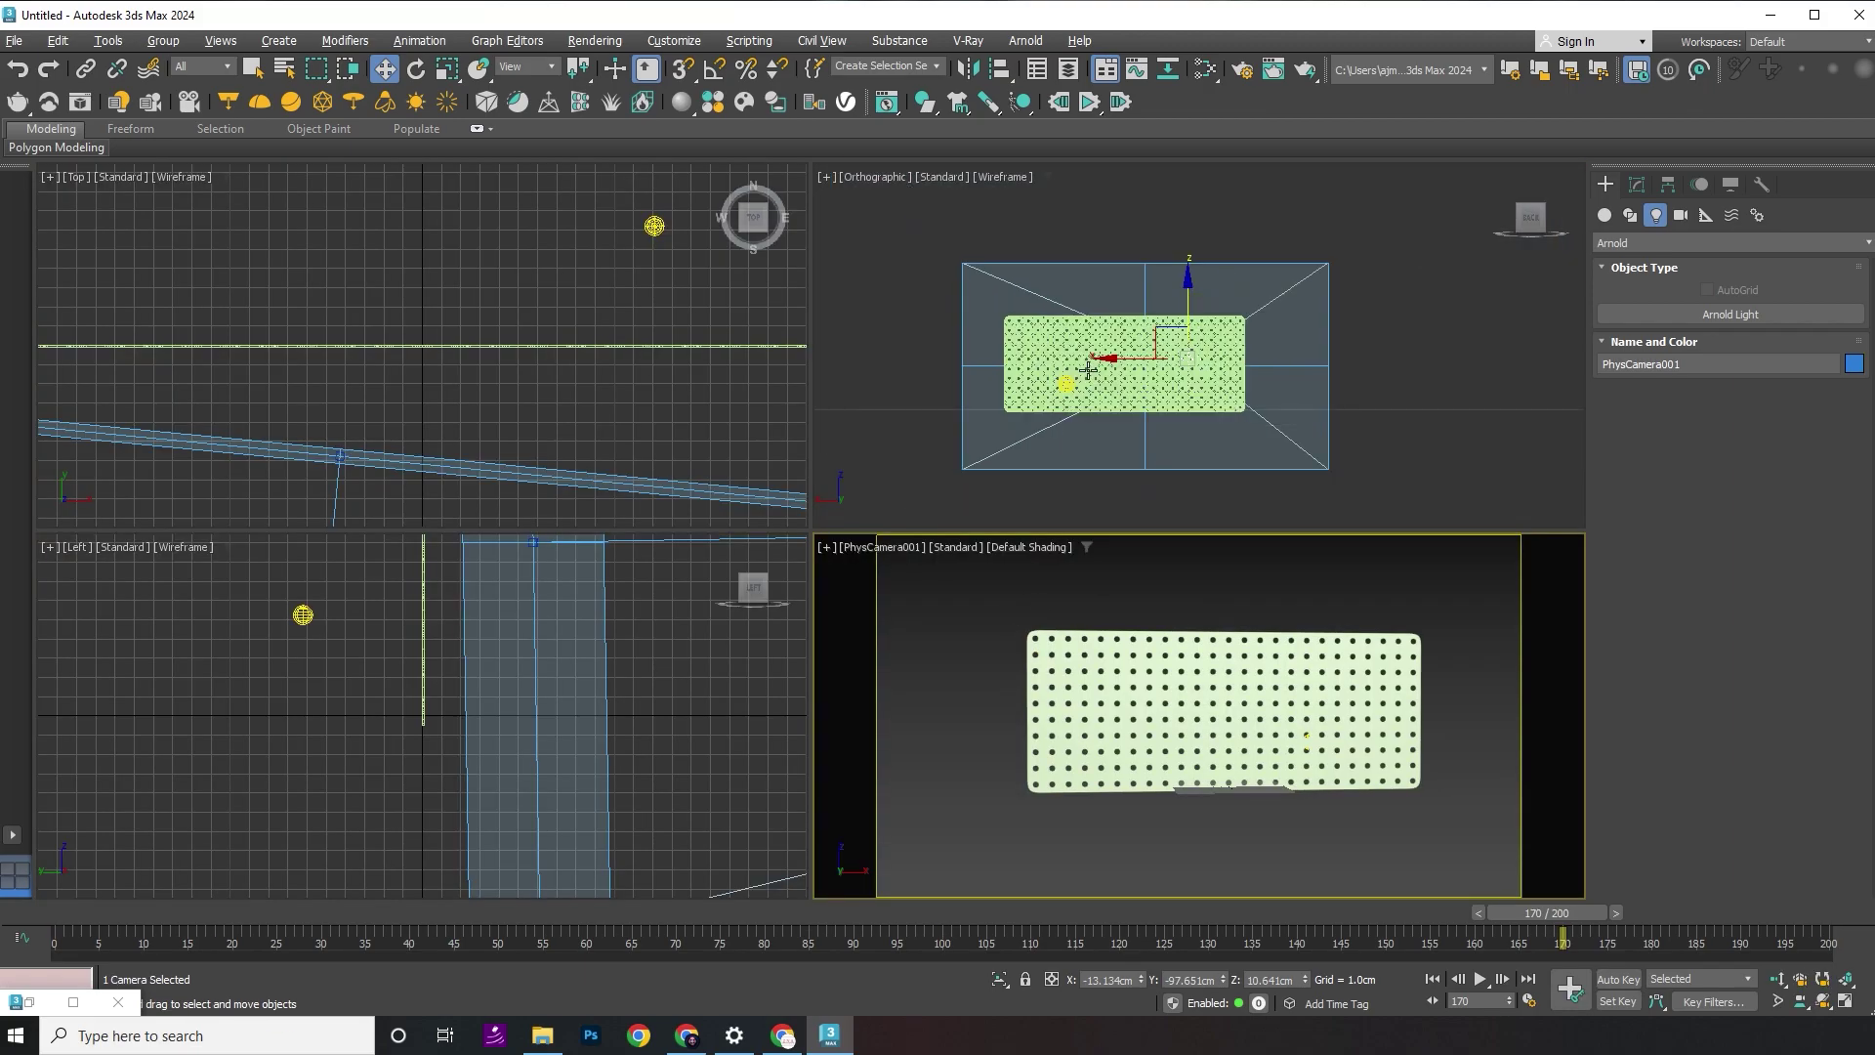
{"action": "right_click", "coordinate": [1141, 981]}
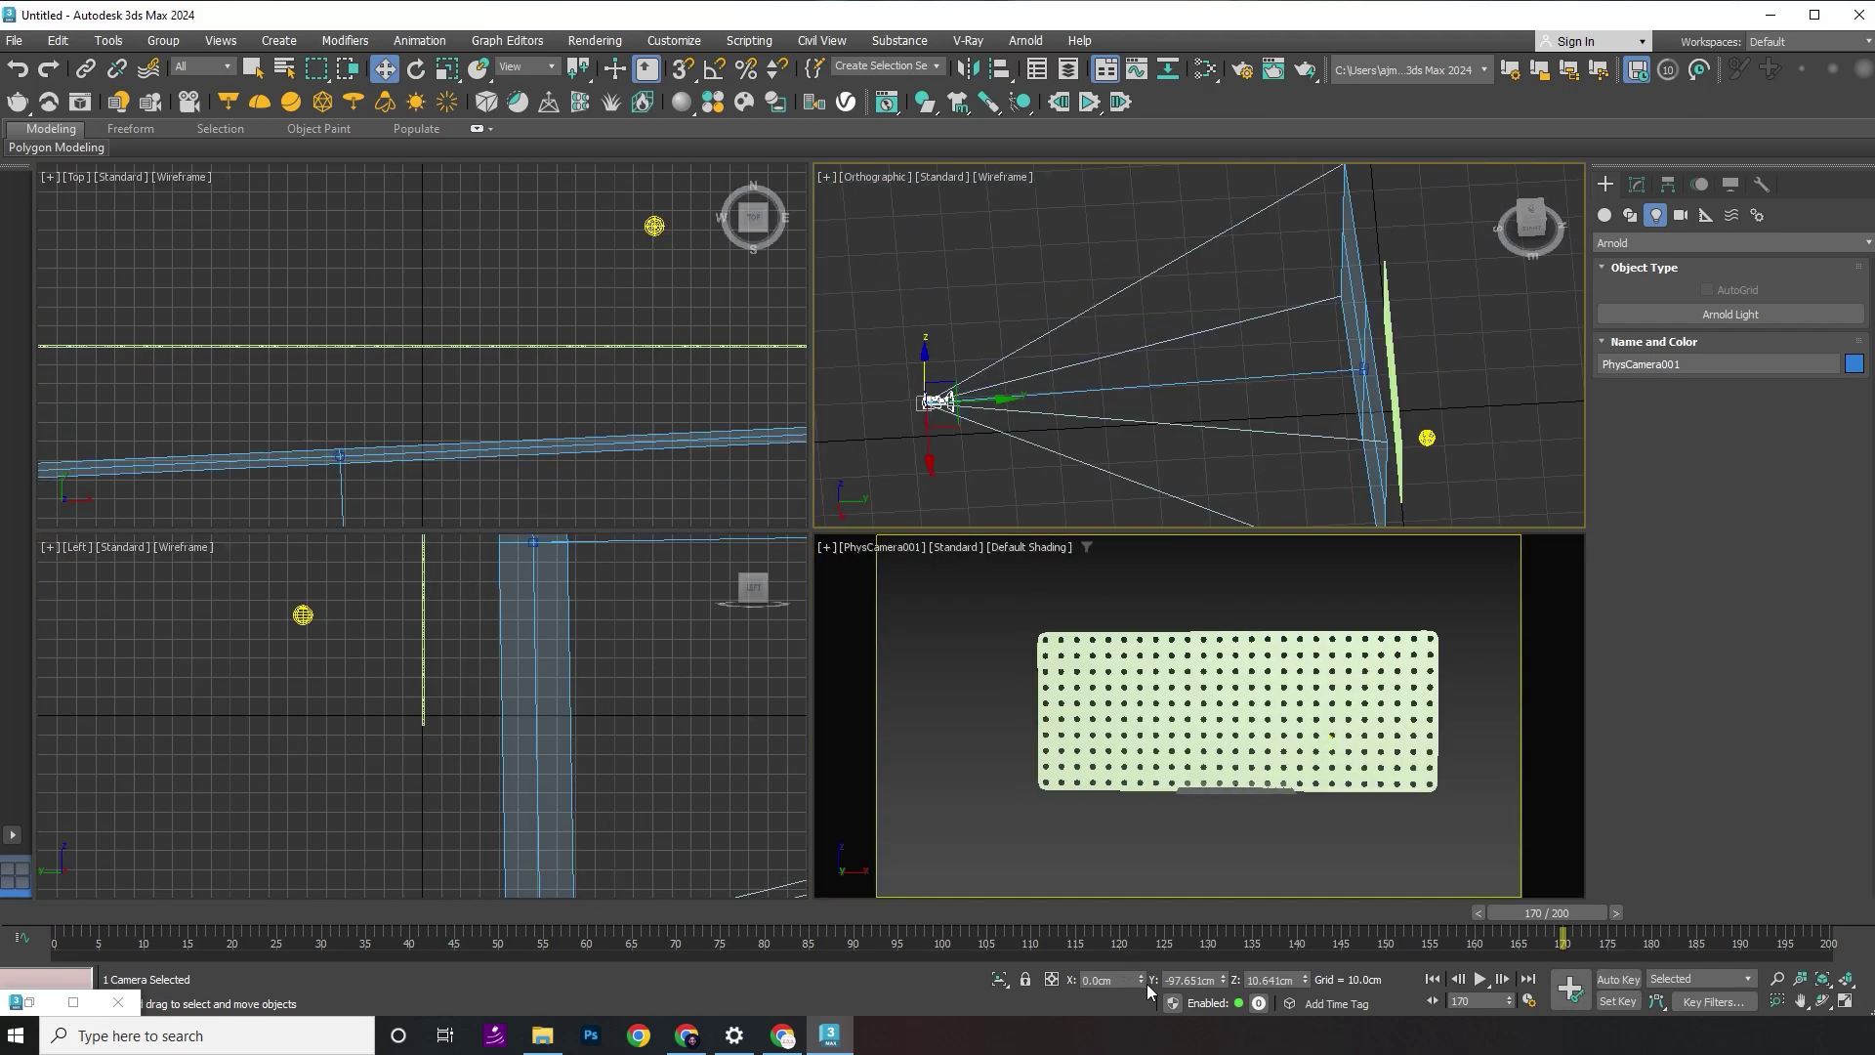
- Align the camera's target to the perforated plane in X, Y and Z, pivot point to pivot point
{"action": "left_click", "coordinate": [871, 337]}
{"action": "key", "text": "p"}
{"action": "scroll", "coordinate": [871, 337], "scroll_direction": "down", "scroll_amount": 5}
{"action": "middle_click_drag", "start_coordinate": [871, 336], "coordinate": [1138, 244], "text": "alt"}
{"action": "left_click", "coordinate": [1181, 280]}
{"action": "key", "text": "alt+a"}
{"action": "left_click", "coordinate": [1205, 291]}
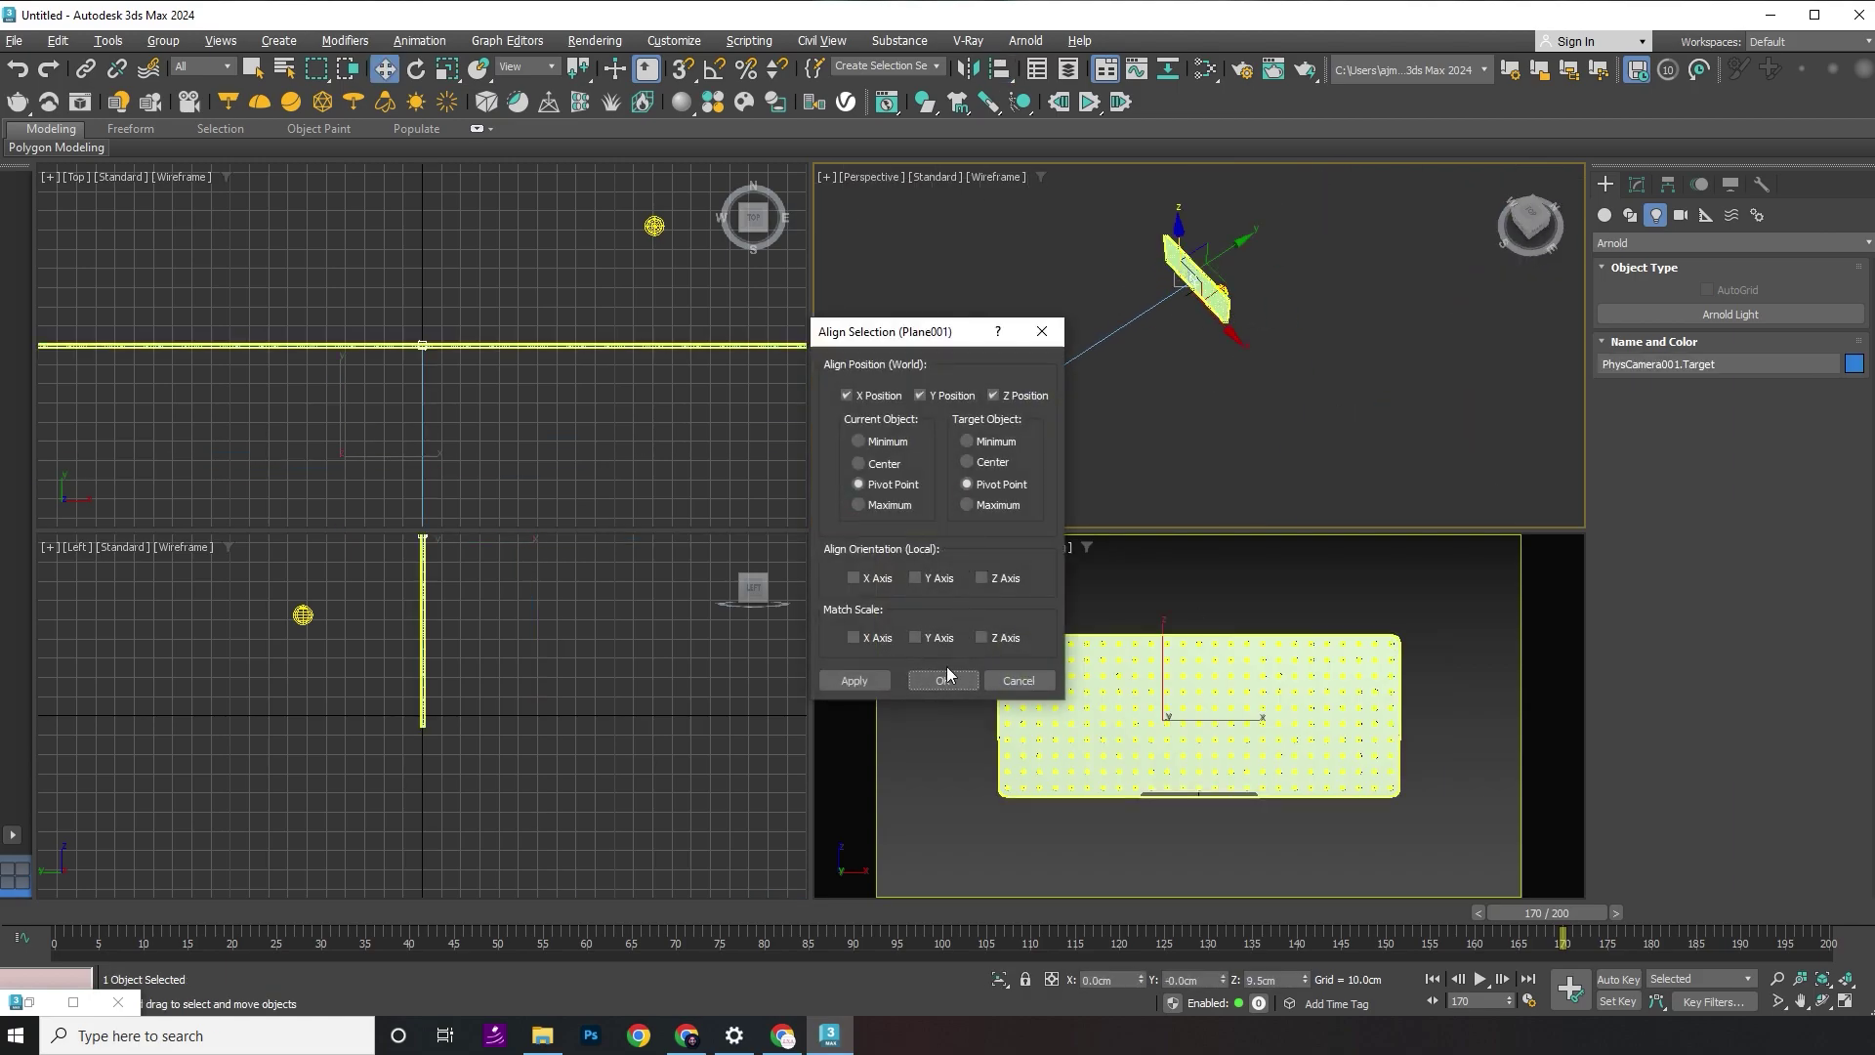
{"action": "left_click", "coordinate": [946, 669]}
- Align the camera itself to the perforated plane's pivot and pull it back along Y in front of the panel
{"action": "left_click", "coordinate": [1044, 389]}
{"action": "key", "text": "alt+a"}
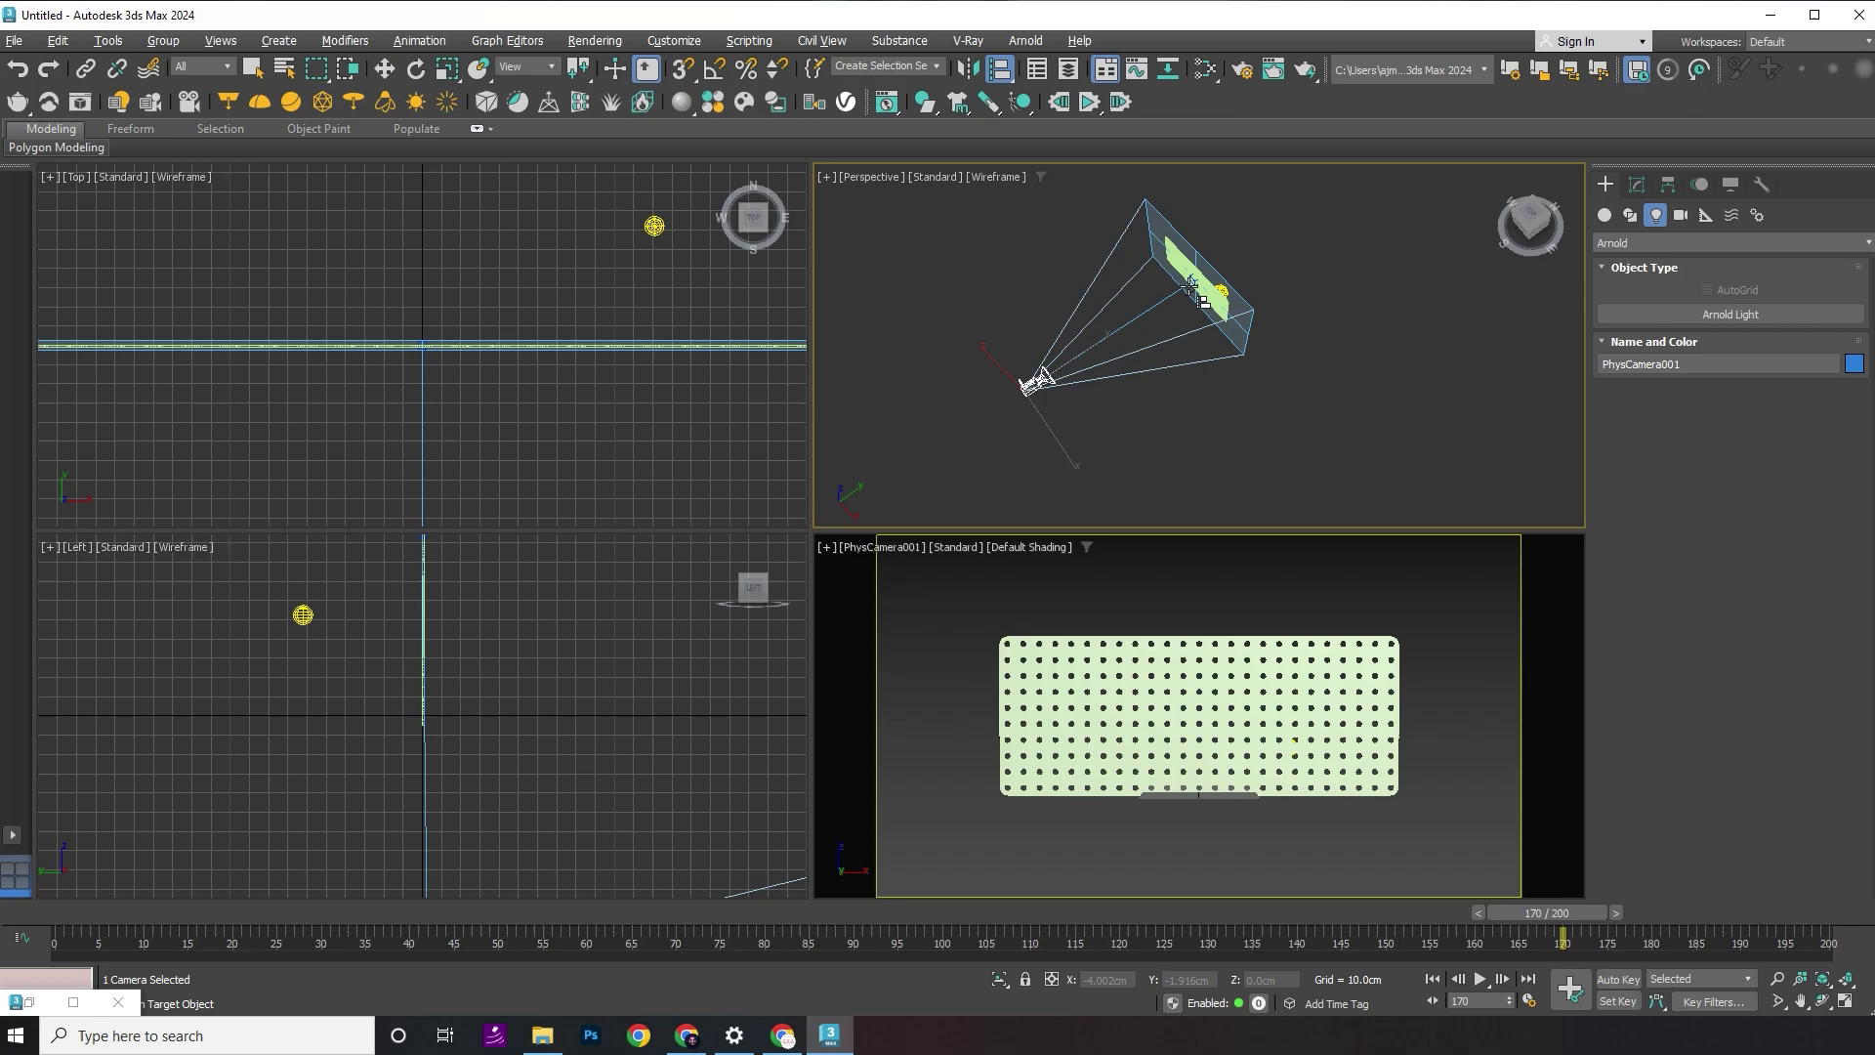
{"action": "left_click", "coordinate": [1201, 298]}
{"action": "left_click", "coordinate": [950, 675]}
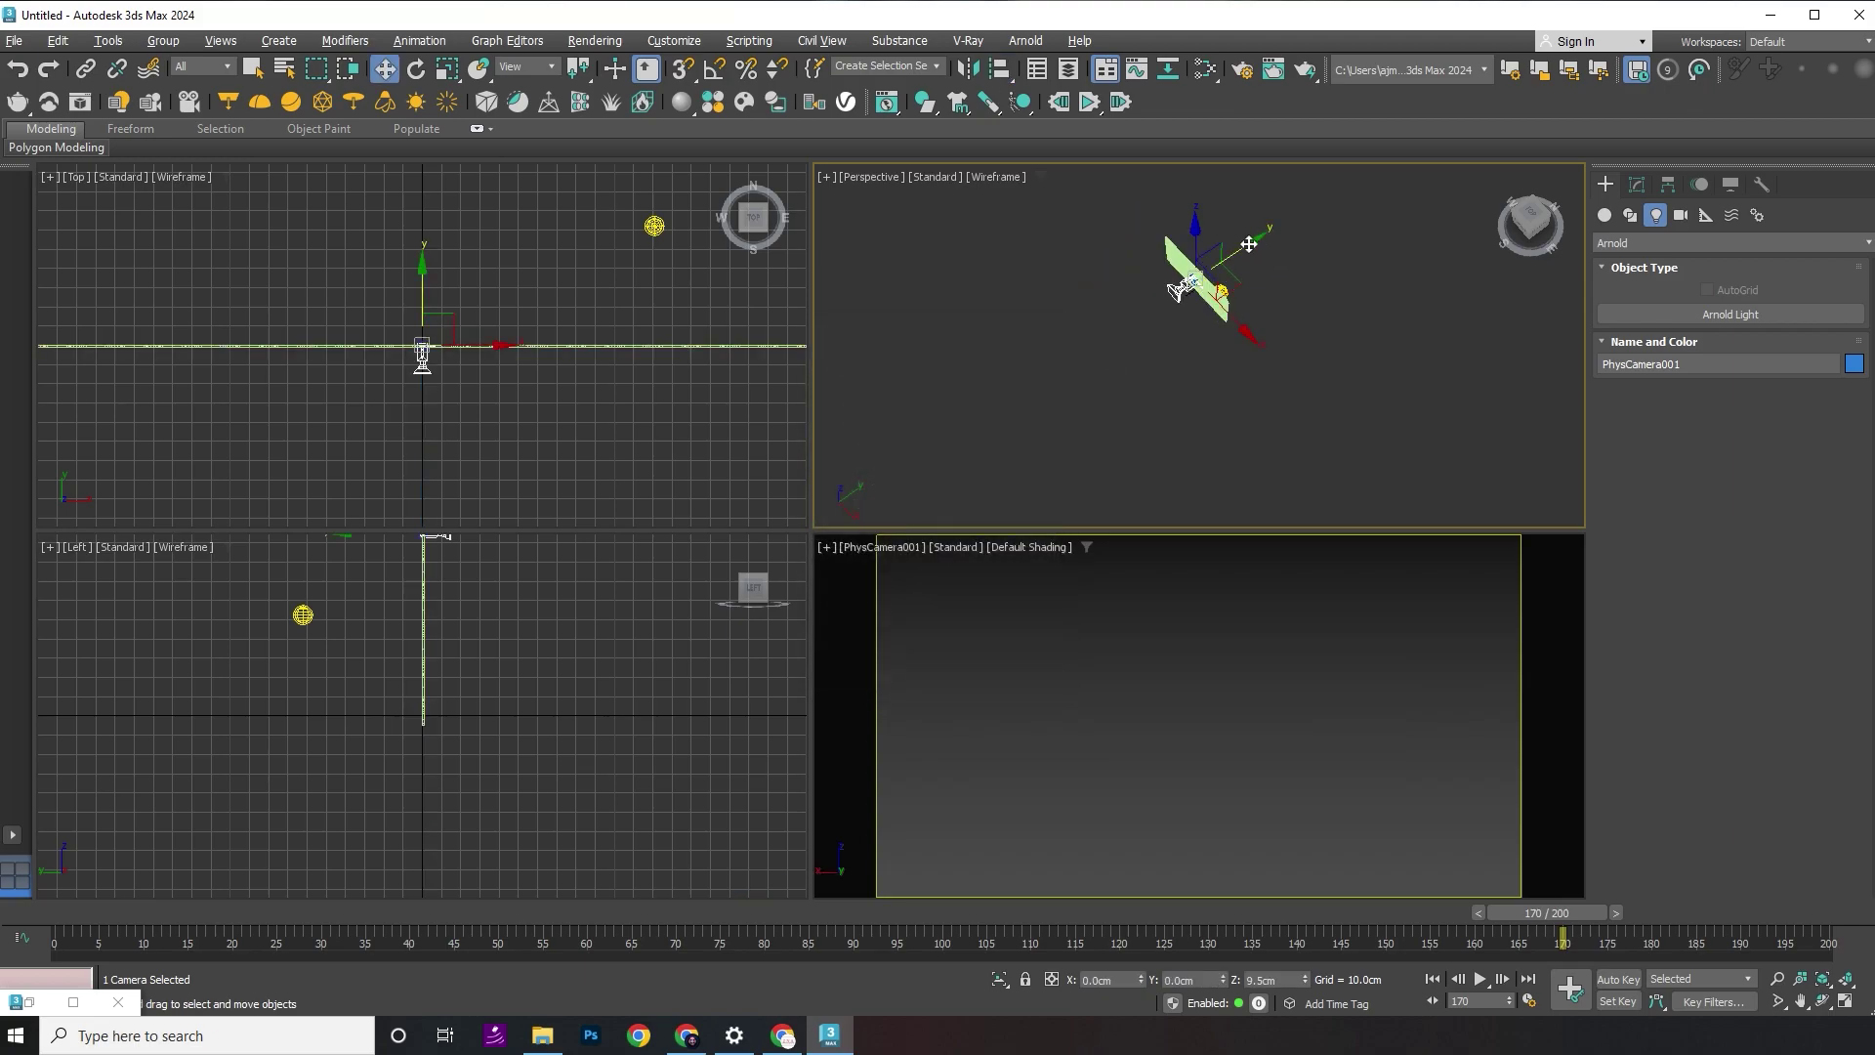
{"action": "left_click_drag", "start_coordinate": [1248, 244], "coordinate": [1175, 266]}
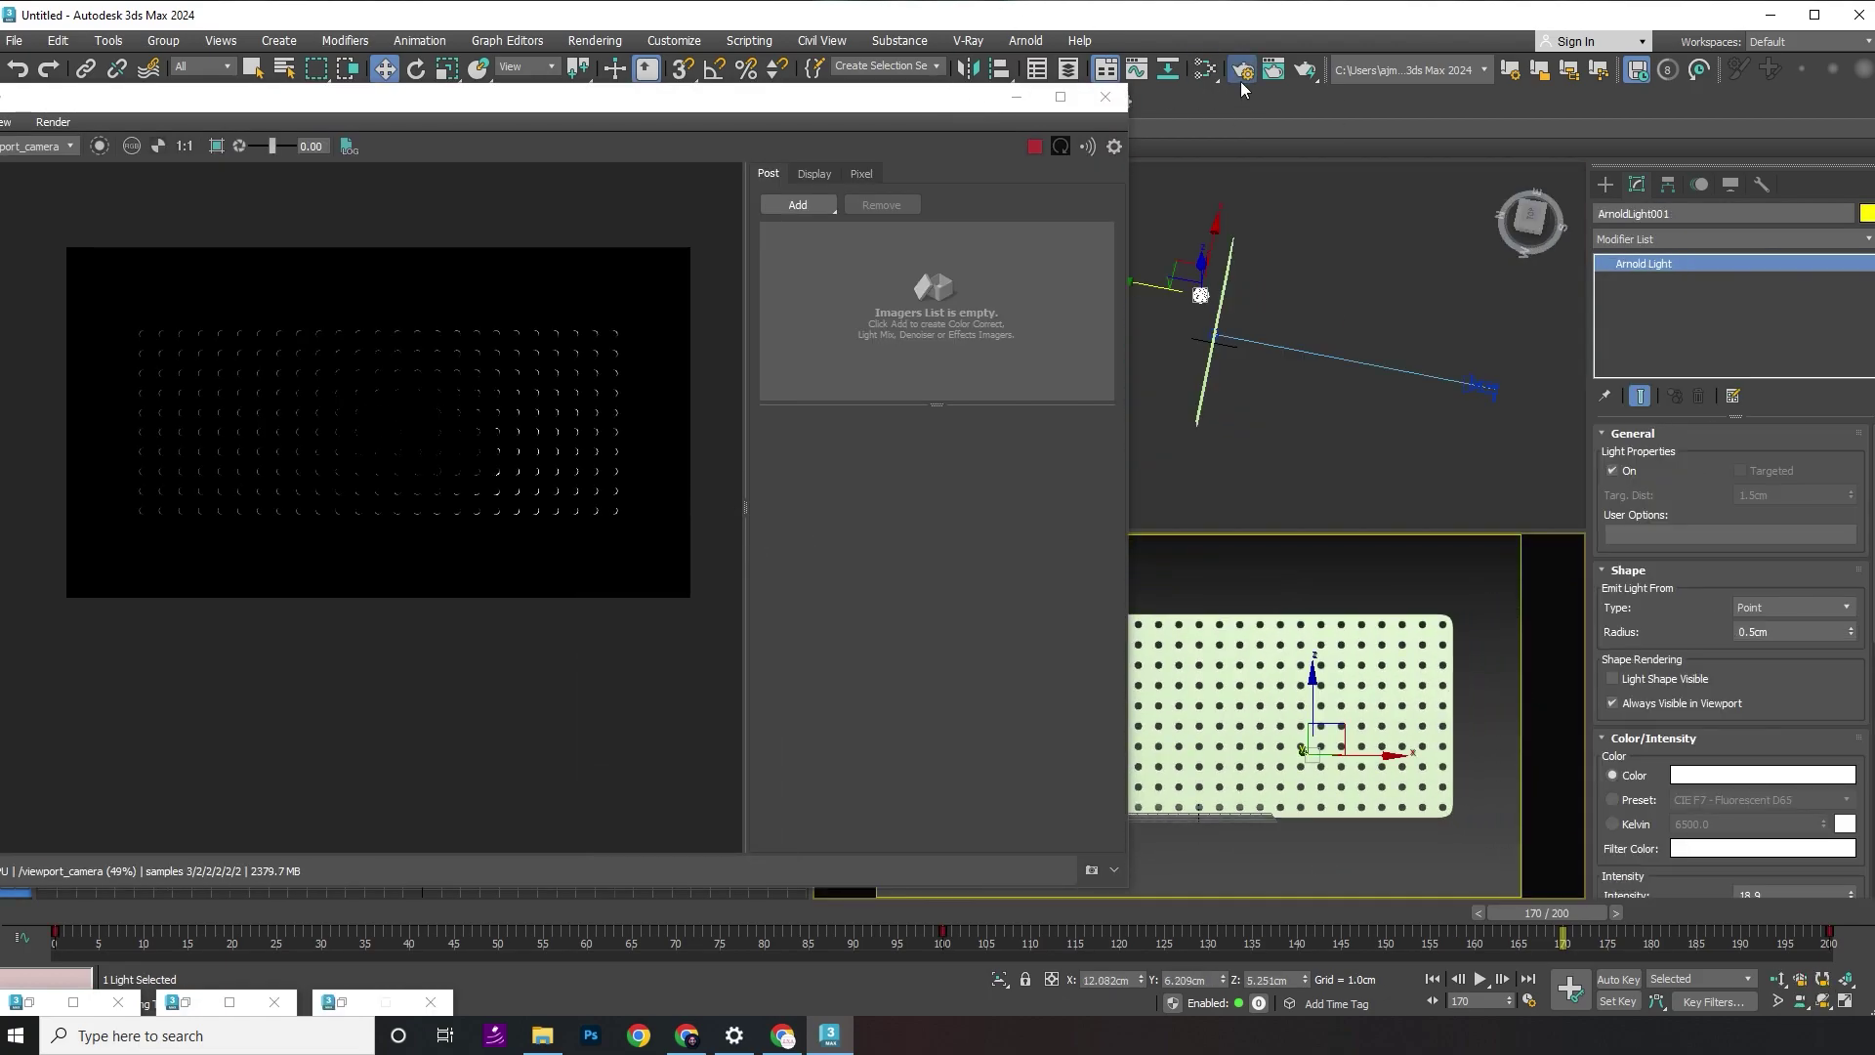
- Assign an Arnold Atmosphere Volume as the scene atmosphere in the Arnold render settings
{"action": "left_click", "coordinate": [1241, 72]}
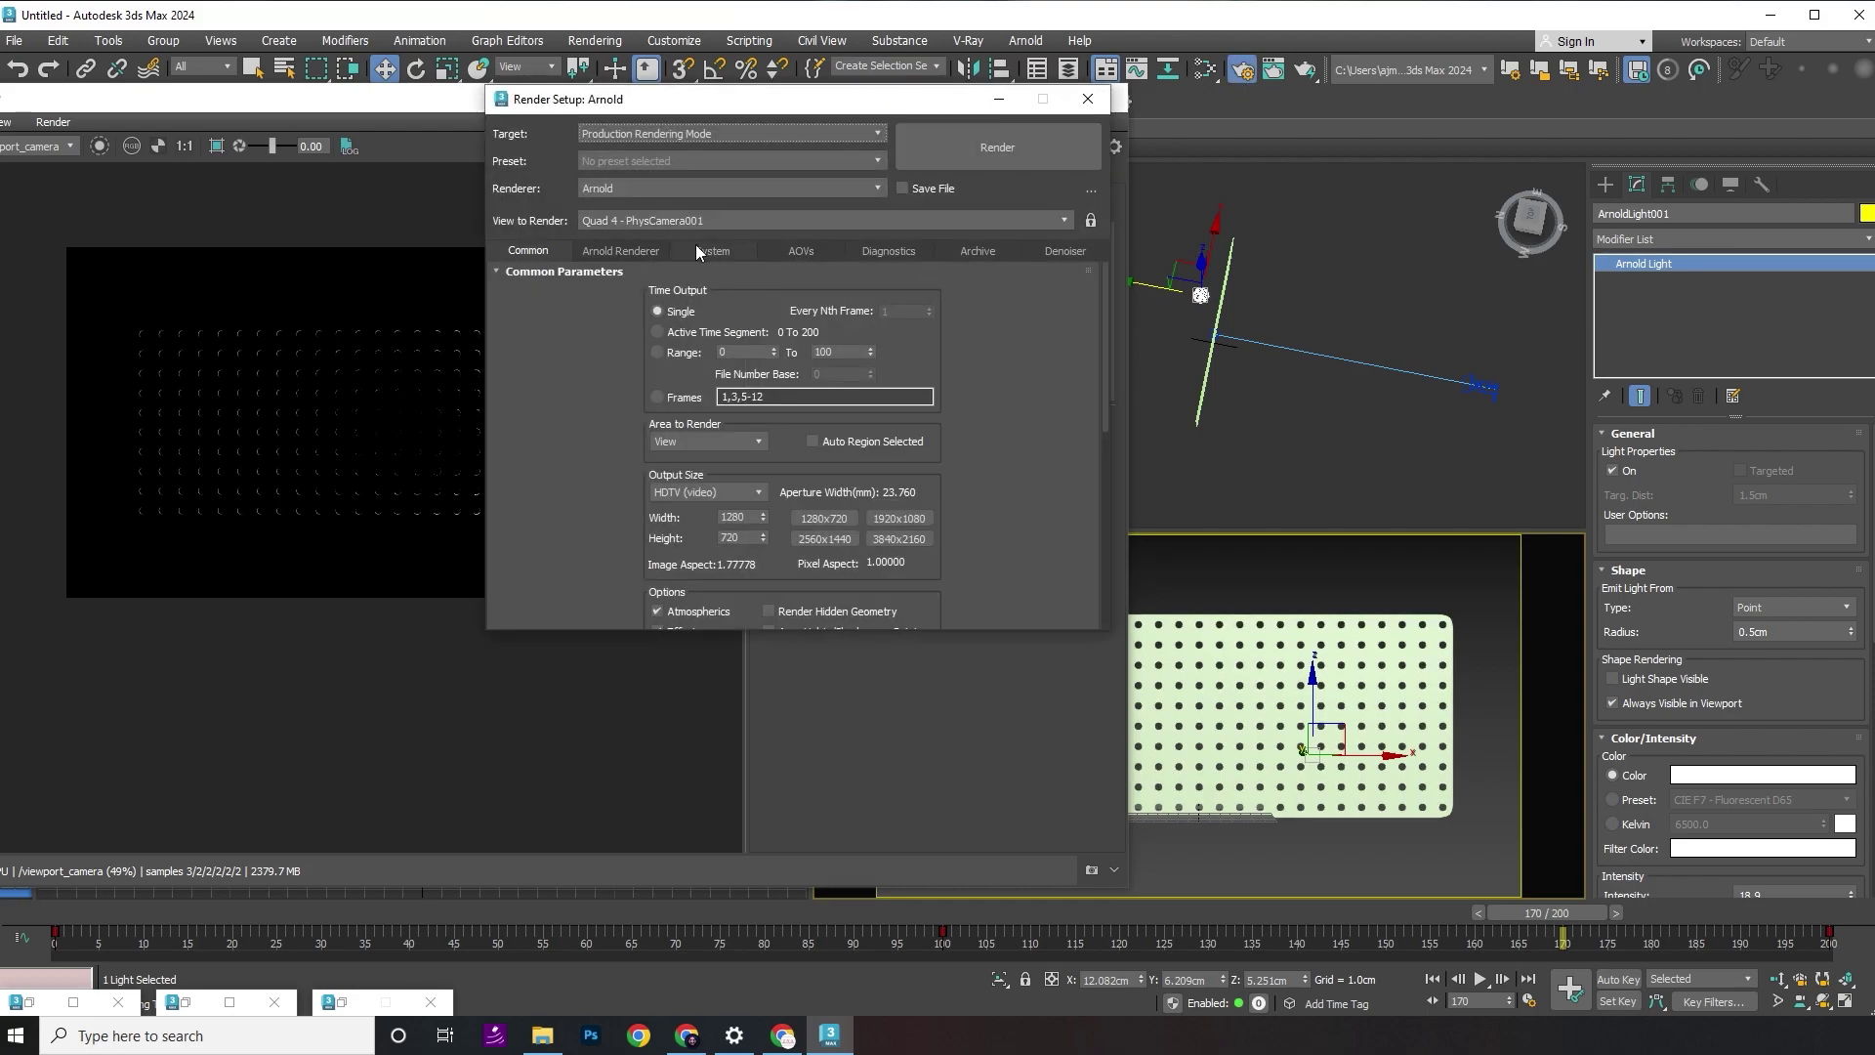
{"action": "left_click", "coordinate": [621, 251]}
{"action": "scroll", "coordinate": [801, 470], "scroll_direction": "down", "scroll_amount": 5}
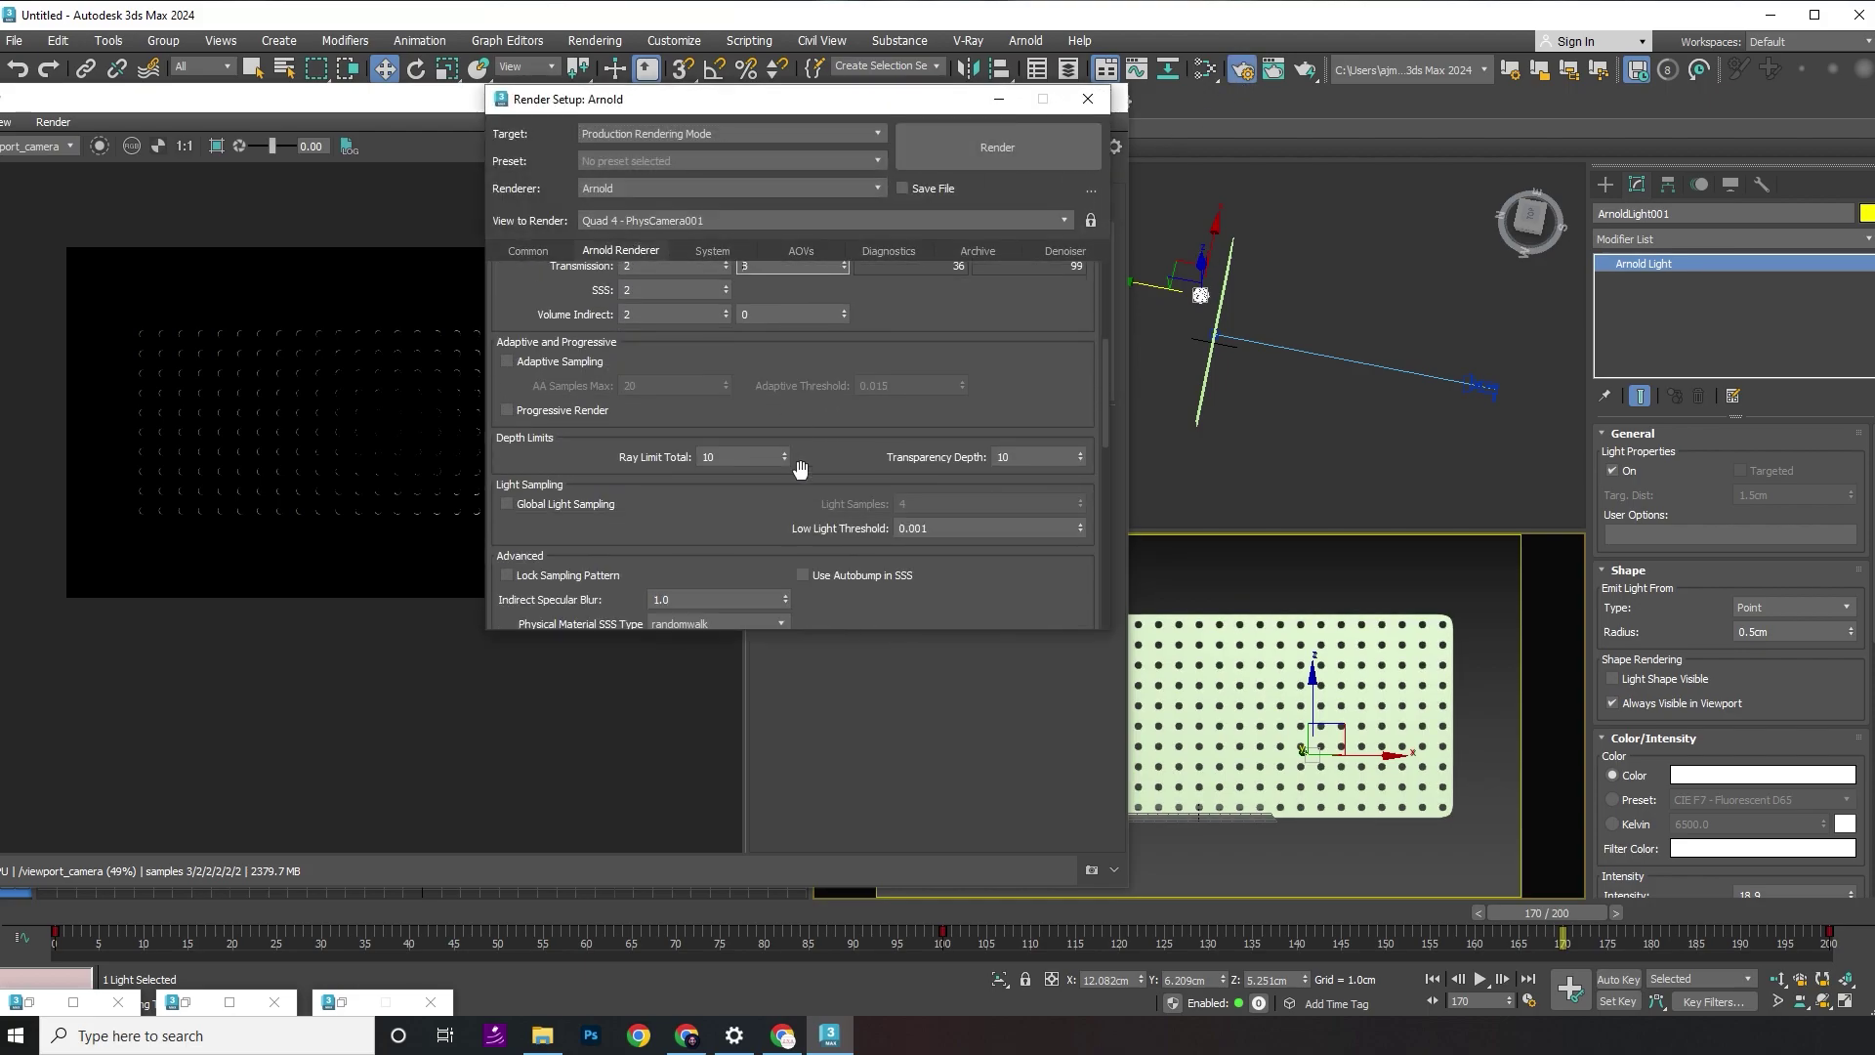
{"action": "scroll", "coordinate": [800, 470], "scroll_direction": "down", "scroll_amount": 8}
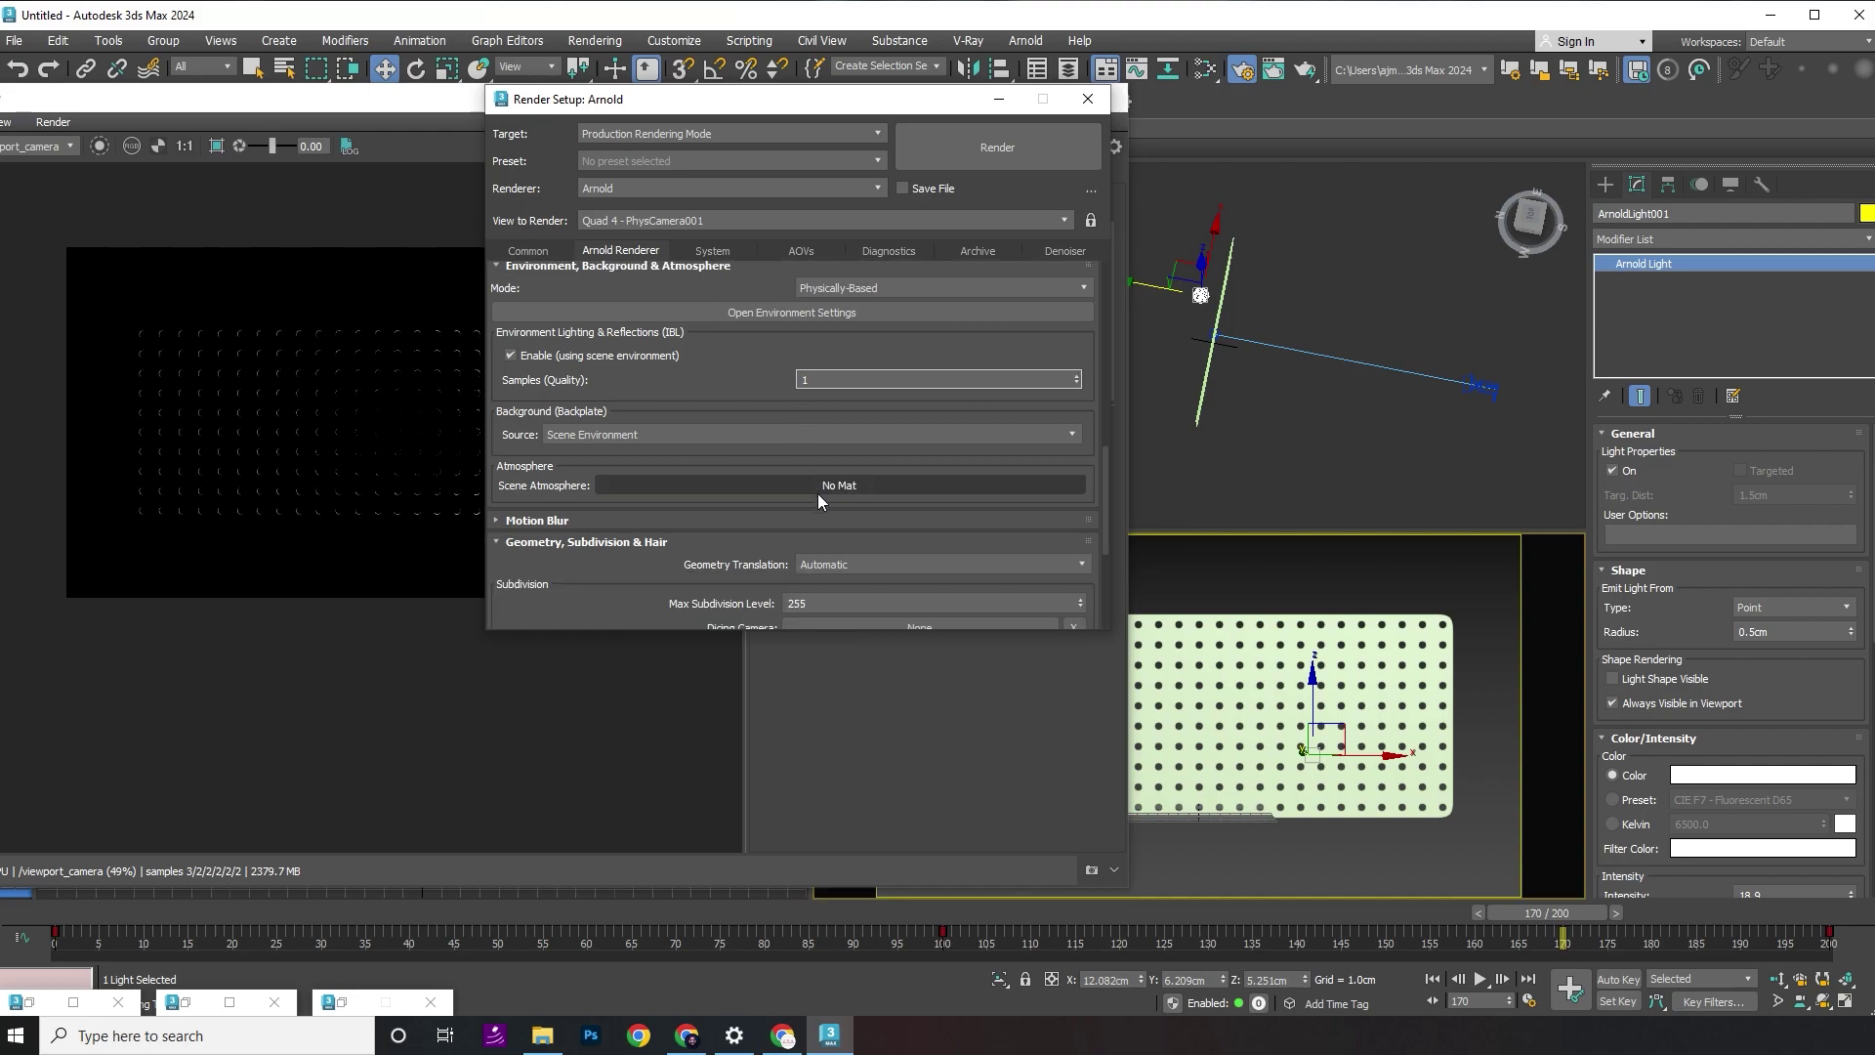
{"action": "left_click", "coordinate": [818, 488]}
{"action": "left_click", "coordinate": [1149, 577]}
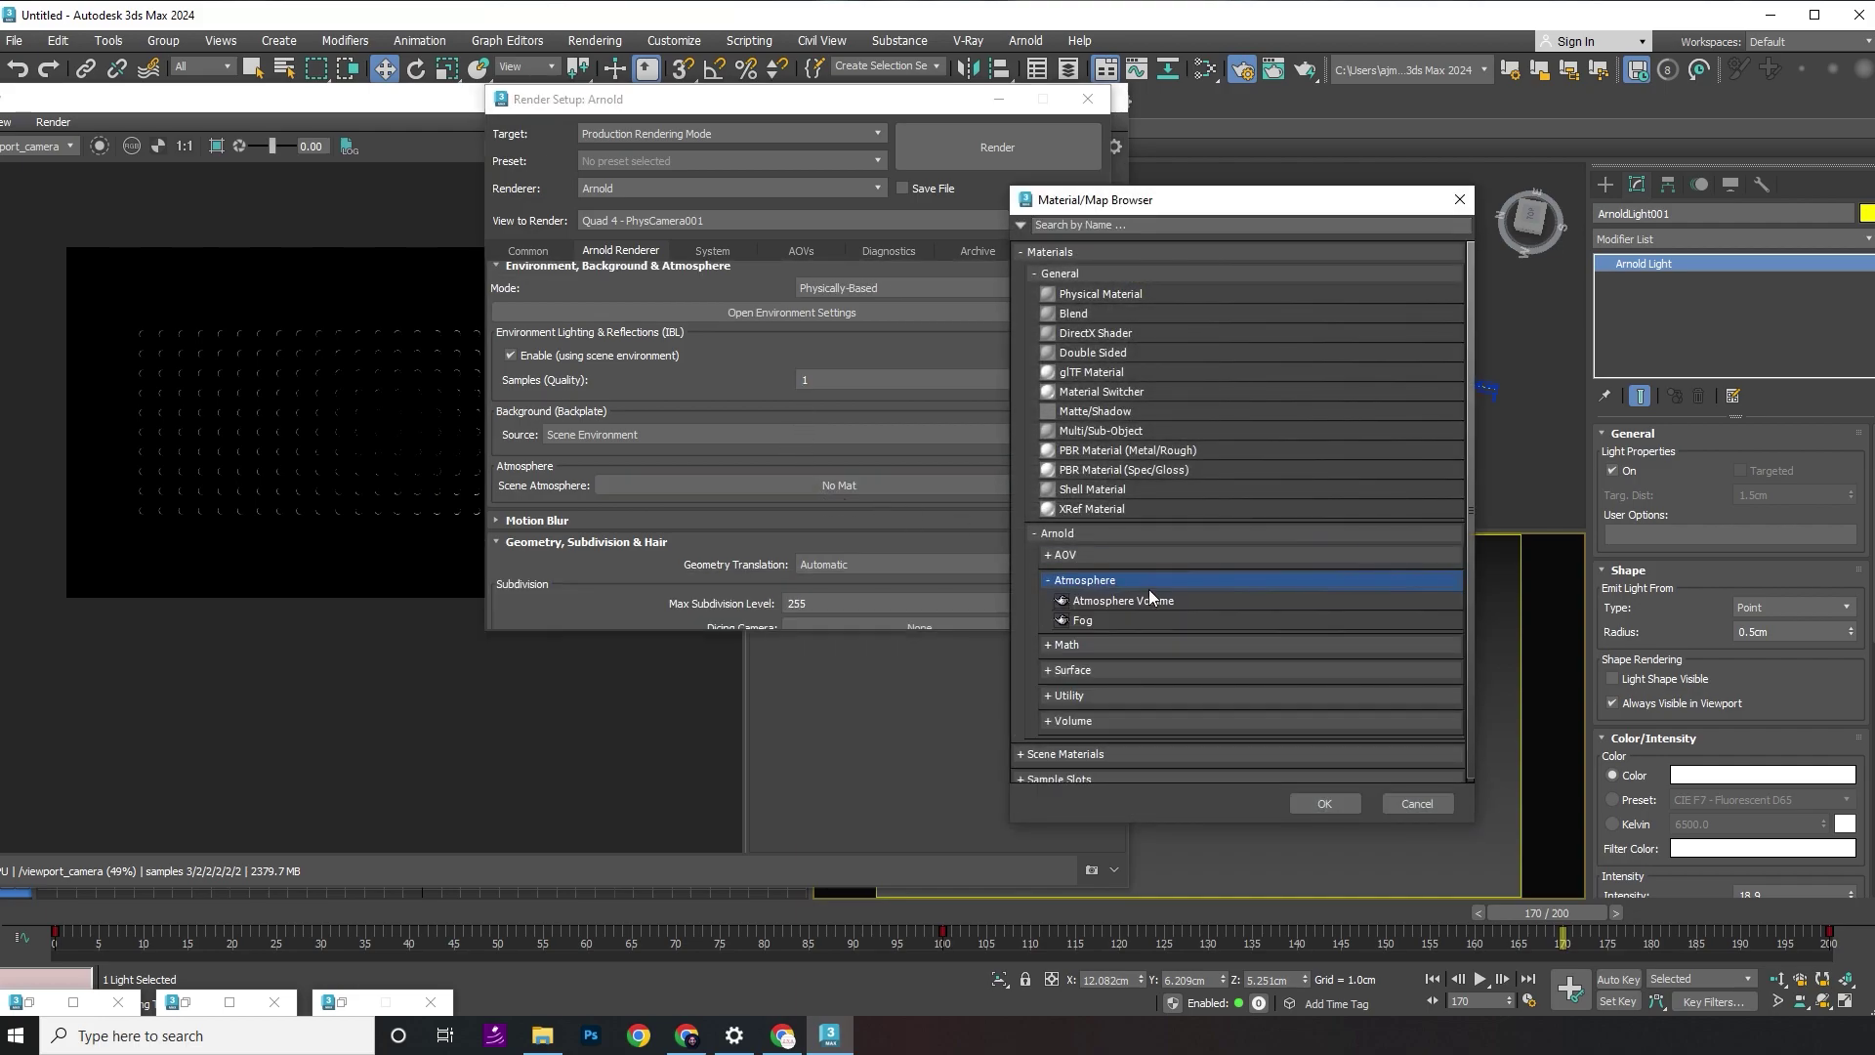
{"action": "double_click", "coordinate": [1148, 599]}
- Bring the scene's Atmosphere Volume material from the render settings into the Slate Material Editor as an instance
{"action": "key", "text": "m"}
{"action": "left_click_drag", "start_coordinate": [1375, 254], "coordinate": [1584, 161]}
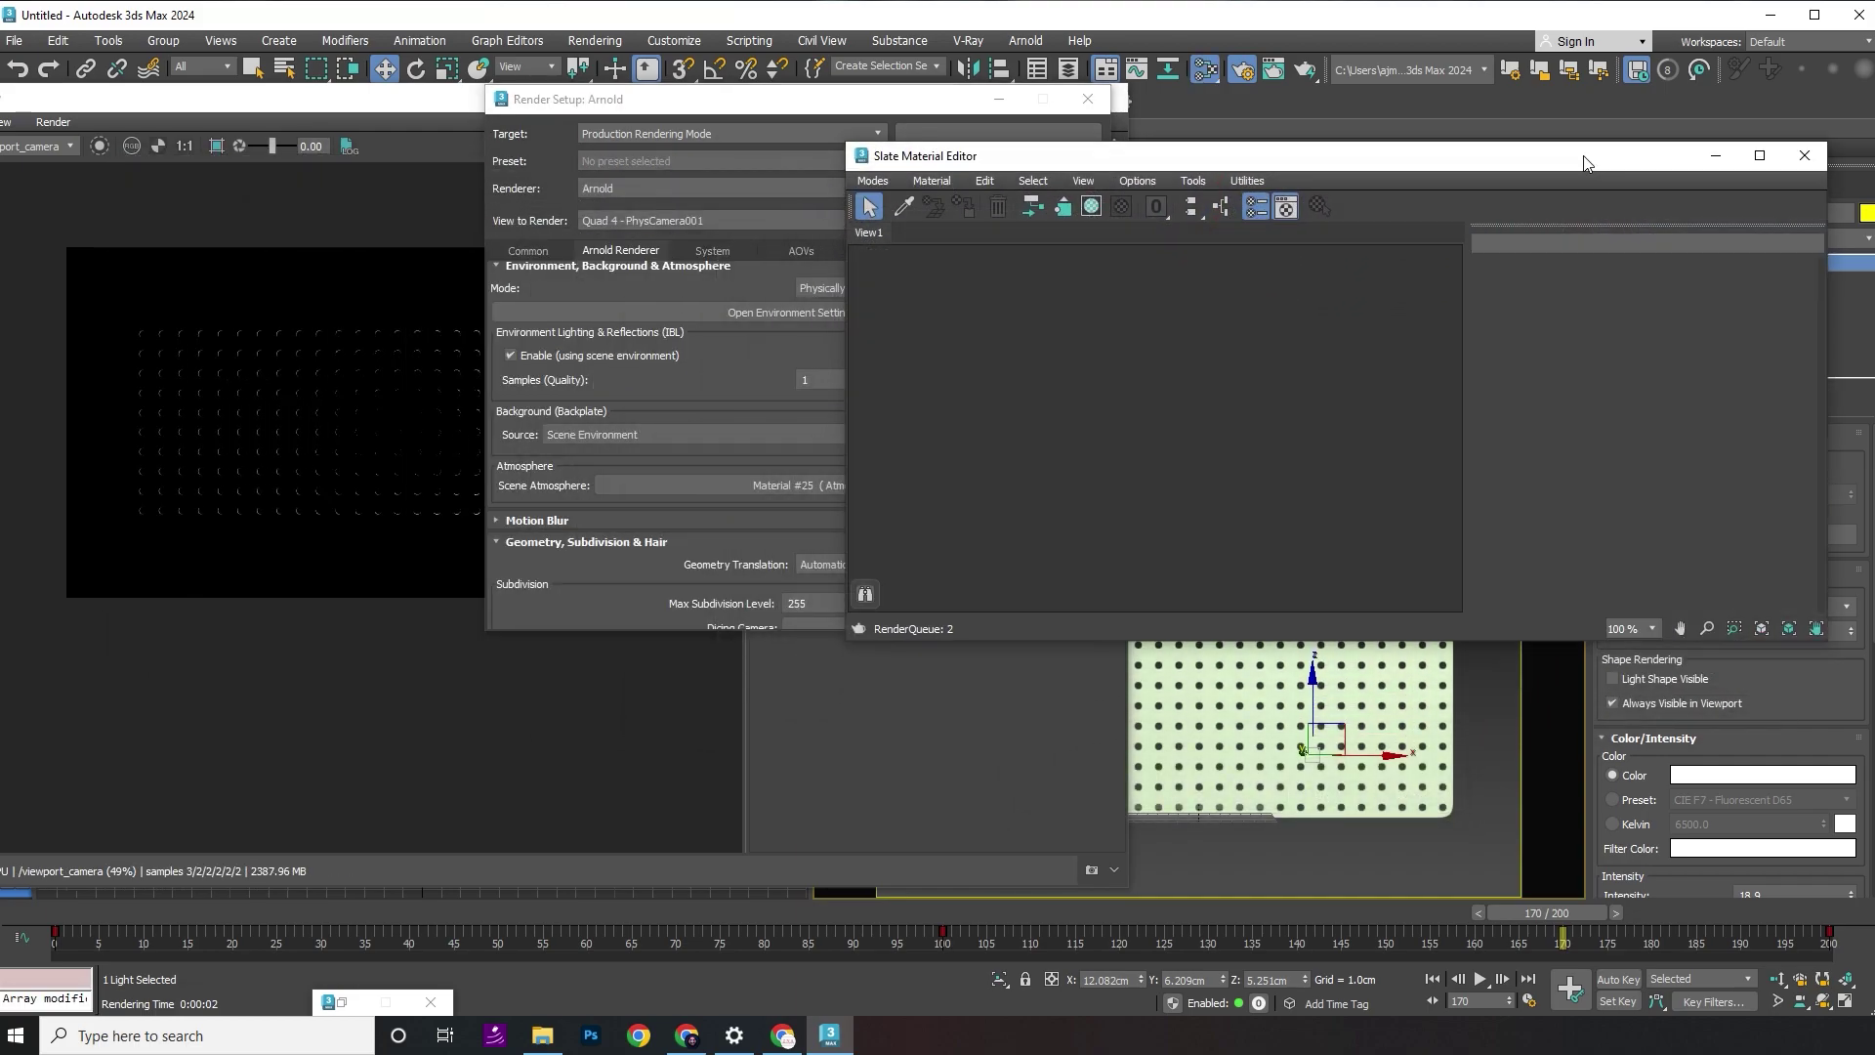
{"action": "left_click_drag", "start_coordinate": [788, 491], "coordinate": [1310, 364]}
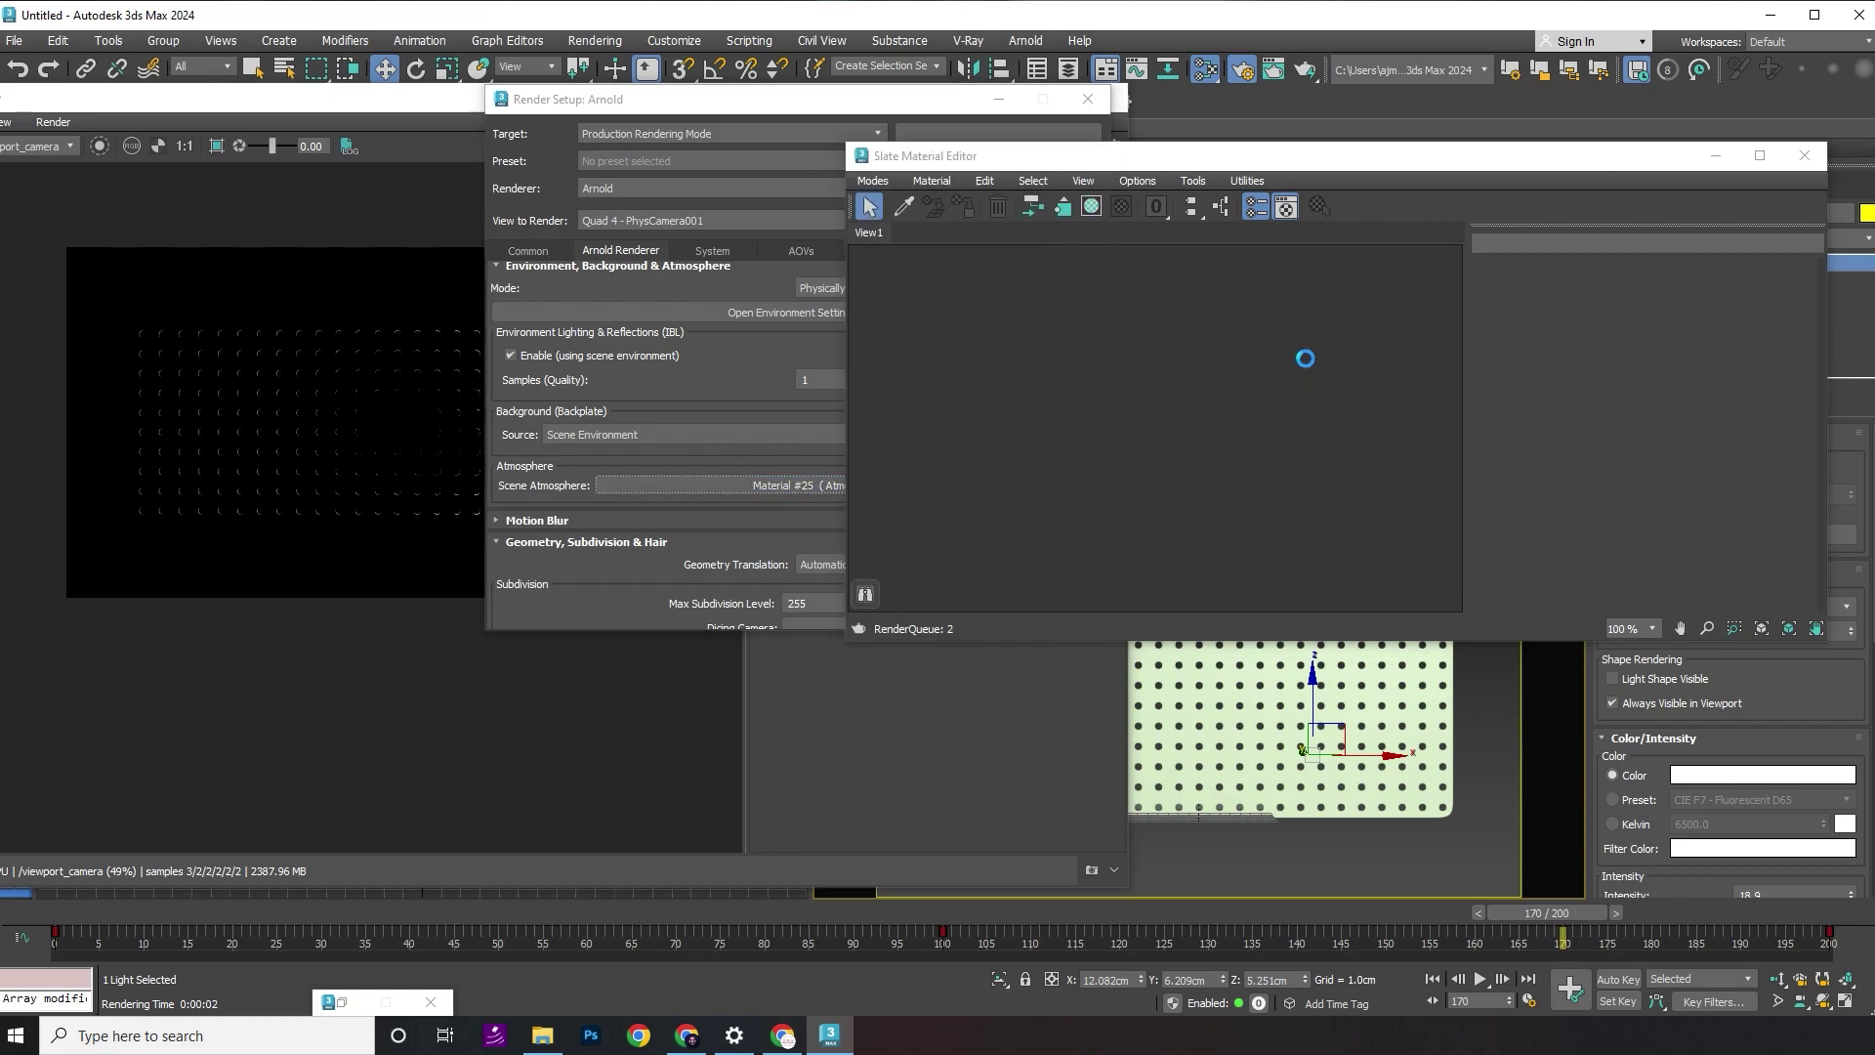
{"action": "left_click", "coordinate": [1293, 459]}
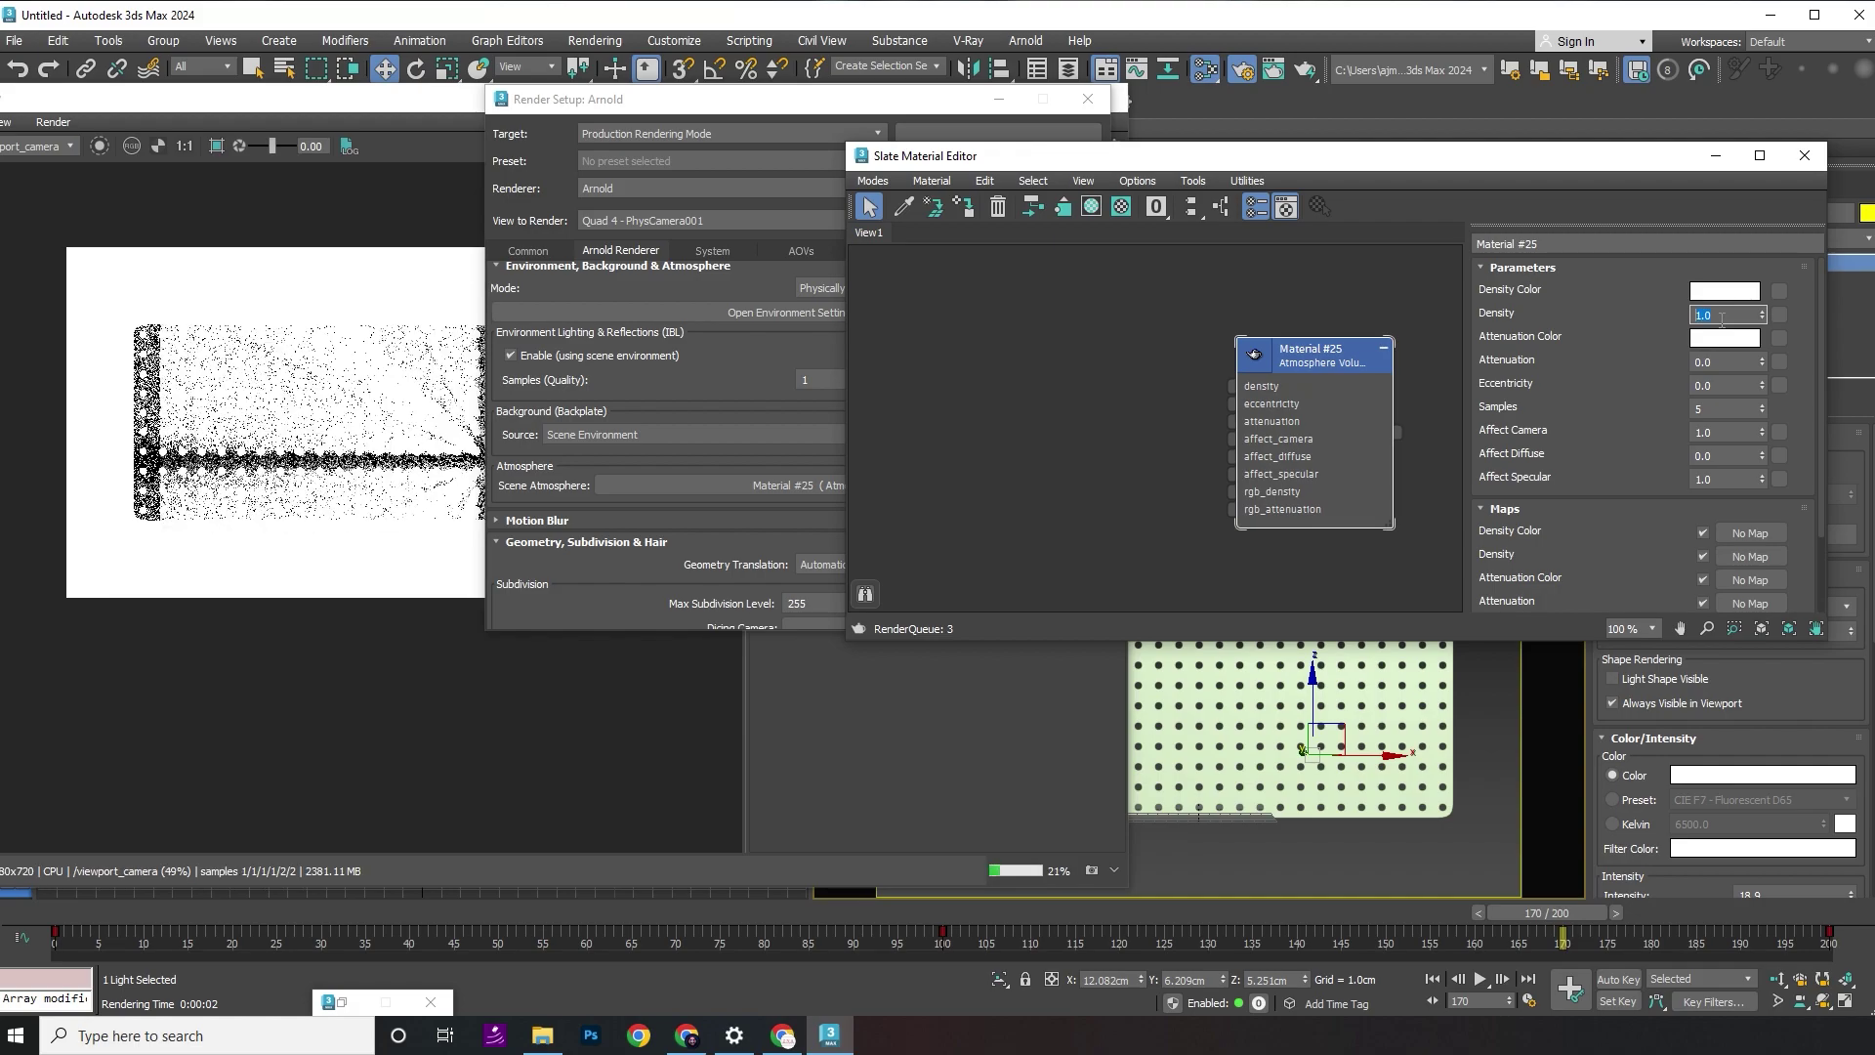
- Set the atmosphere volume's density to 0.001 and scrub the animation to frame 63 to check the light rays
{"action": "type", "text": "0"}
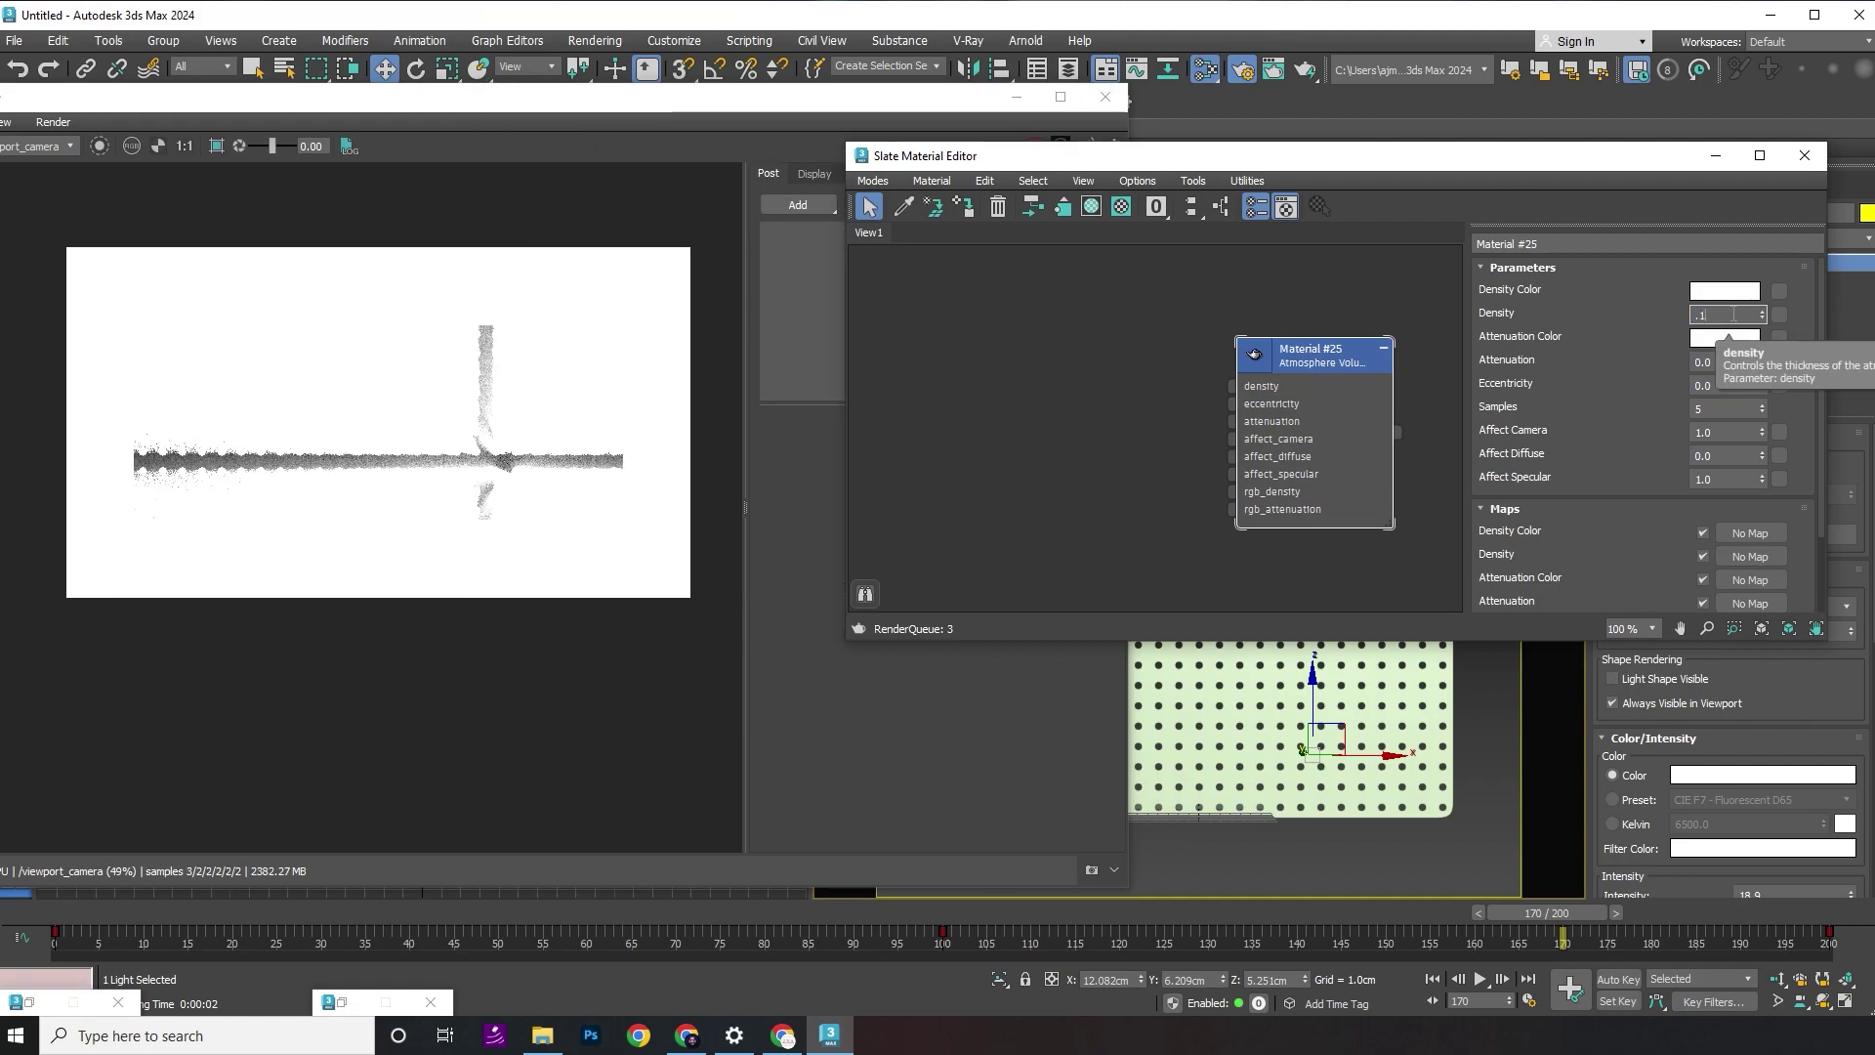
{"action": "type", "text": ".1"}
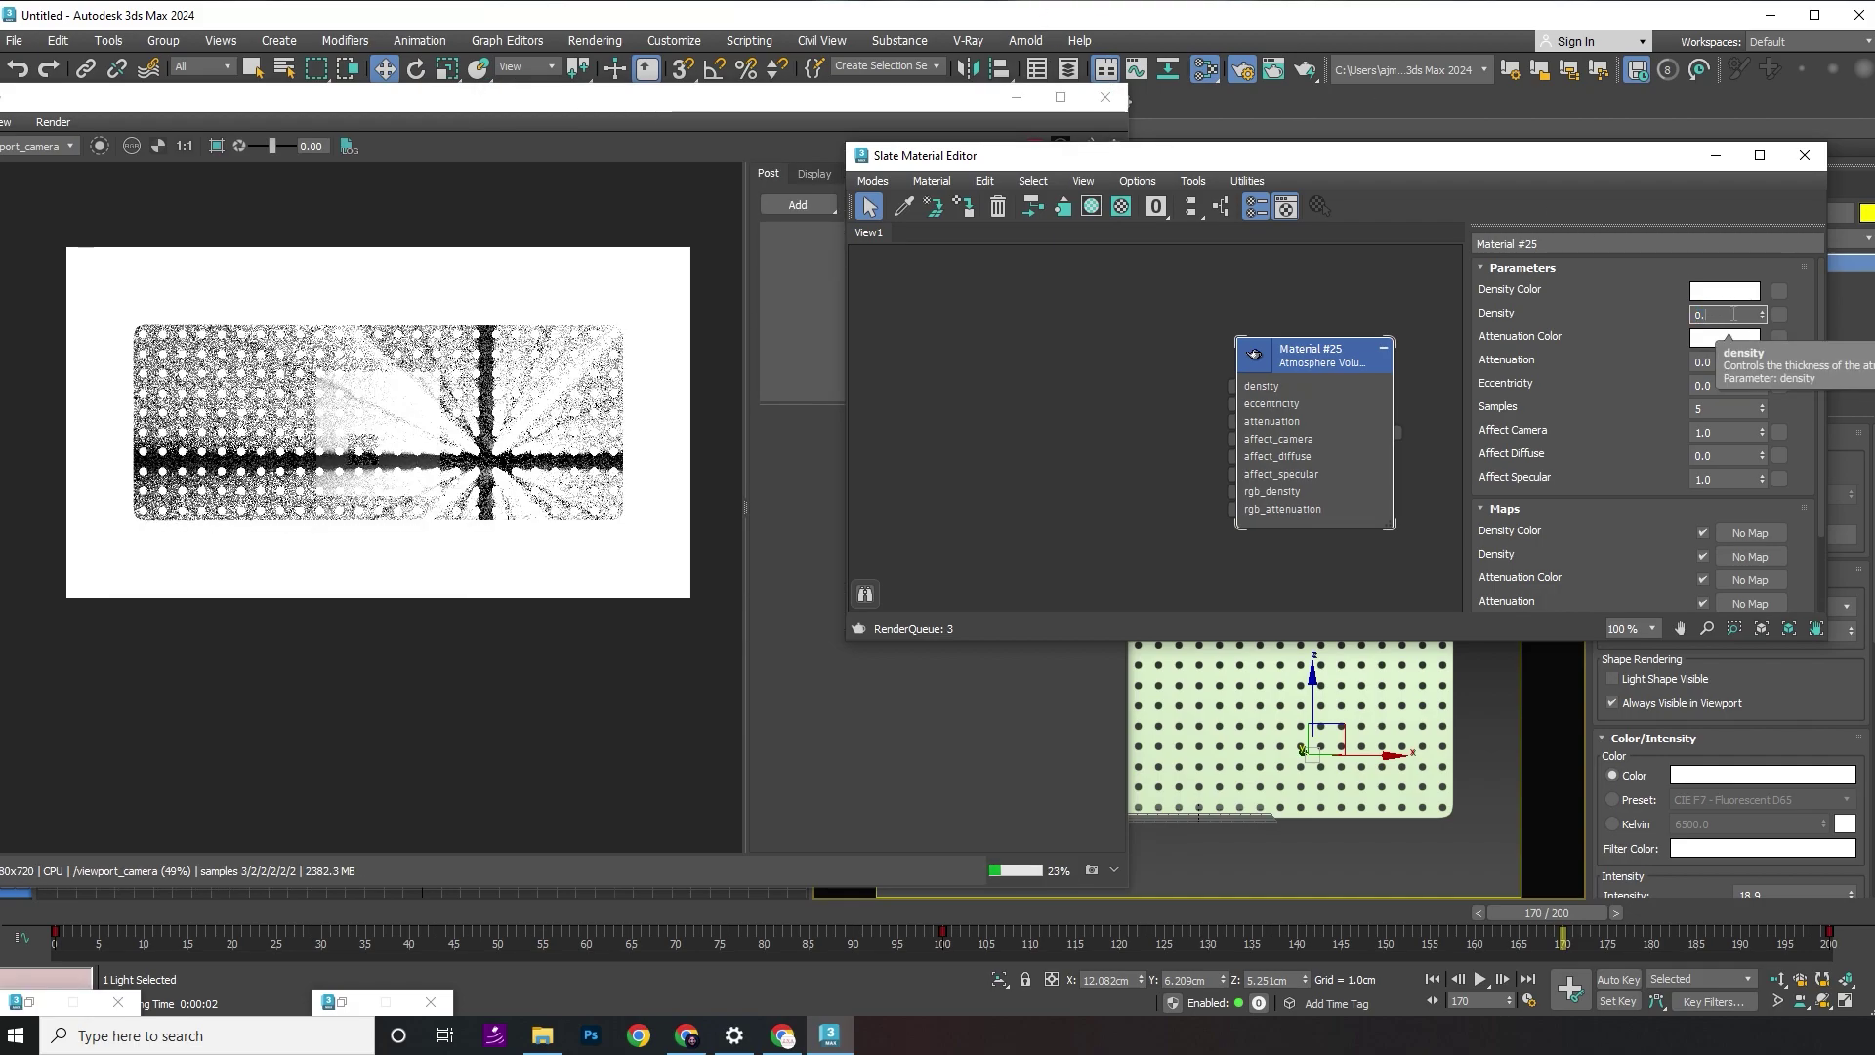
{"action": "key", "text": "Return"}
{"action": "type", "text": "0.0"}
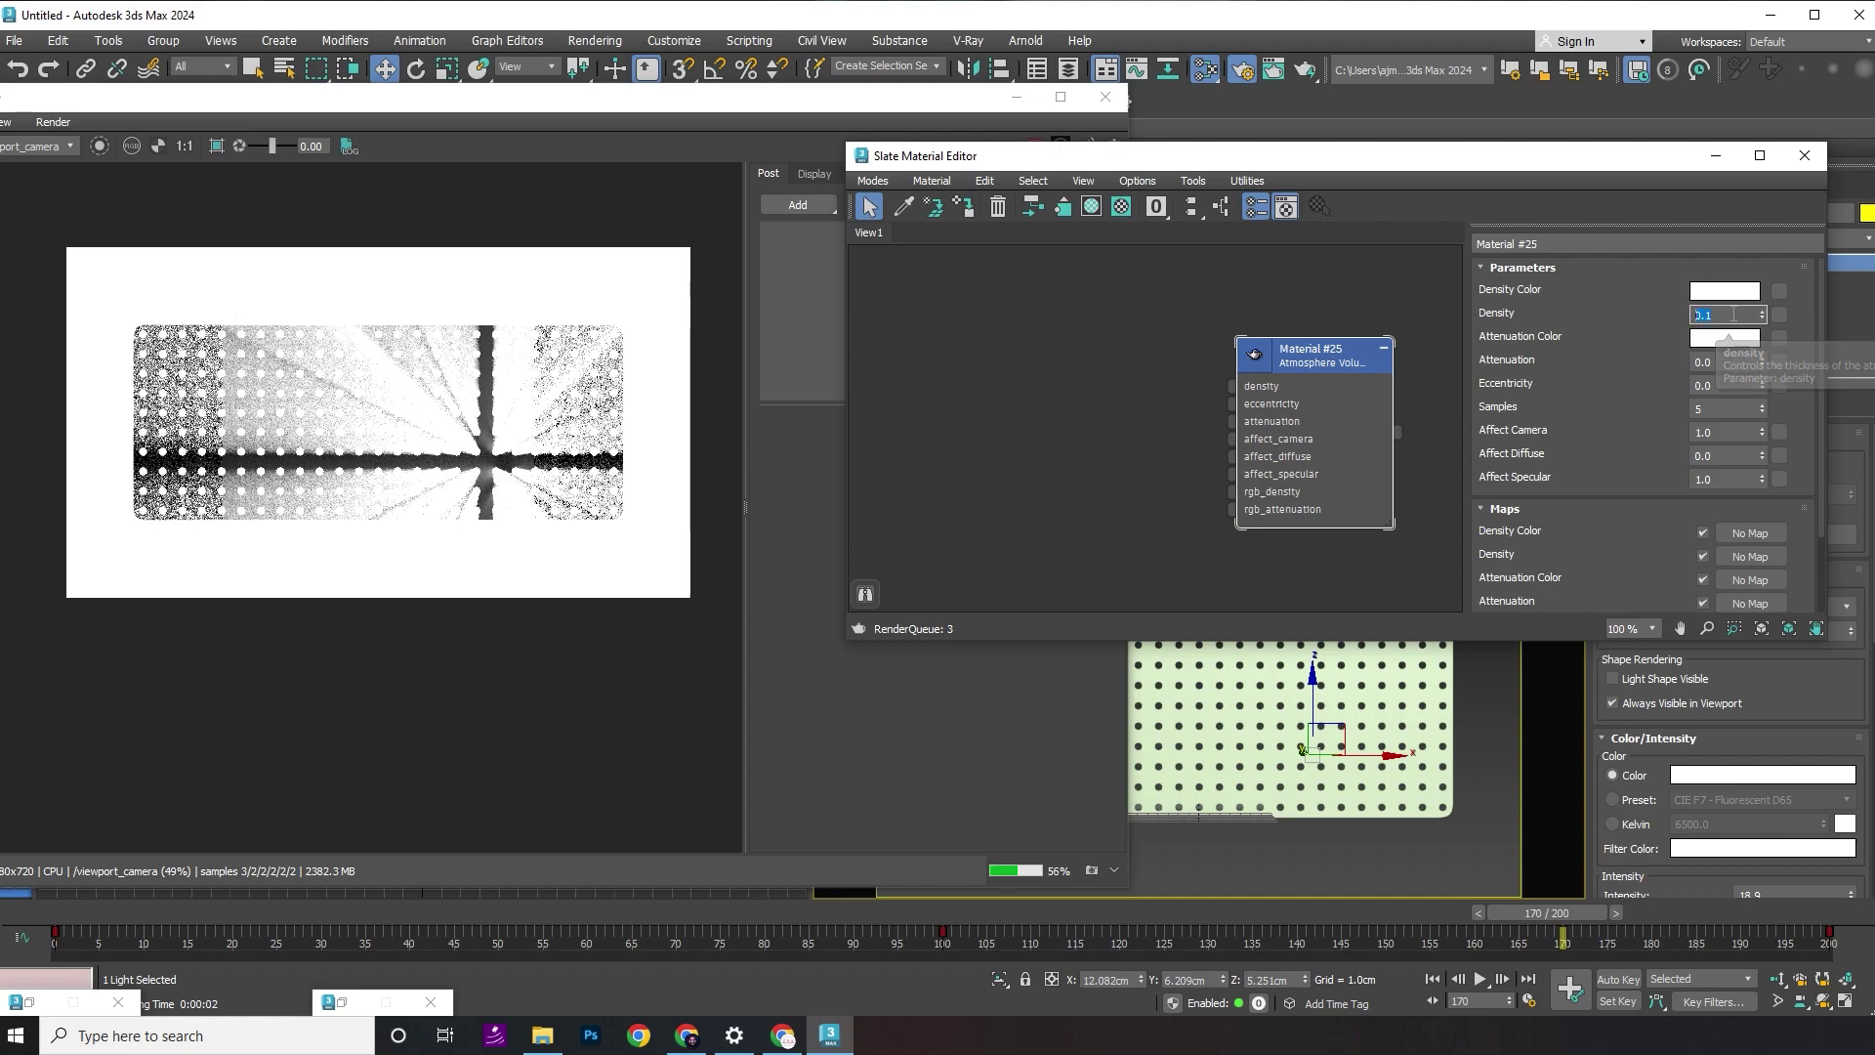
{"action": "type", "text": "0"}
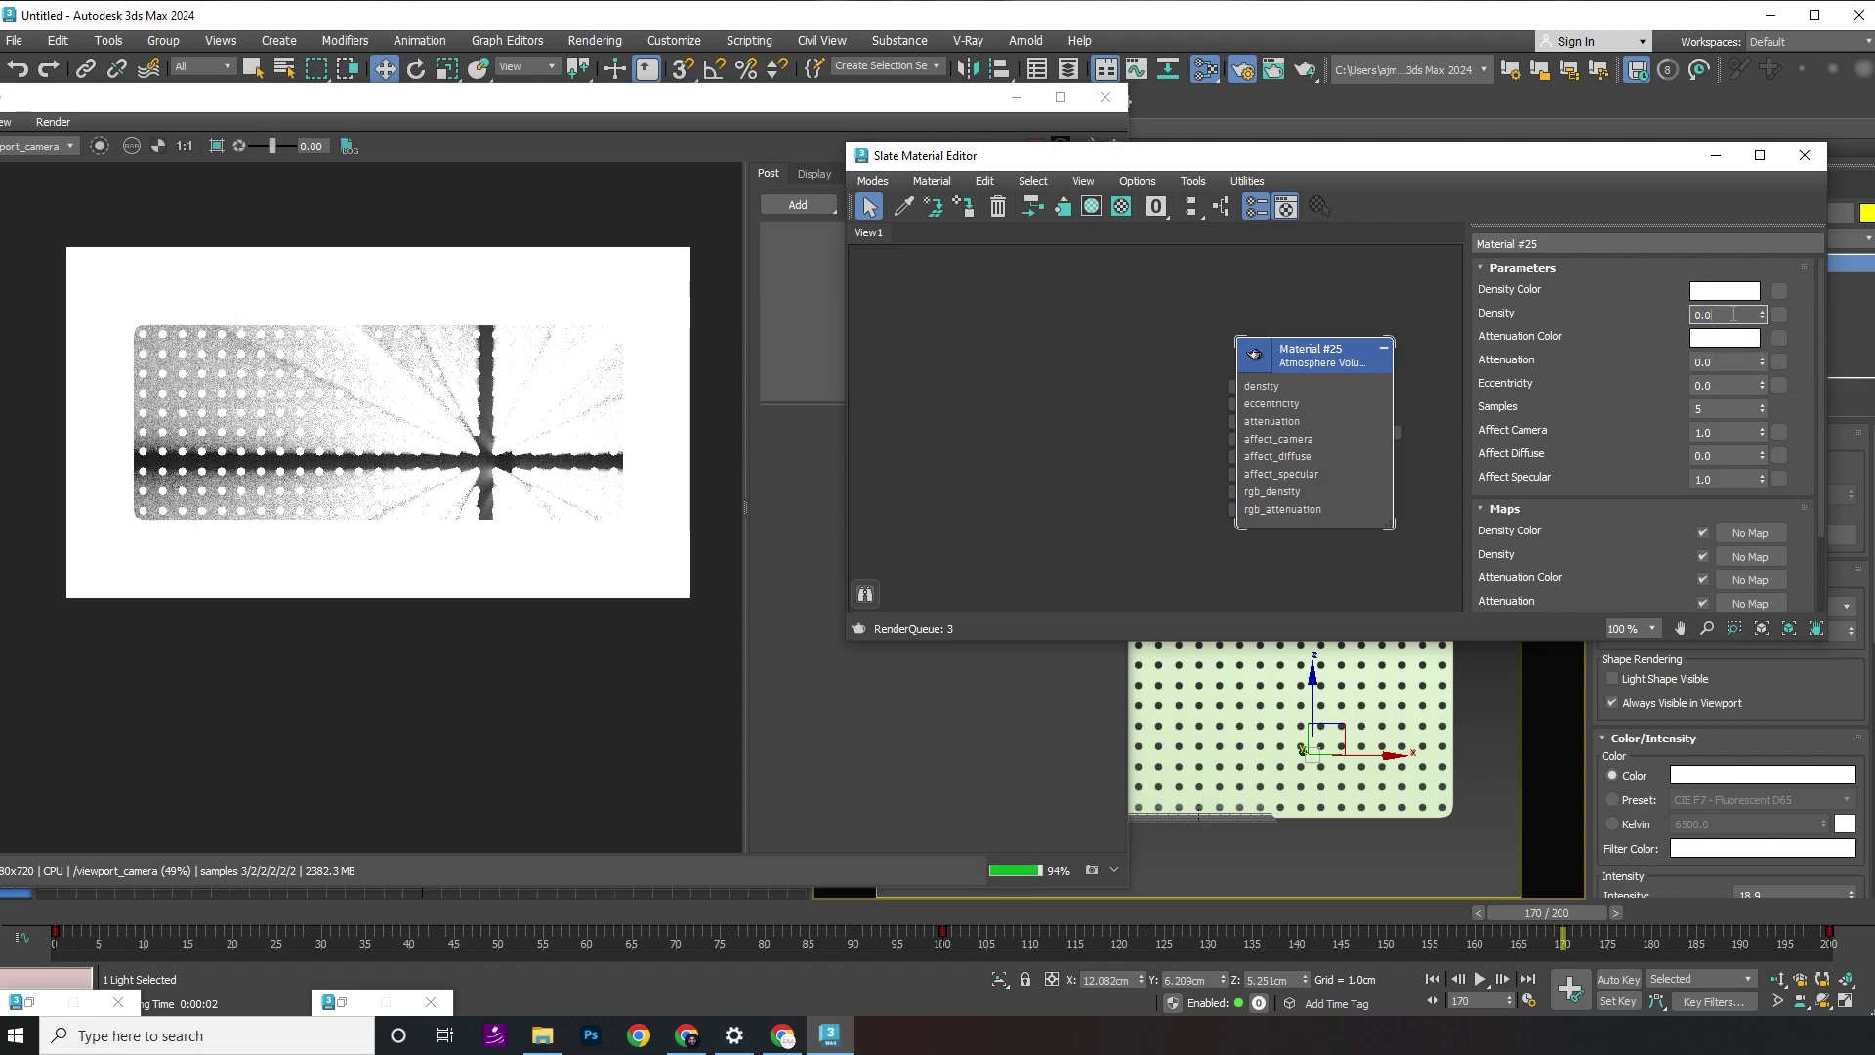
{"action": "type", "text": "1"}
{"action": "key", "text": "Return"}
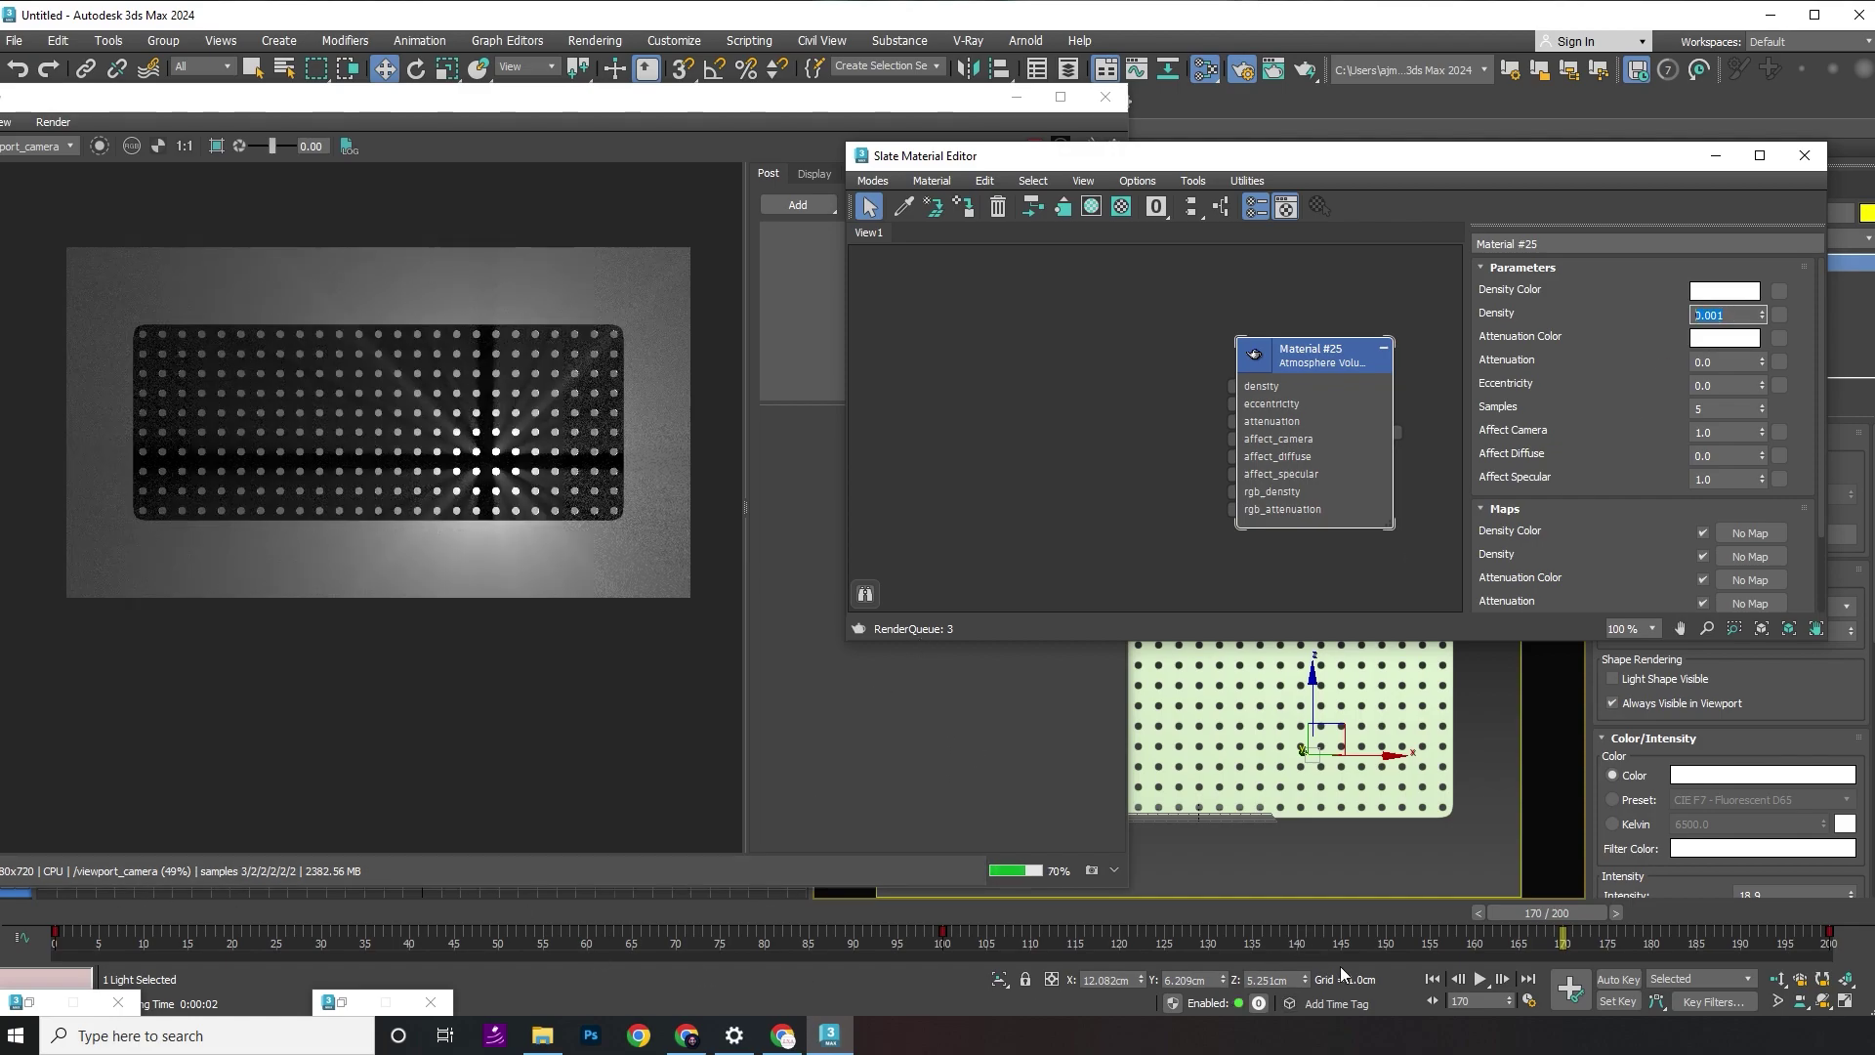
{"action": "left_click_drag", "start_coordinate": [1546, 912], "coordinate": [931, 900]}
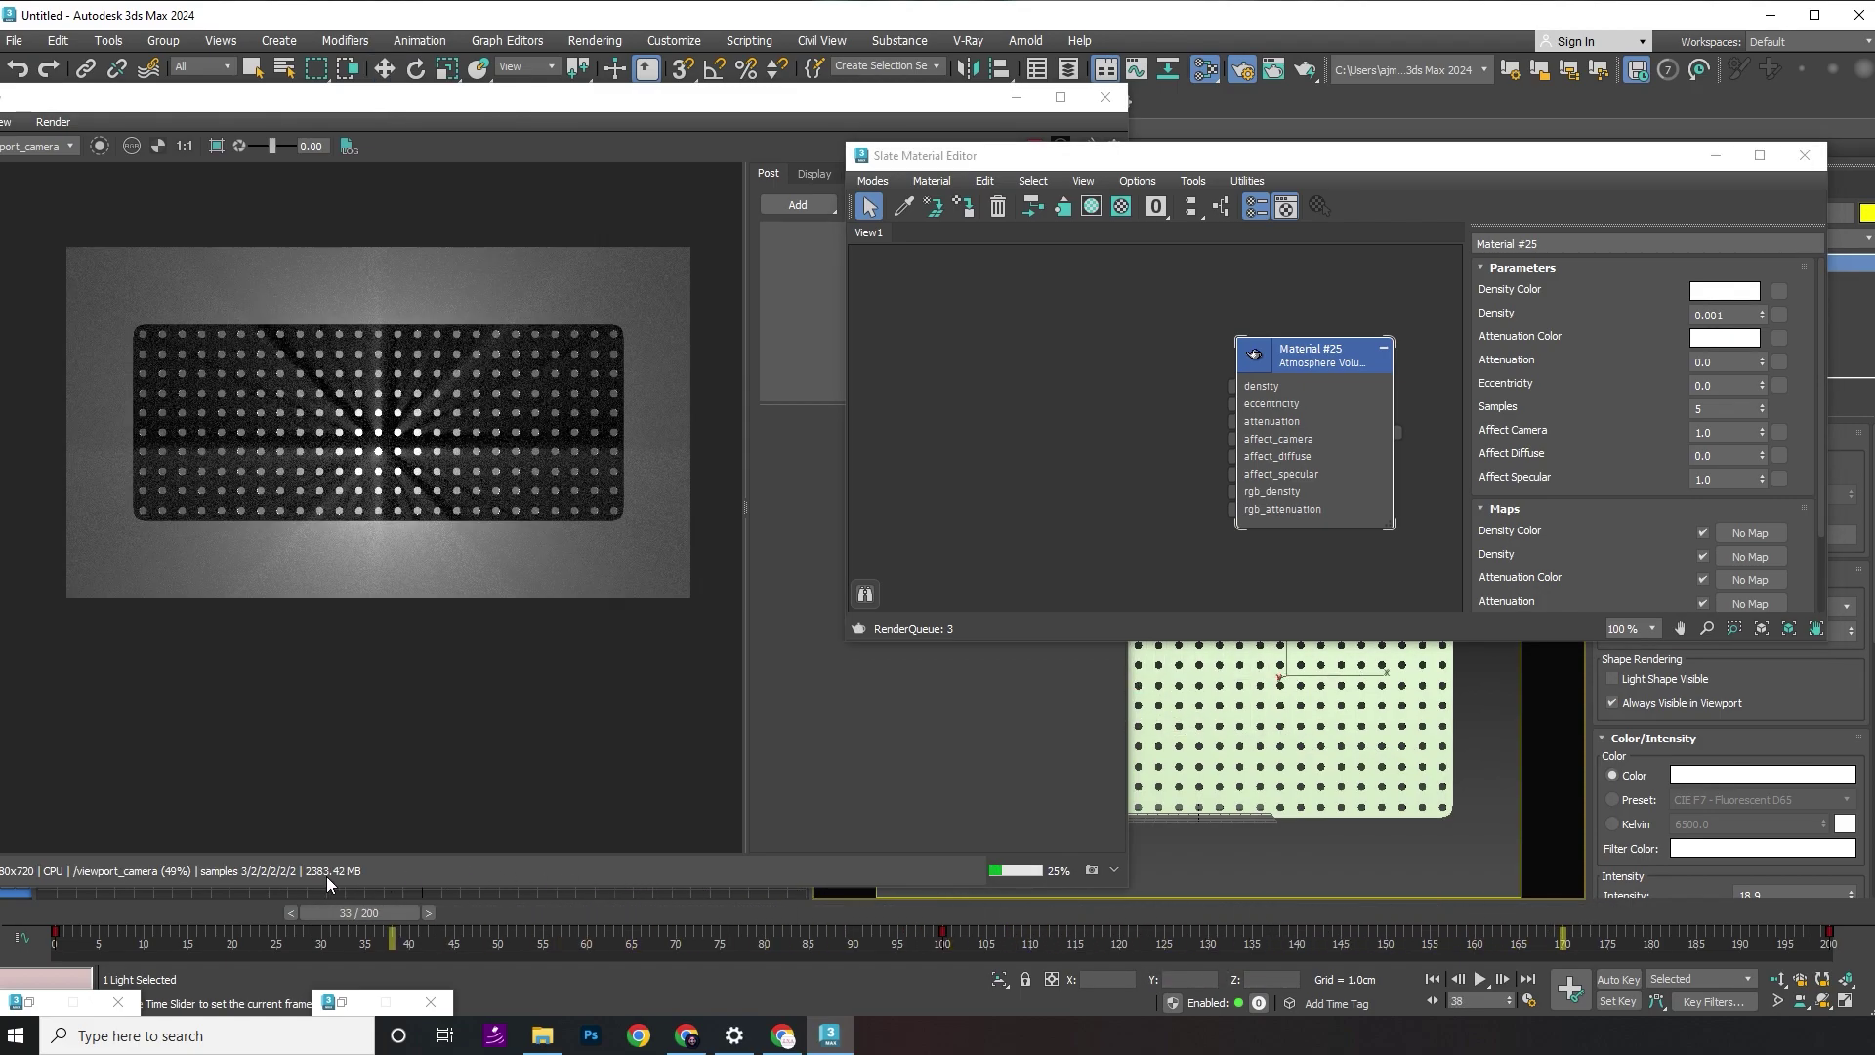
{"action": "left_click_drag", "start_coordinate": [327, 877], "coordinate": [626, 937]}
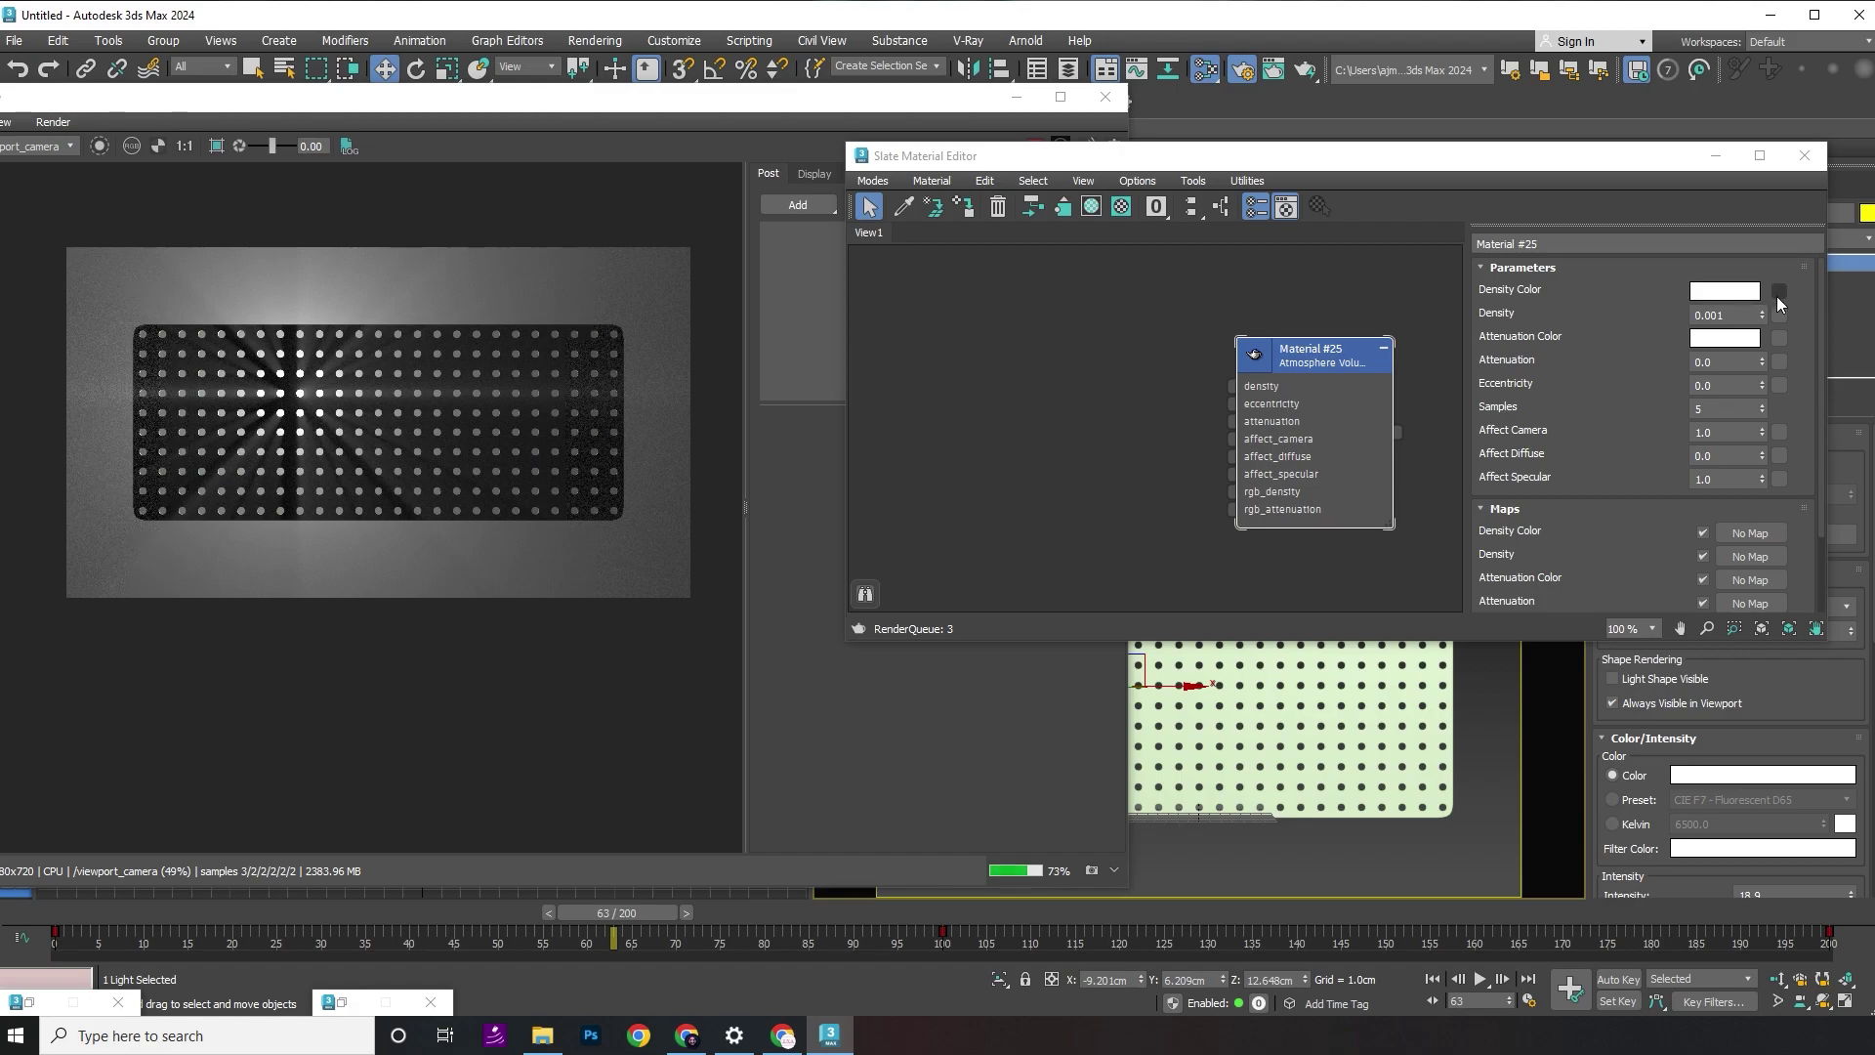
- Darken the atmosphere volume's density color from white to a medium-dark grey and accept it
{"action": "left_click", "coordinate": [1725, 291]}
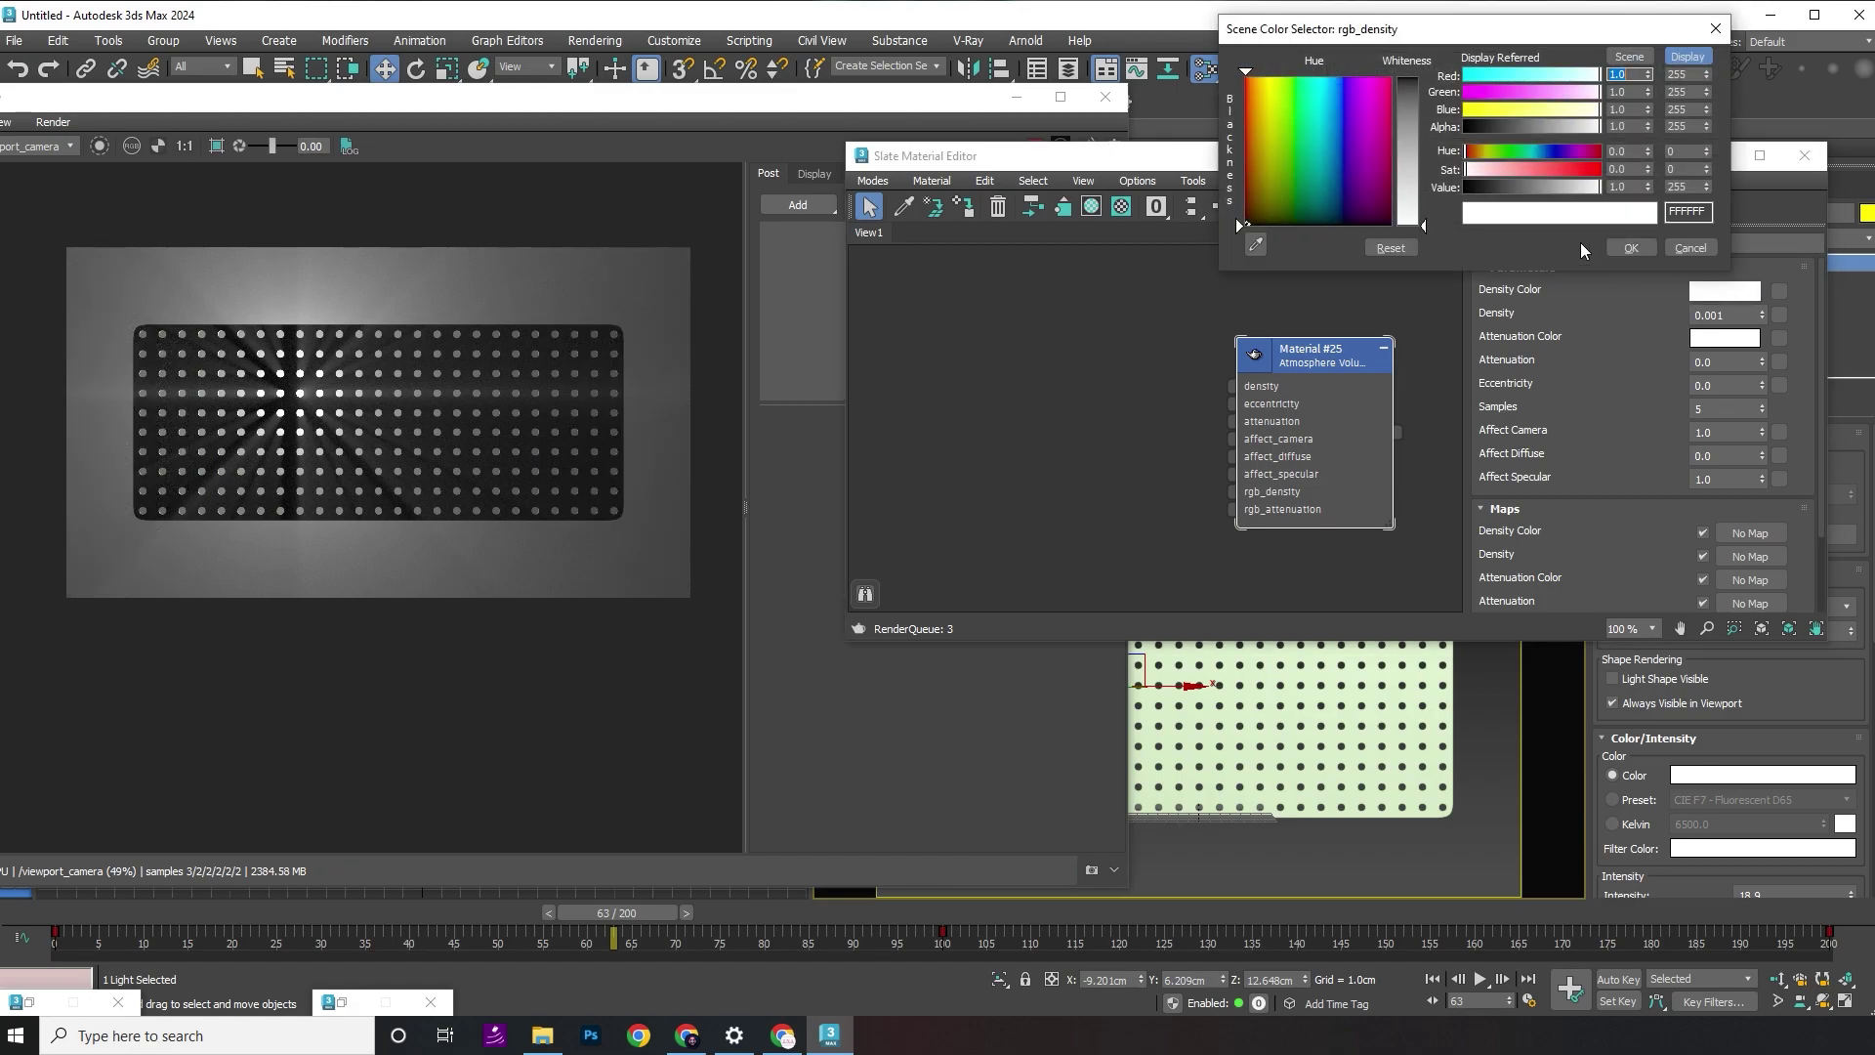
{"action": "left_click", "coordinate": [1421, 130]}
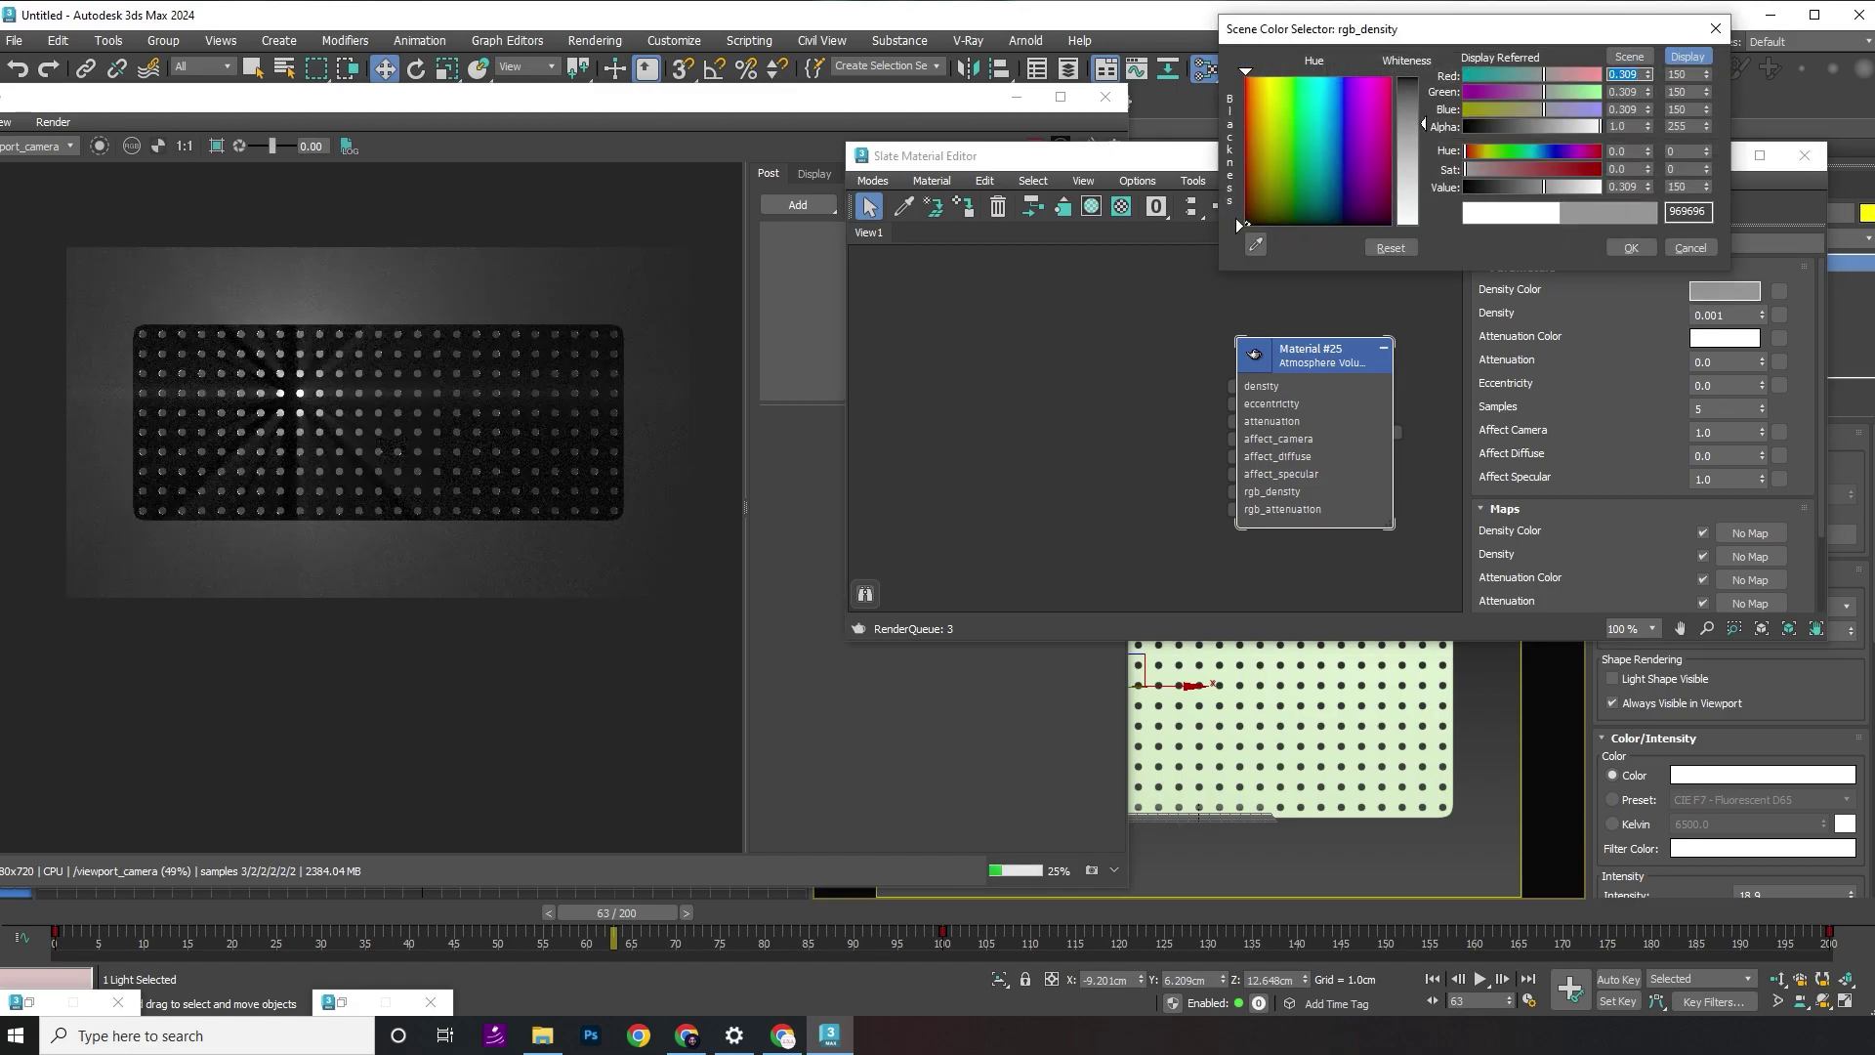
{"action": "mouse_move", "coordinate": [1417, 128]}
{"action": "left_mouse_down"}
{"action": "mouse_move", "coordinate": [1404, 94]}
{"action": "mouse_move", "coordinate": [1424, 90]}
{"action": "left_mouse_up"}
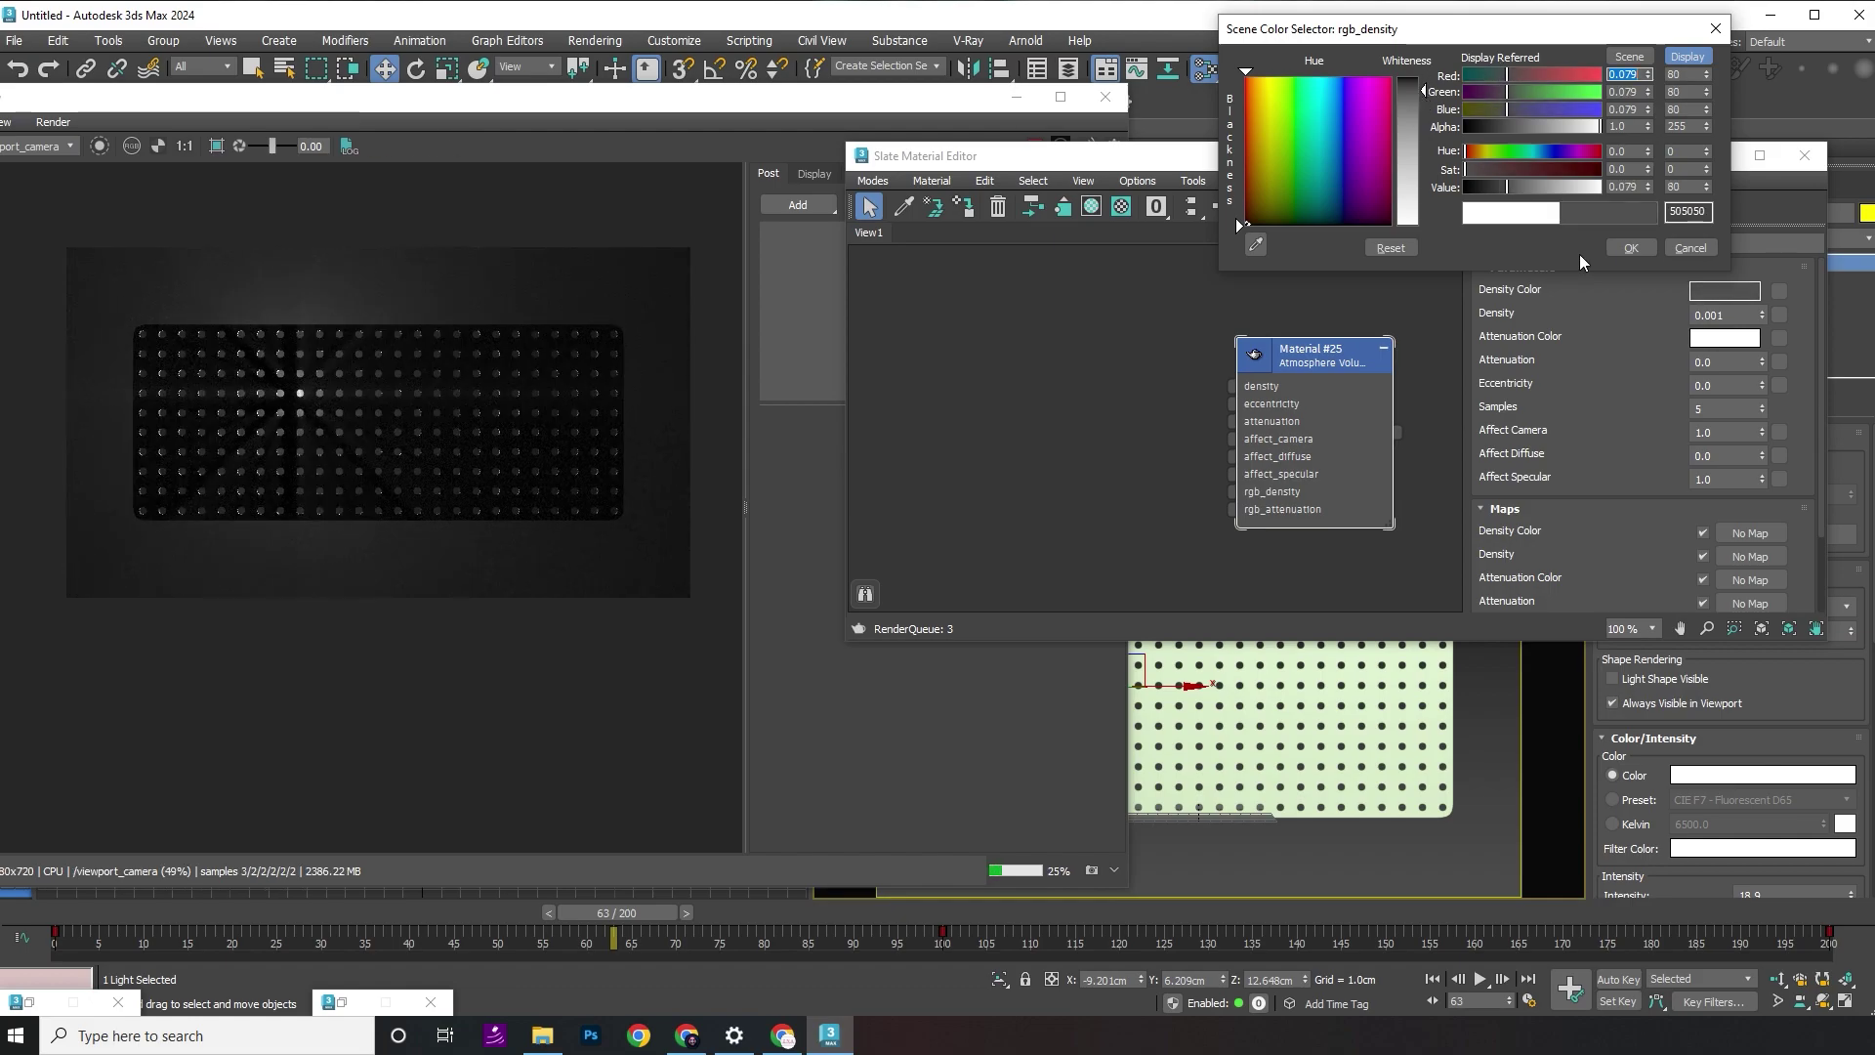
{"action": "left_click", "coordinate": [1417, 117]}
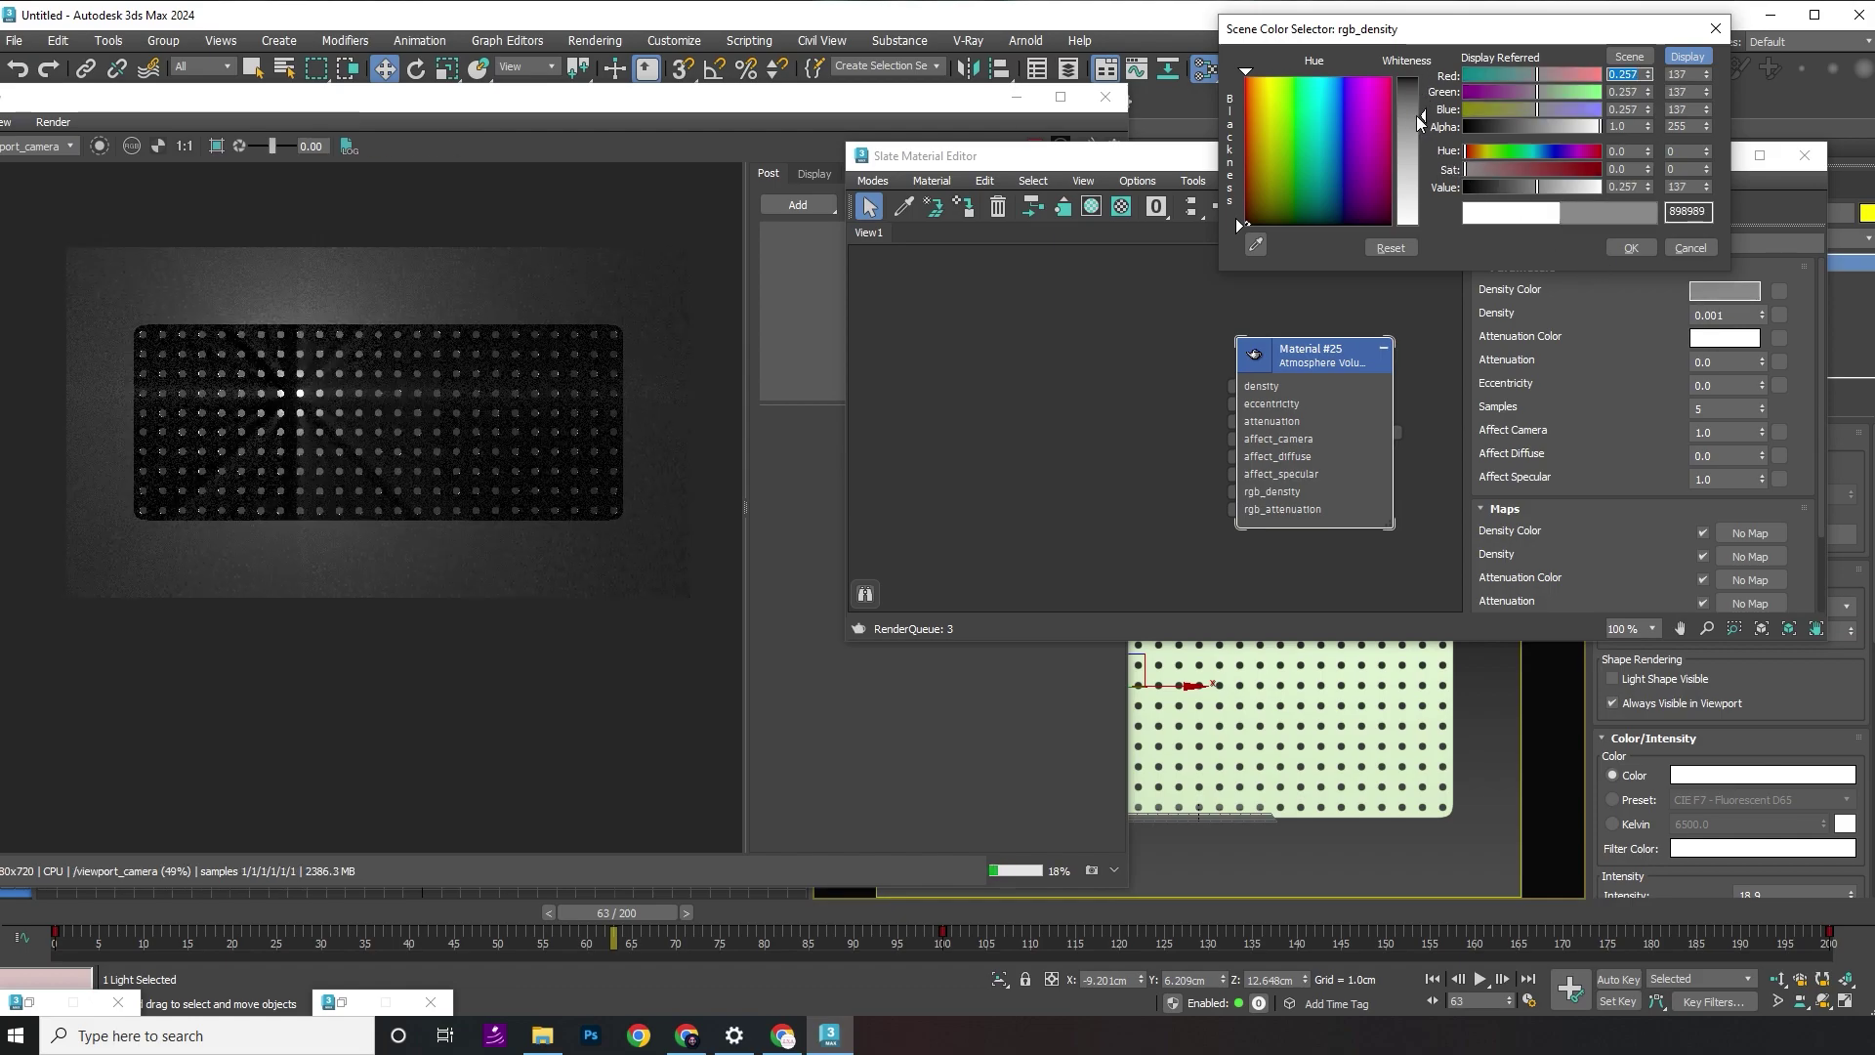
{"action": "left_click_drag", "start_coordinate": [1418, 117], "coordinate": [1418, 101]}
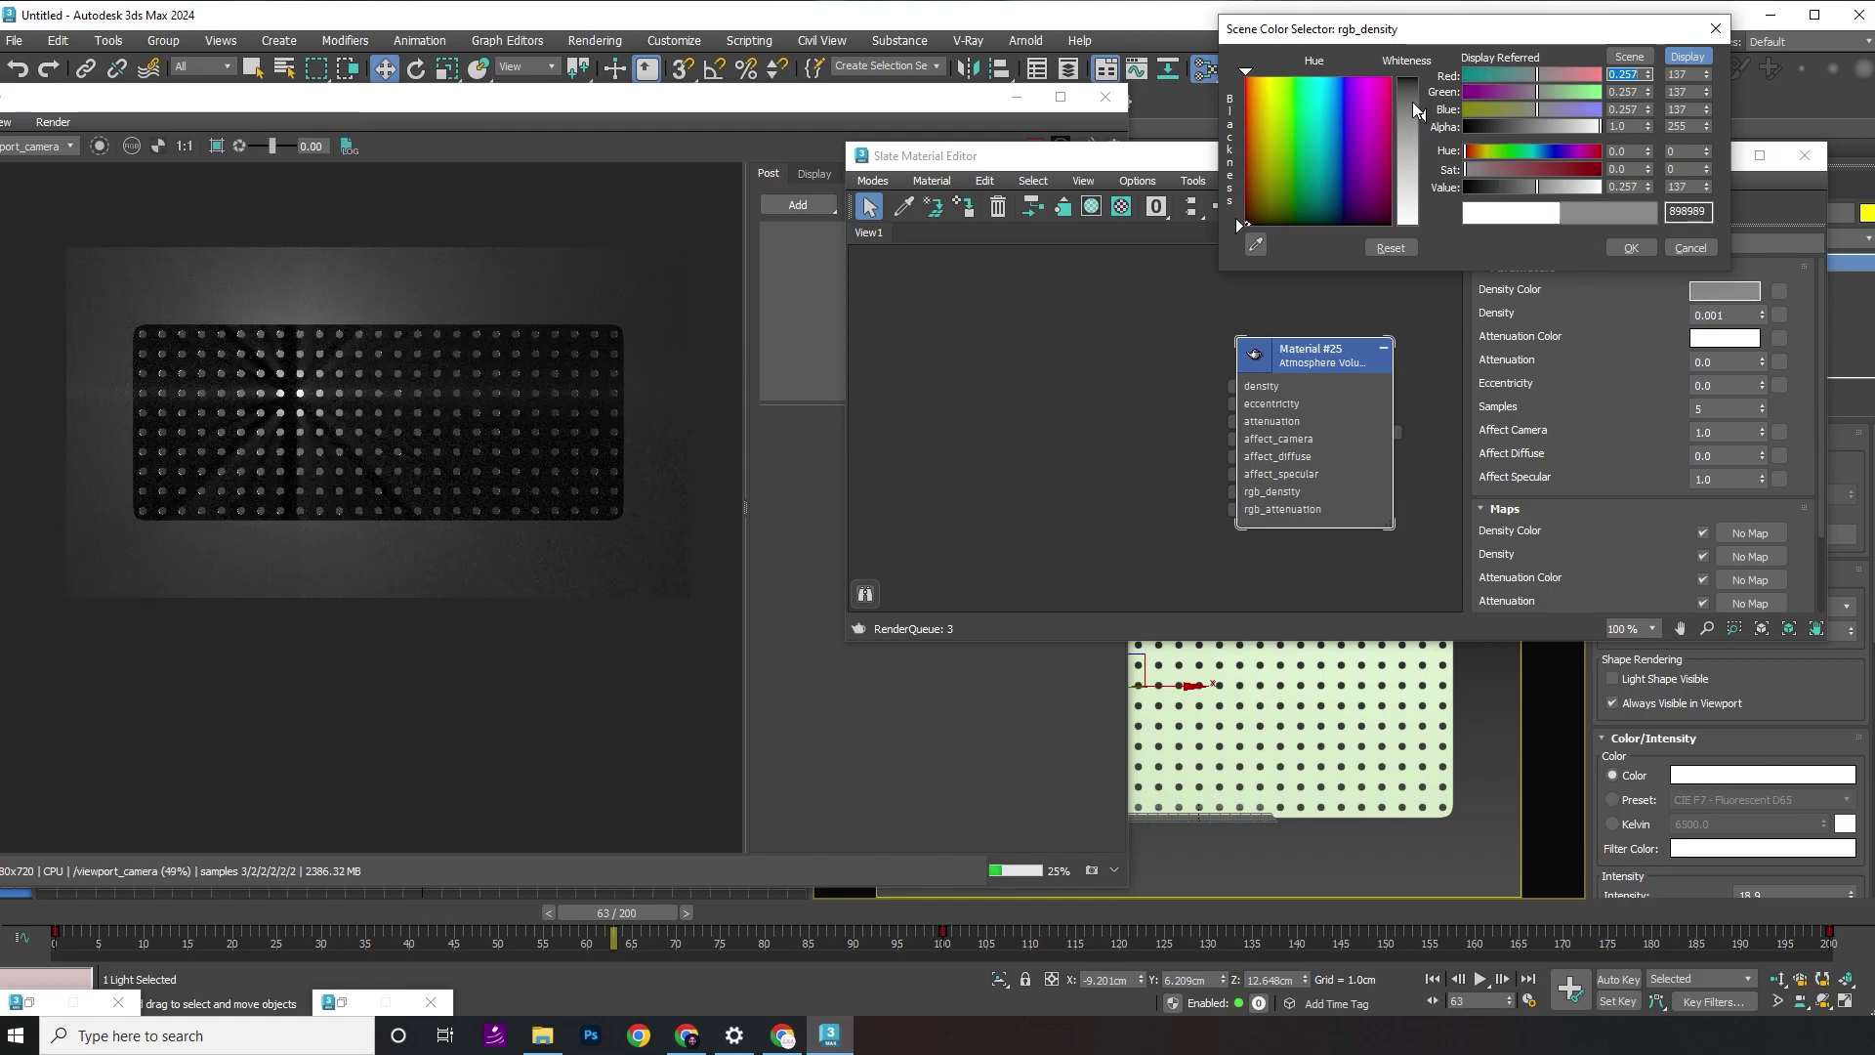
{"action": "left_click", "coordinate": [1630, 248]}
- Lower the Arnold light's exposure to 4.3
{"action": "left_click", "coordinate": [1681, 737]}
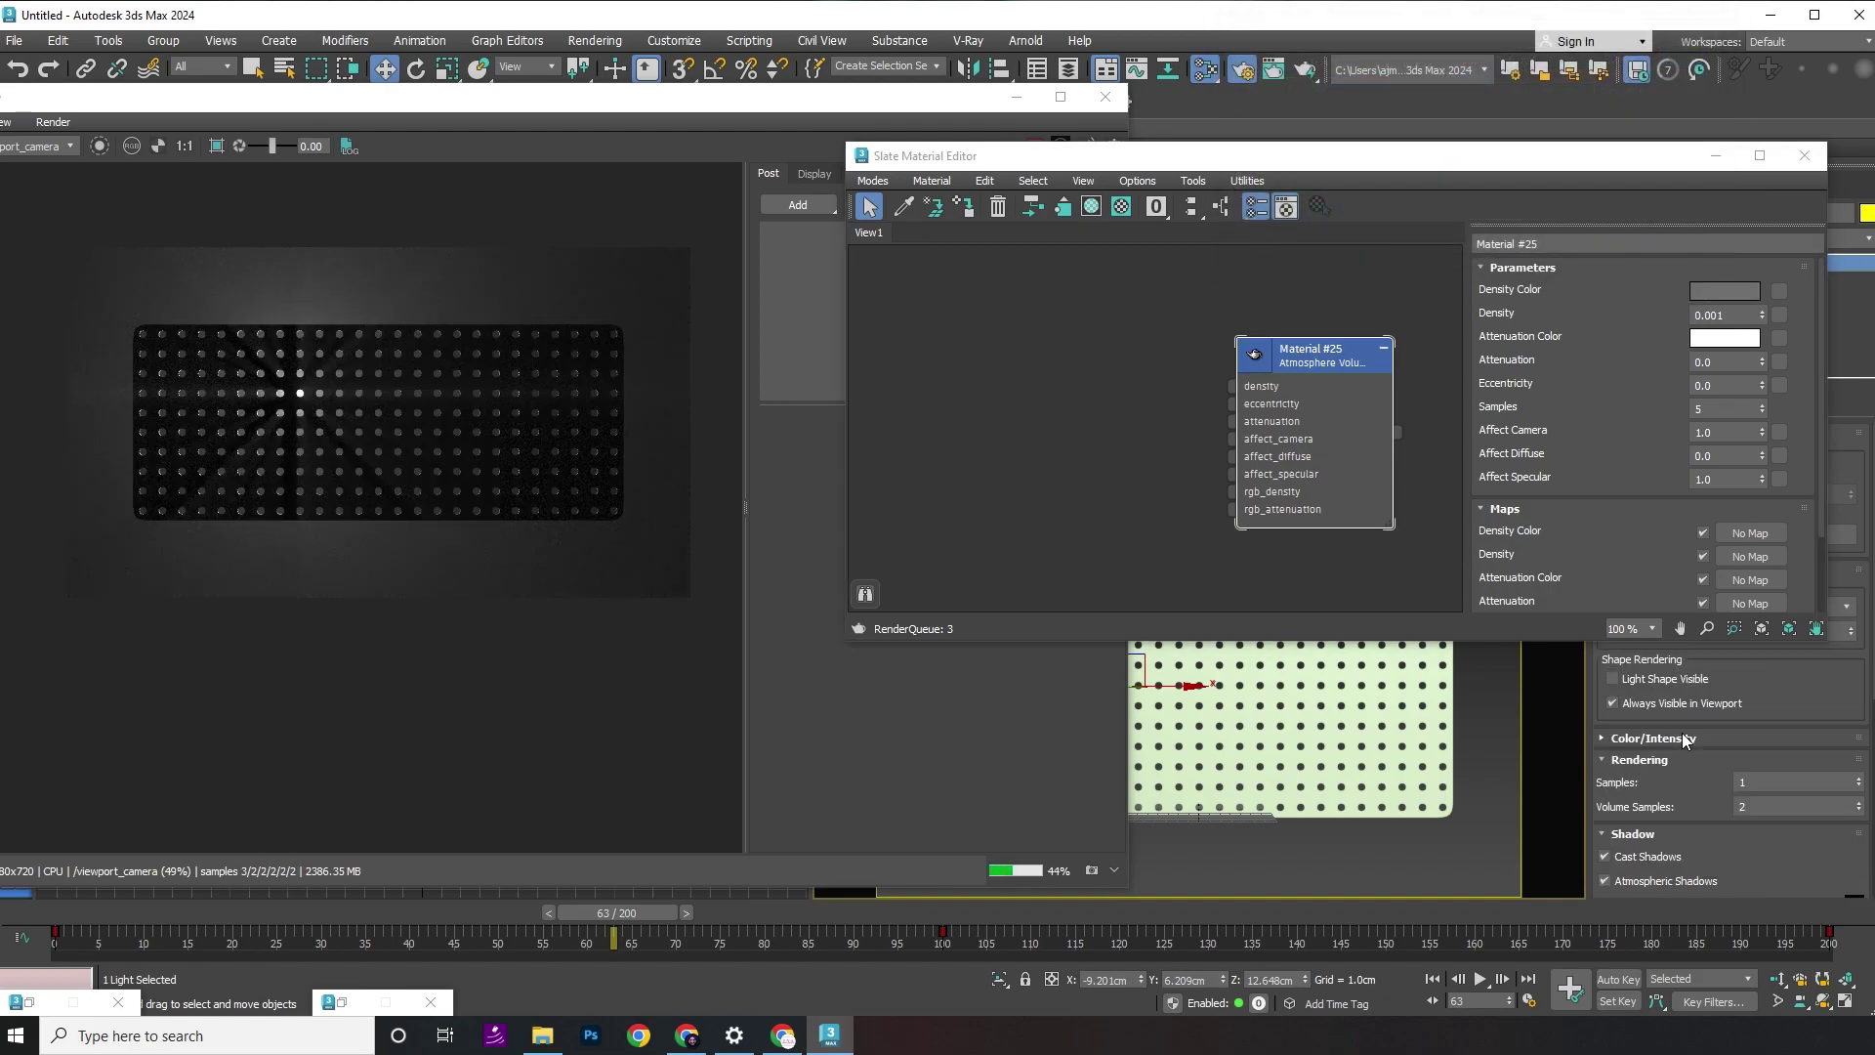
{"action": "left_click", "coordinate": [1682, 737]}
{"action": "scroll", "coordinate": [1728, 742], "scroll_direction": "down", "scroll_amount": 3}
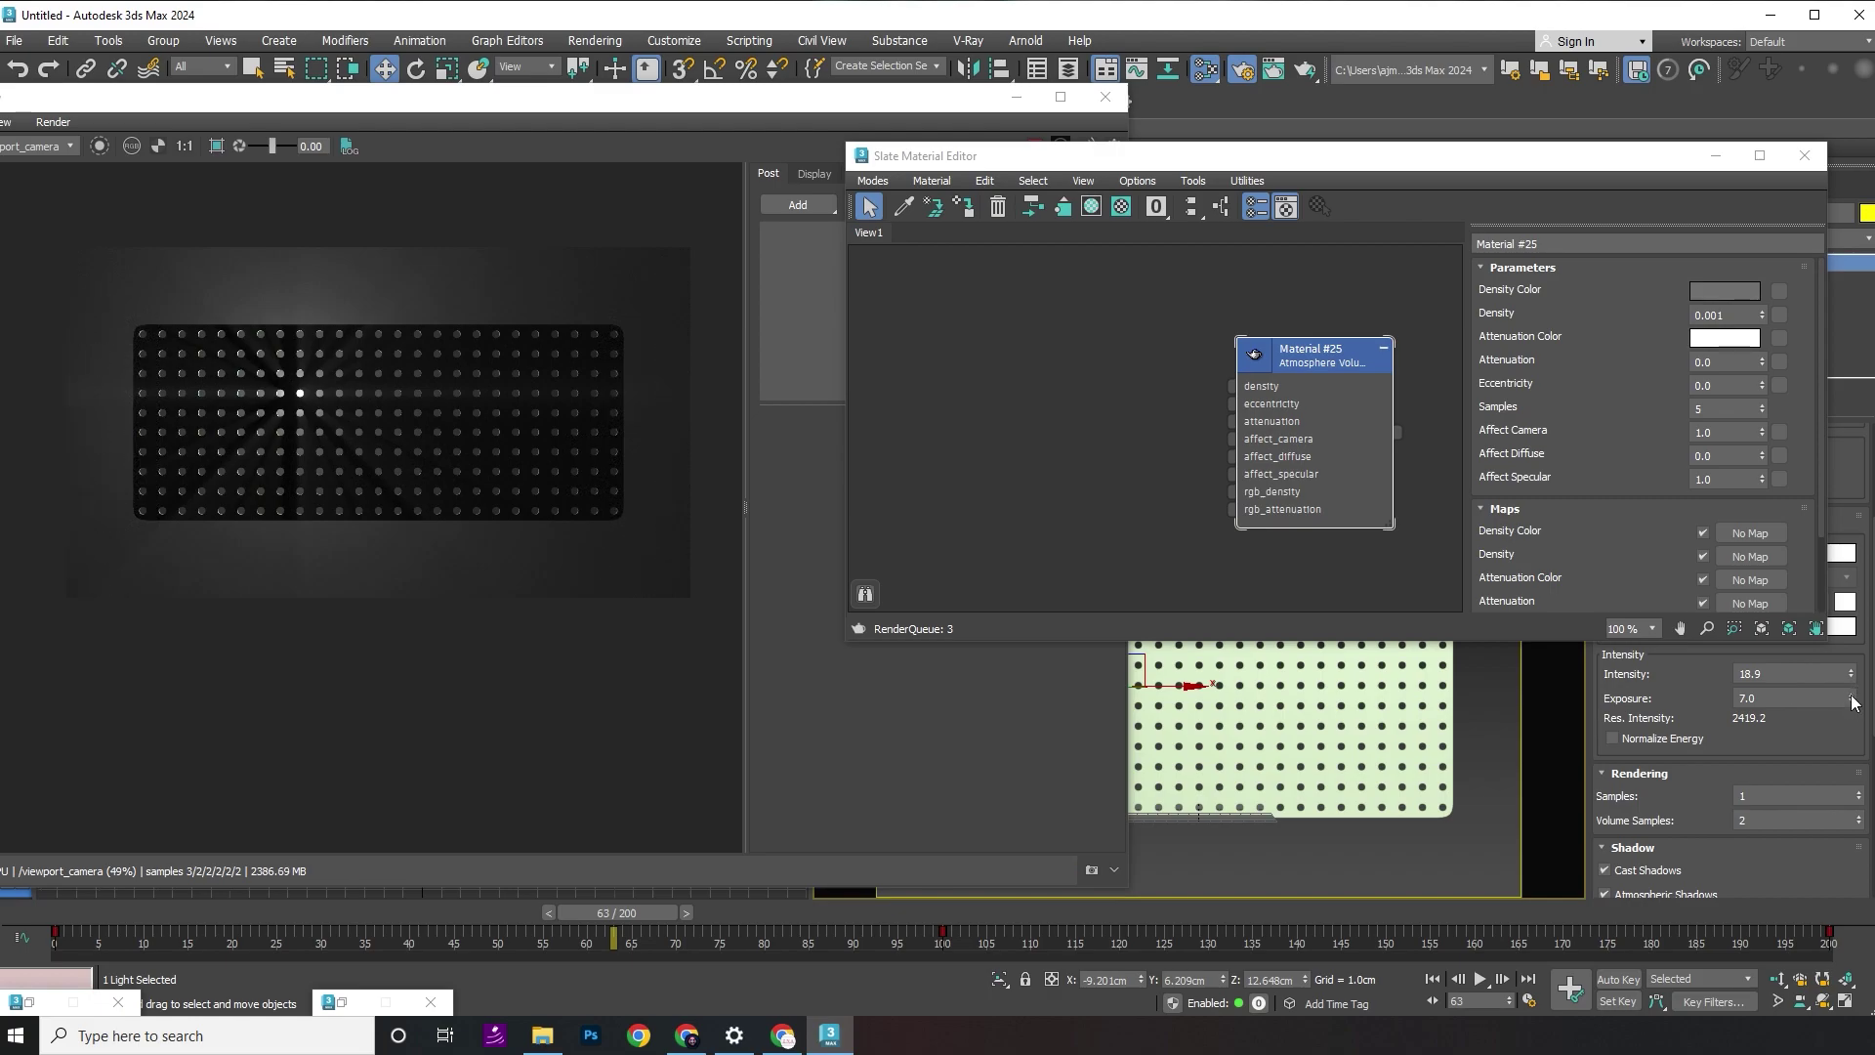
{"action": "left_click_drag", "start_coordinate": [1853, 701], "coordinate": [1853, 727]}
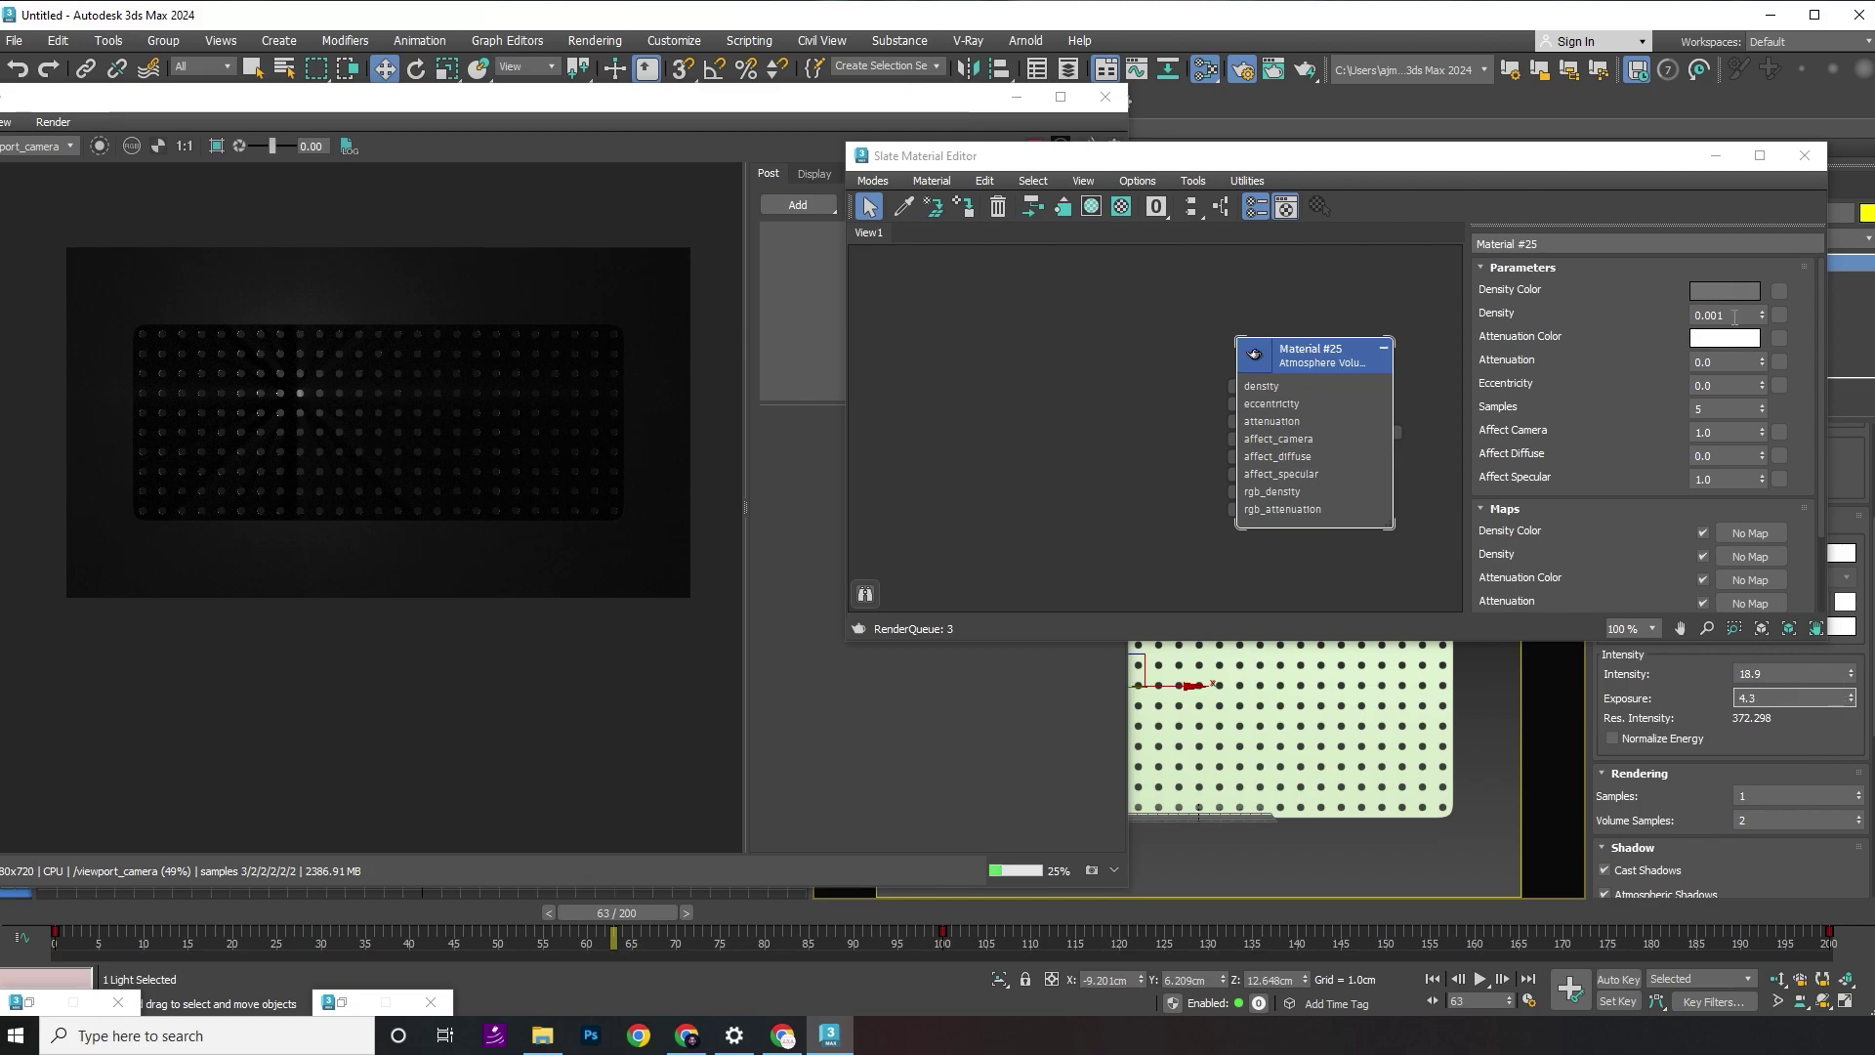
- Set the atmosphere volume's density to 0.004 and play the animation in the render preview, stopping at frame 58
{"action": "left_click", "coordinate": [1761, 312]}
{"action": "left_click", "coordinate": [1760, 312]}
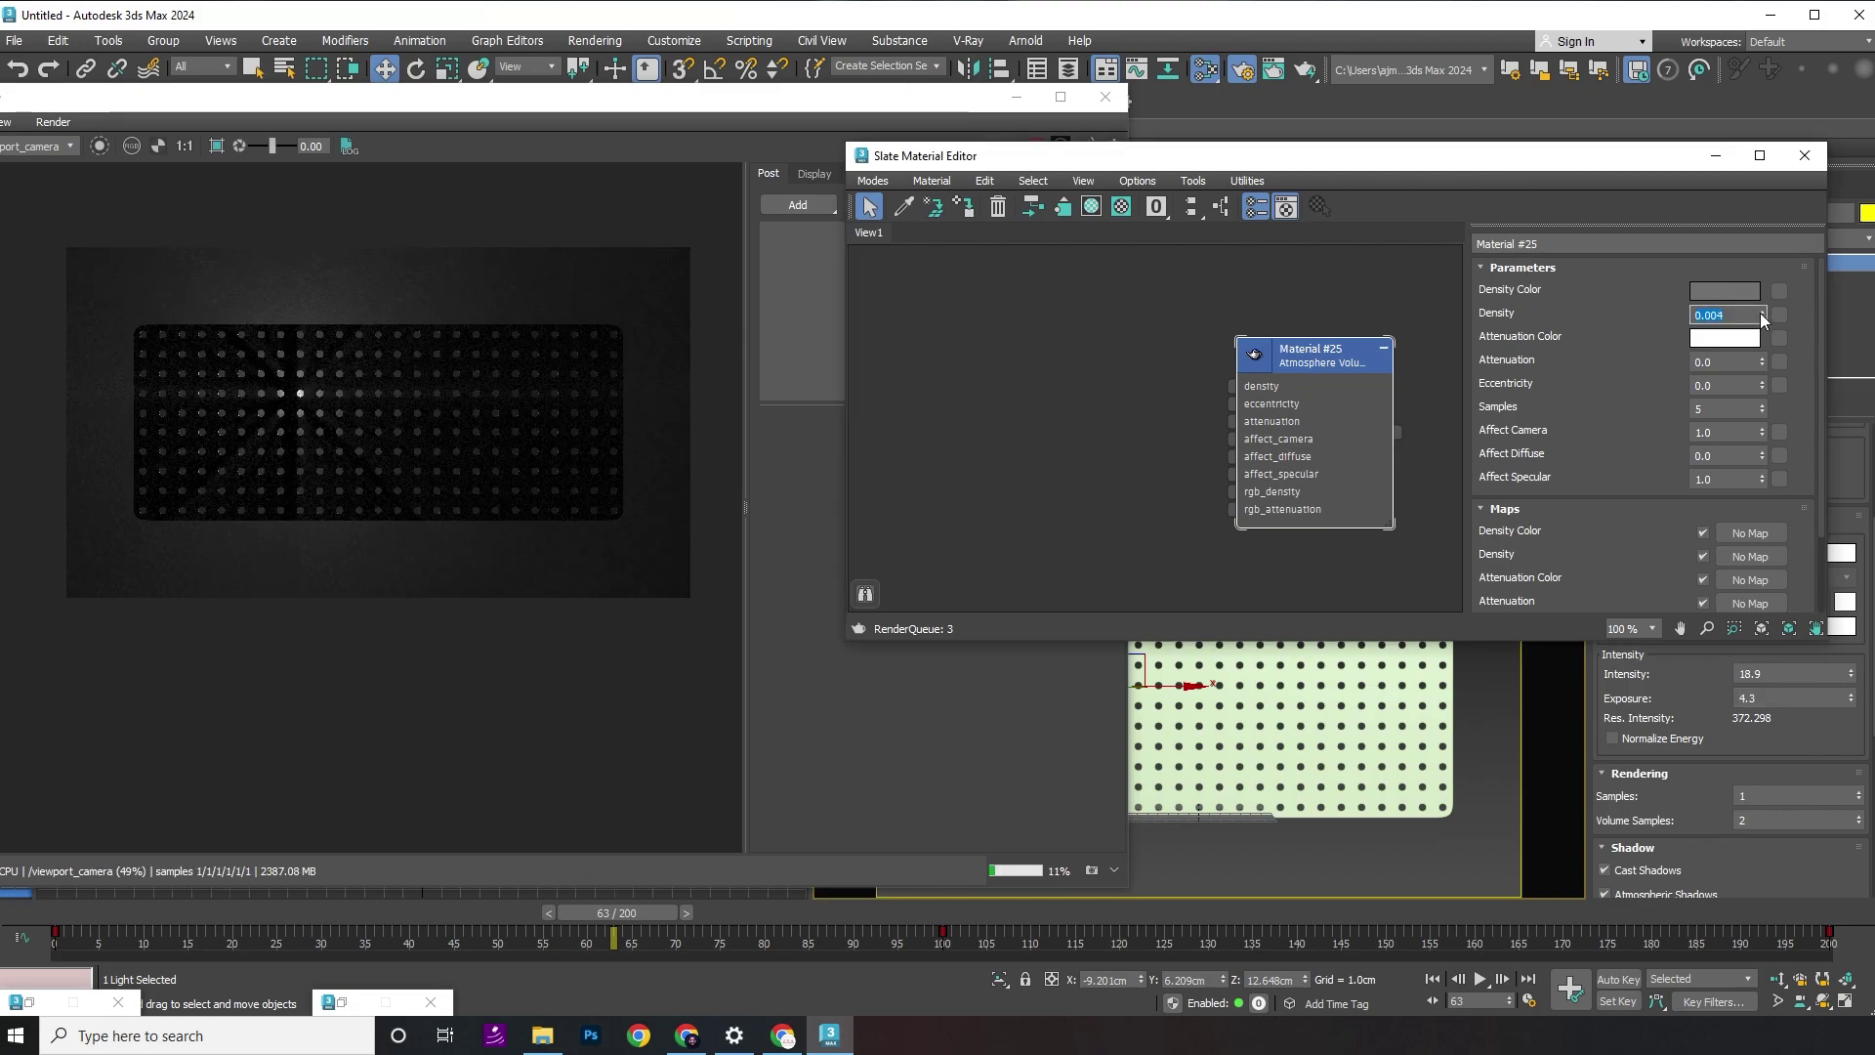
{"action": "left_click", "coordinate": [1761, 312]}
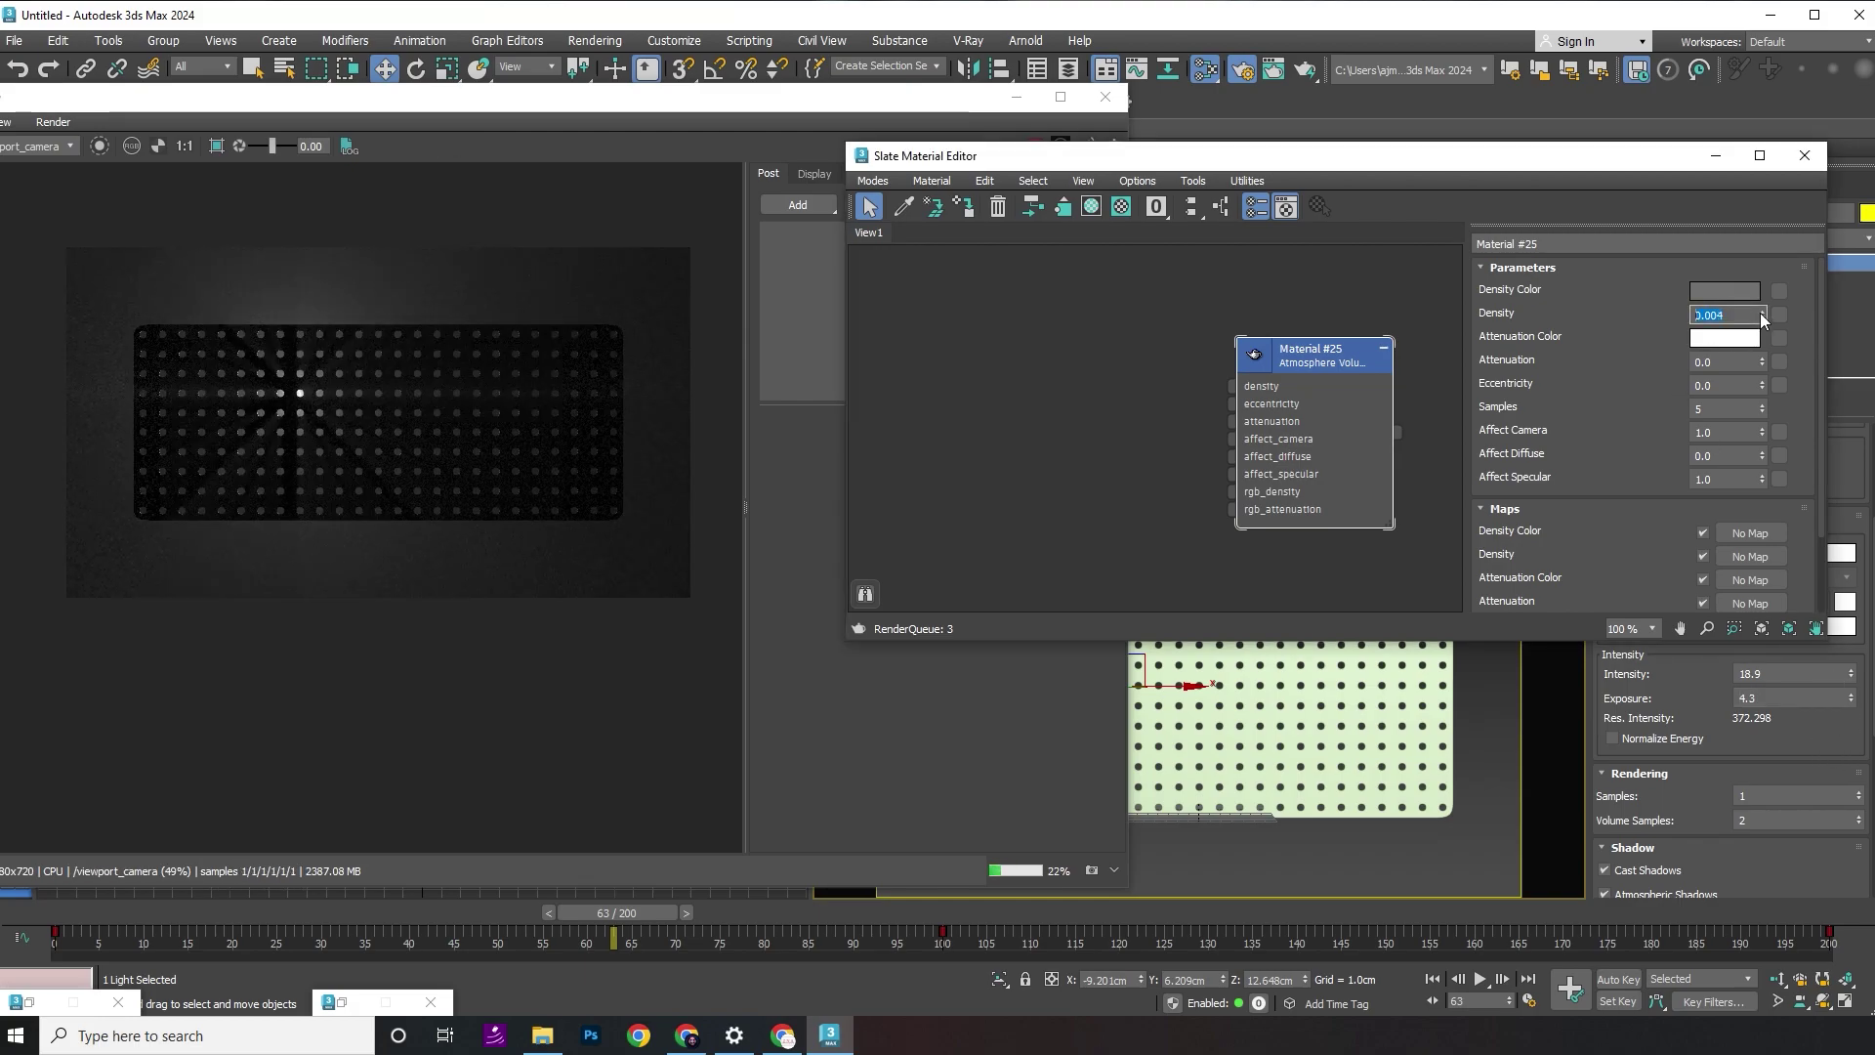
{"action": "left_click", "coordinate": [1478, 981]}
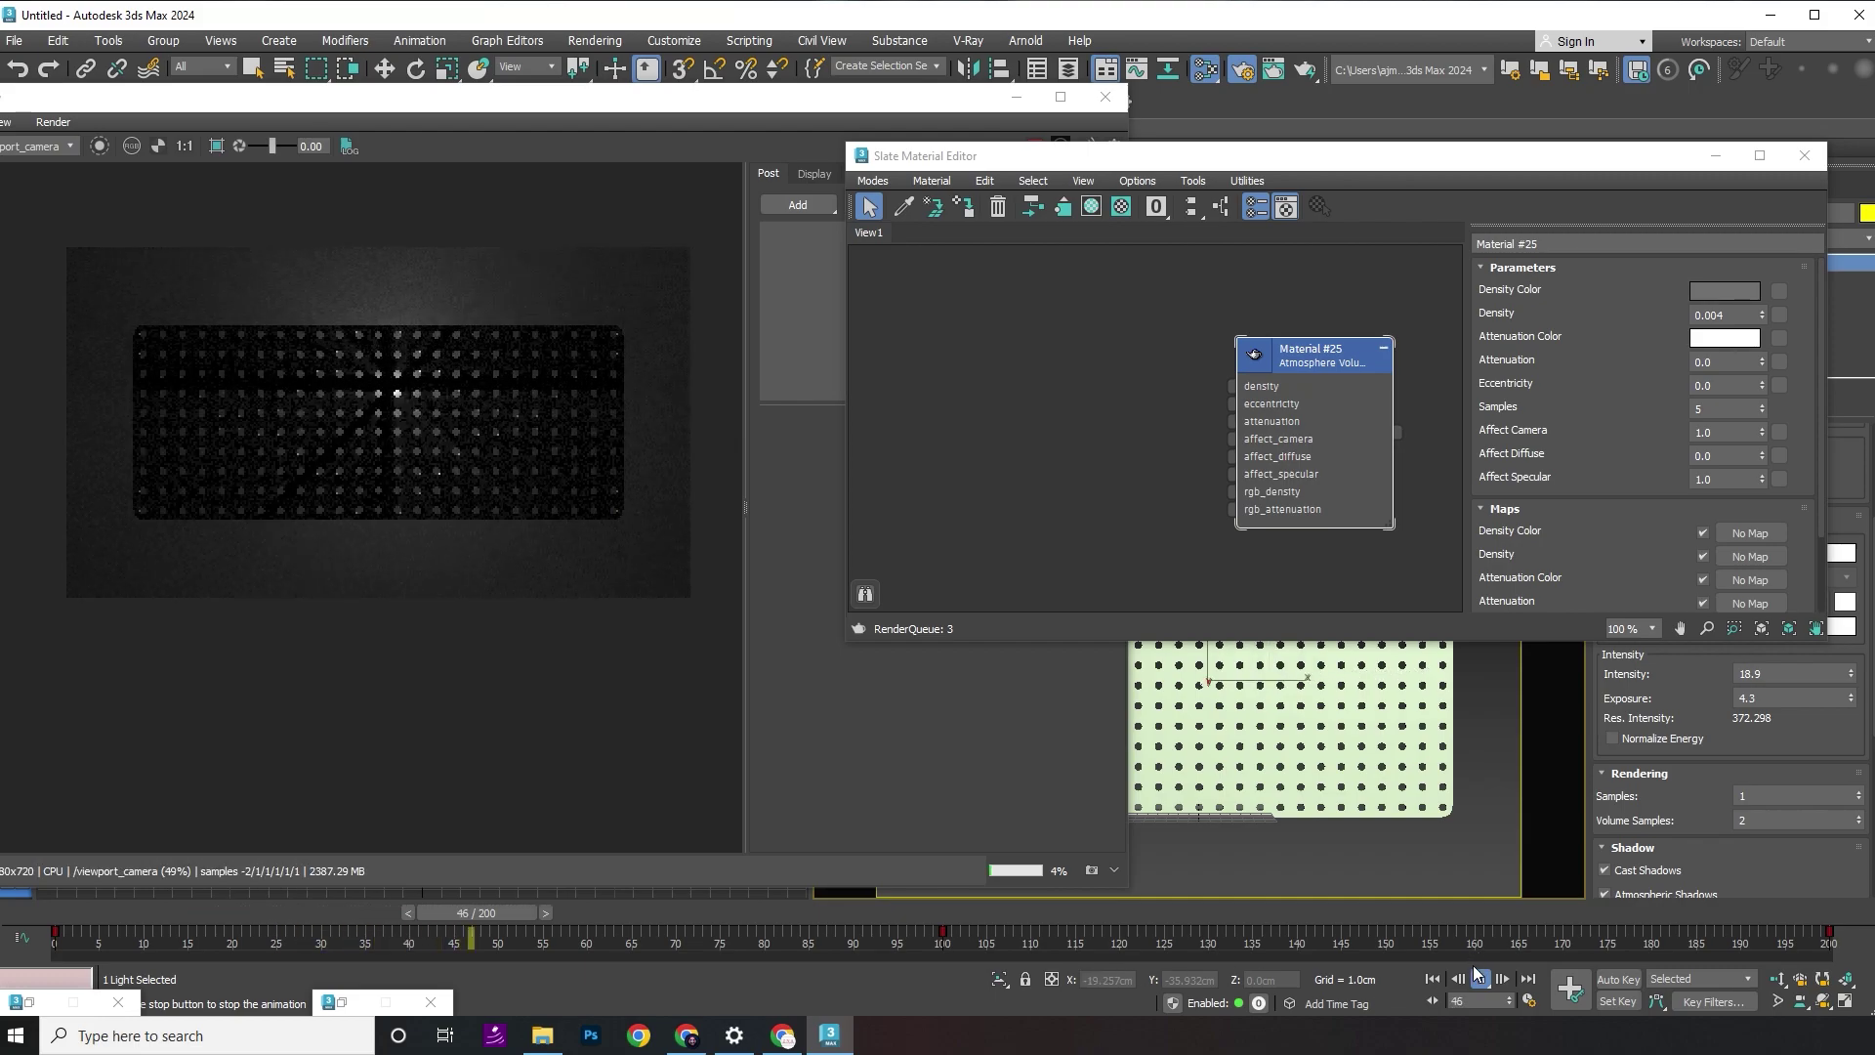
{"action": "left_click", "coordinate": [1482, 980]}
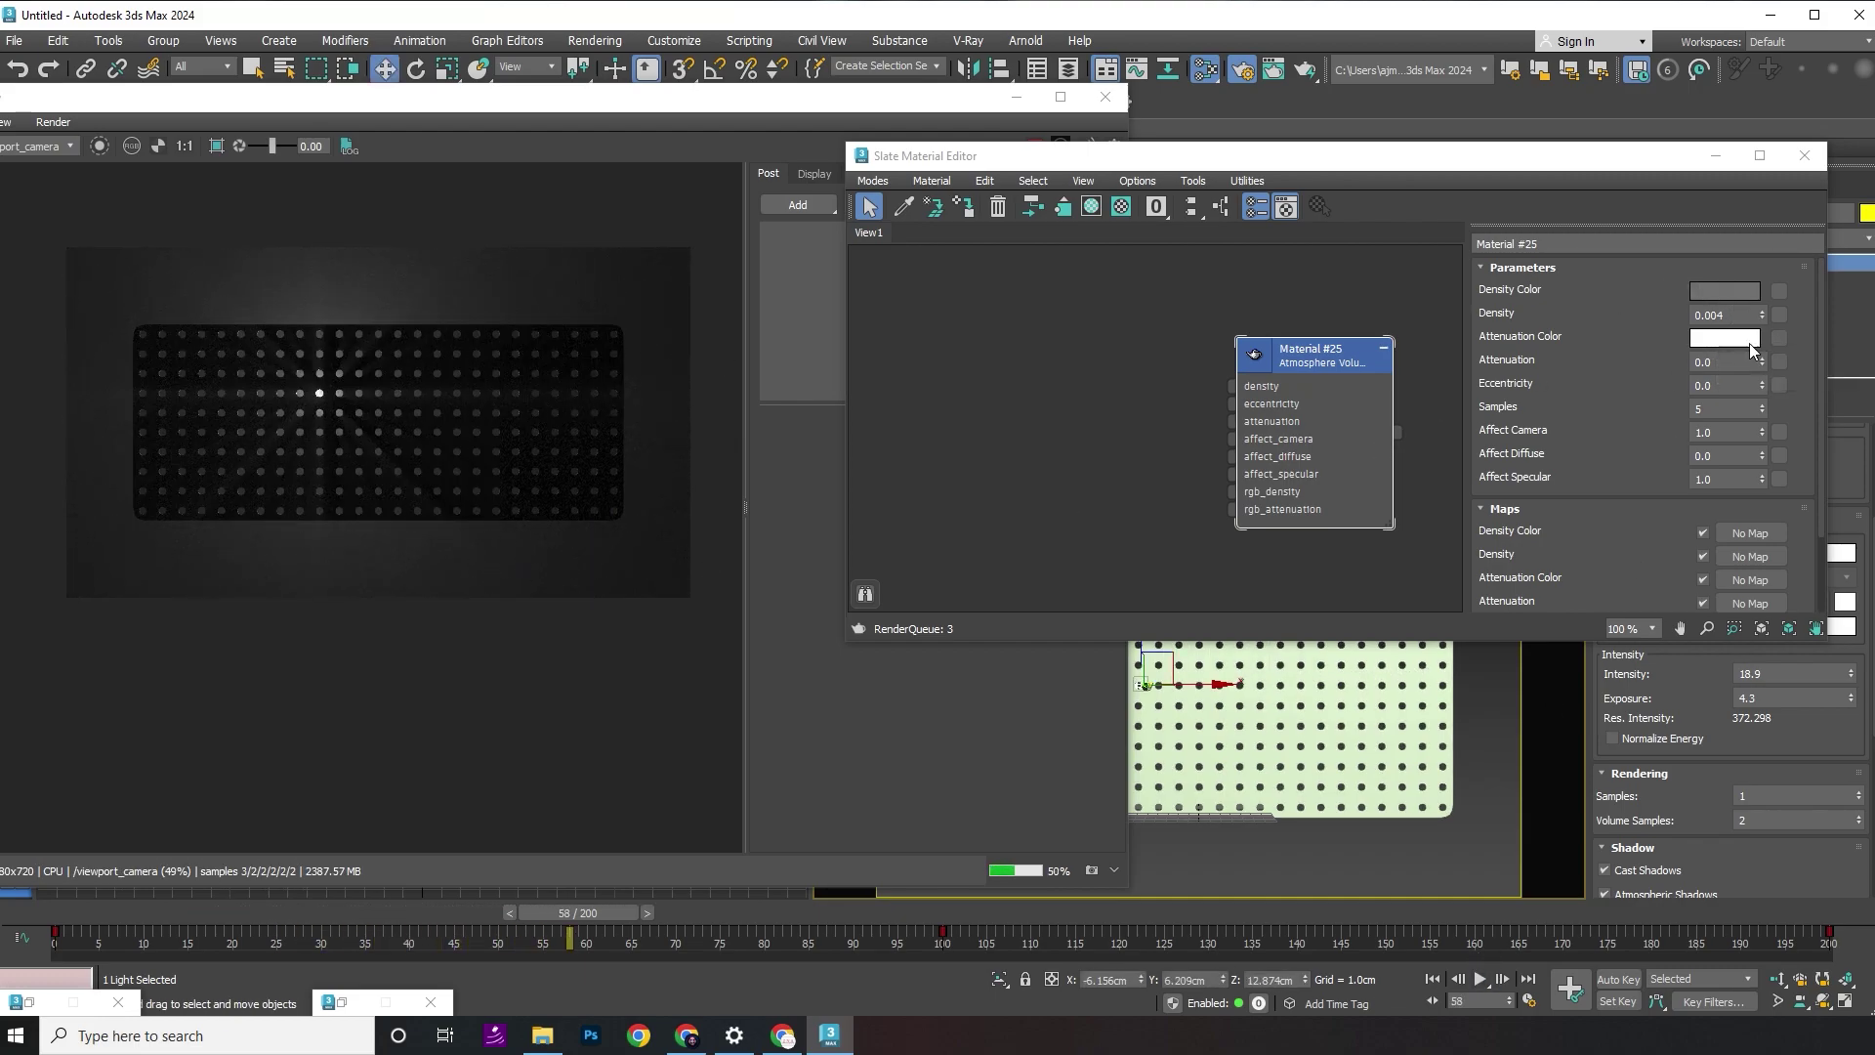
- Test several eccentricity values for the atmosphere volume, including 0.73 and 0.5, and set it to 0.85
{"action": "left_click_drag", "start_coordinate": [1760, 383], "coordinate": [1740, 293]}
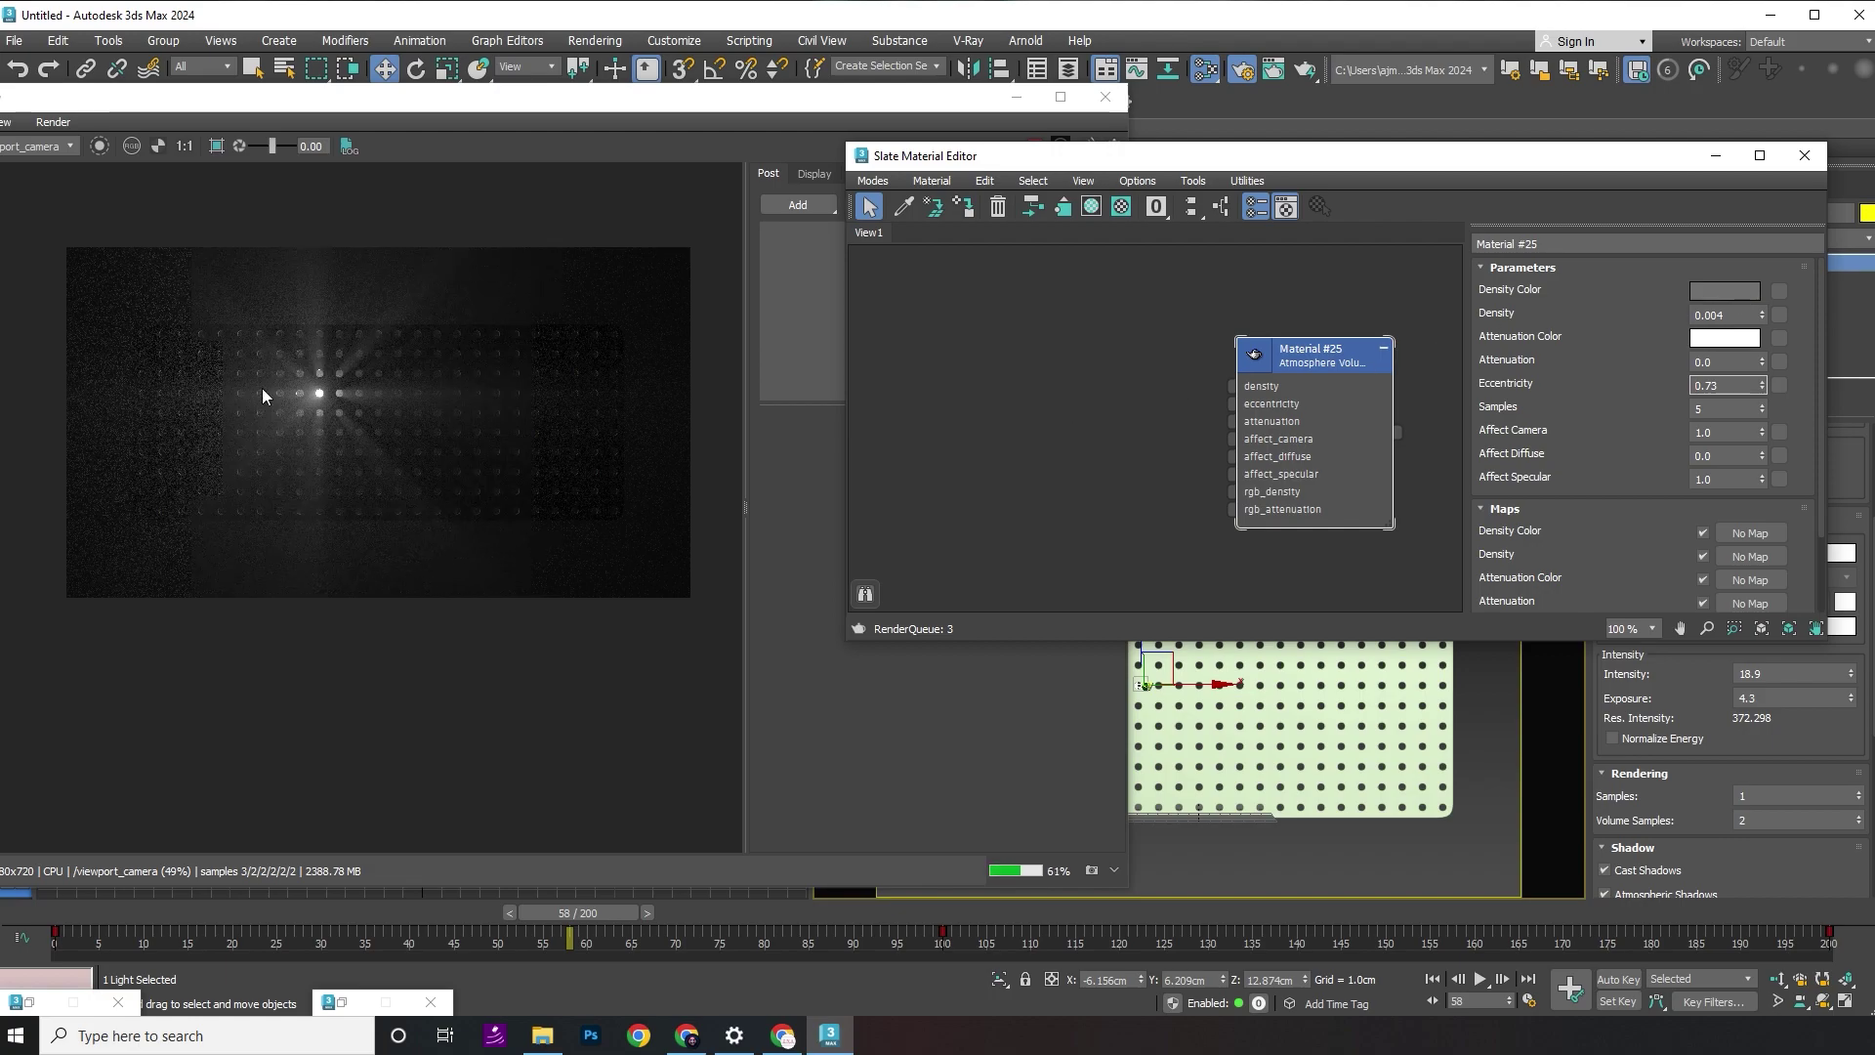
{"action": "double_click", "coordinate": [1747, 383]}
{"action": "type", "text": "1"}
{"action": "key", "text": "Return"}
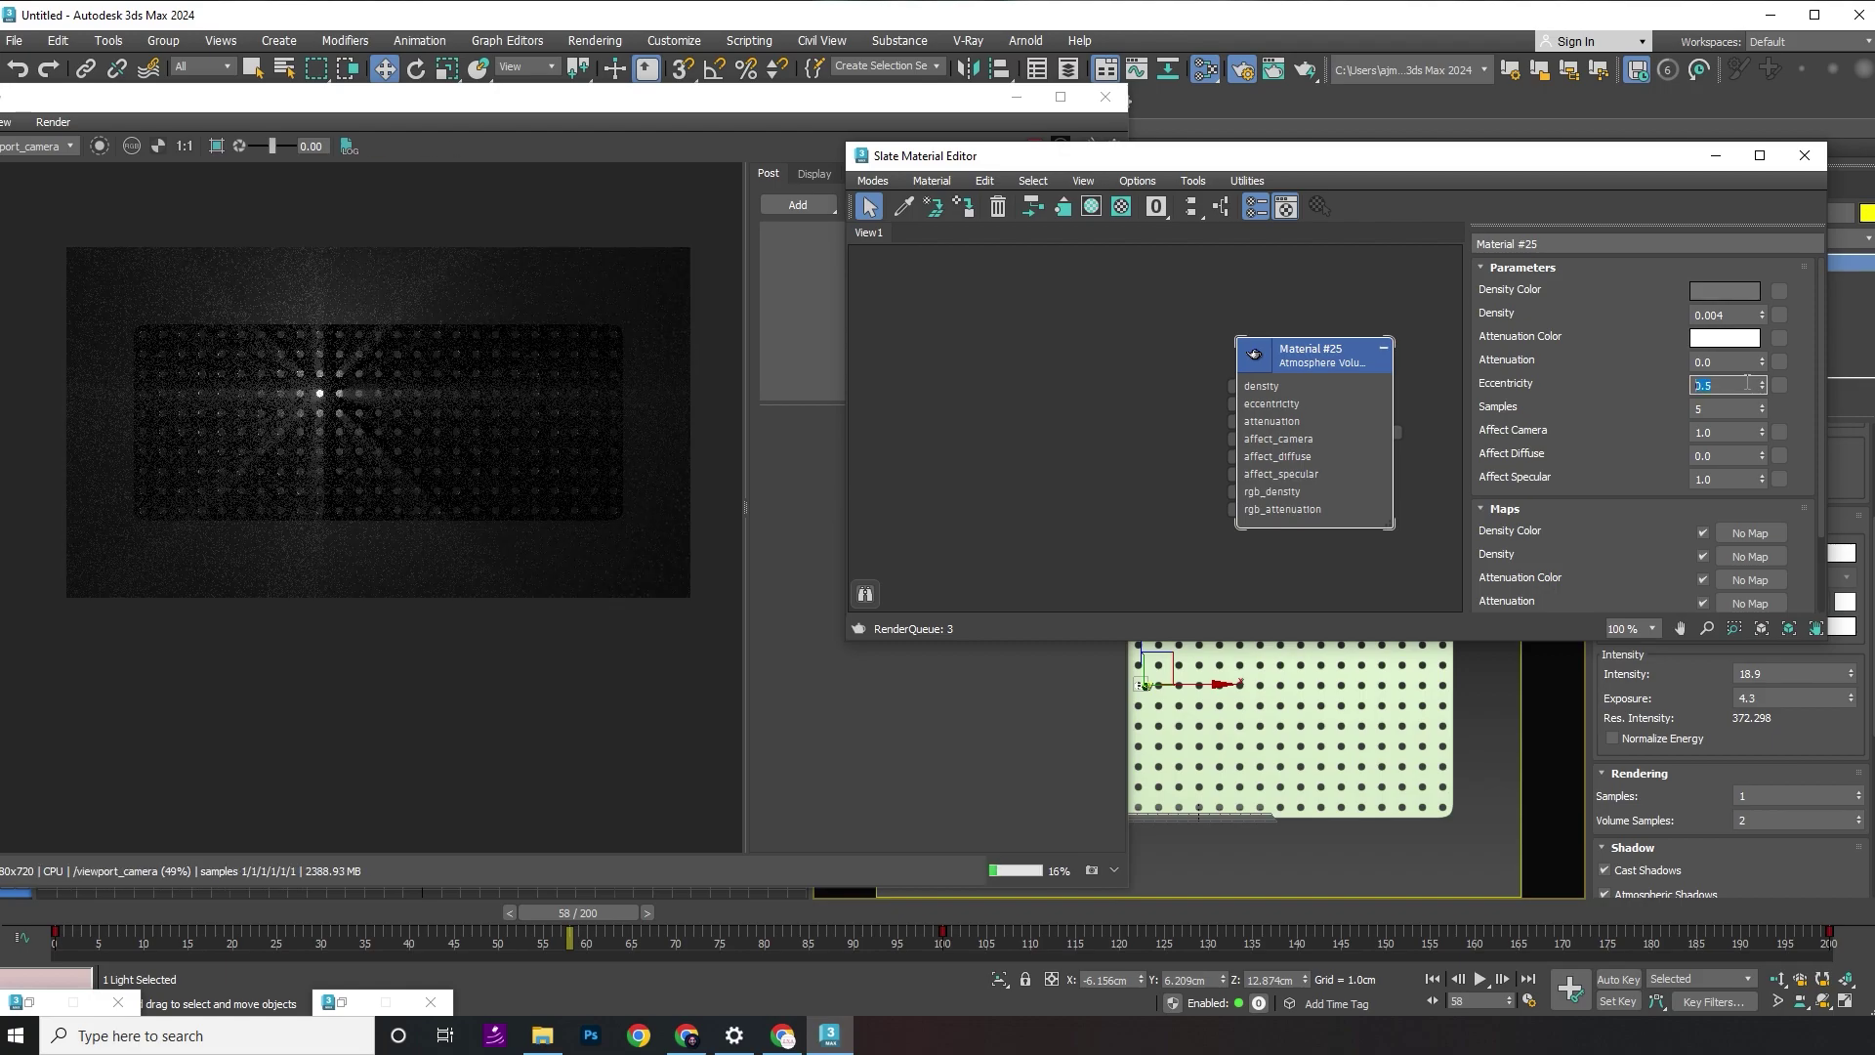
{"action": "key", "text": "BackSpace"}
{"action": "type", "text": "85"}
{"action": "key", "text": "Return"}
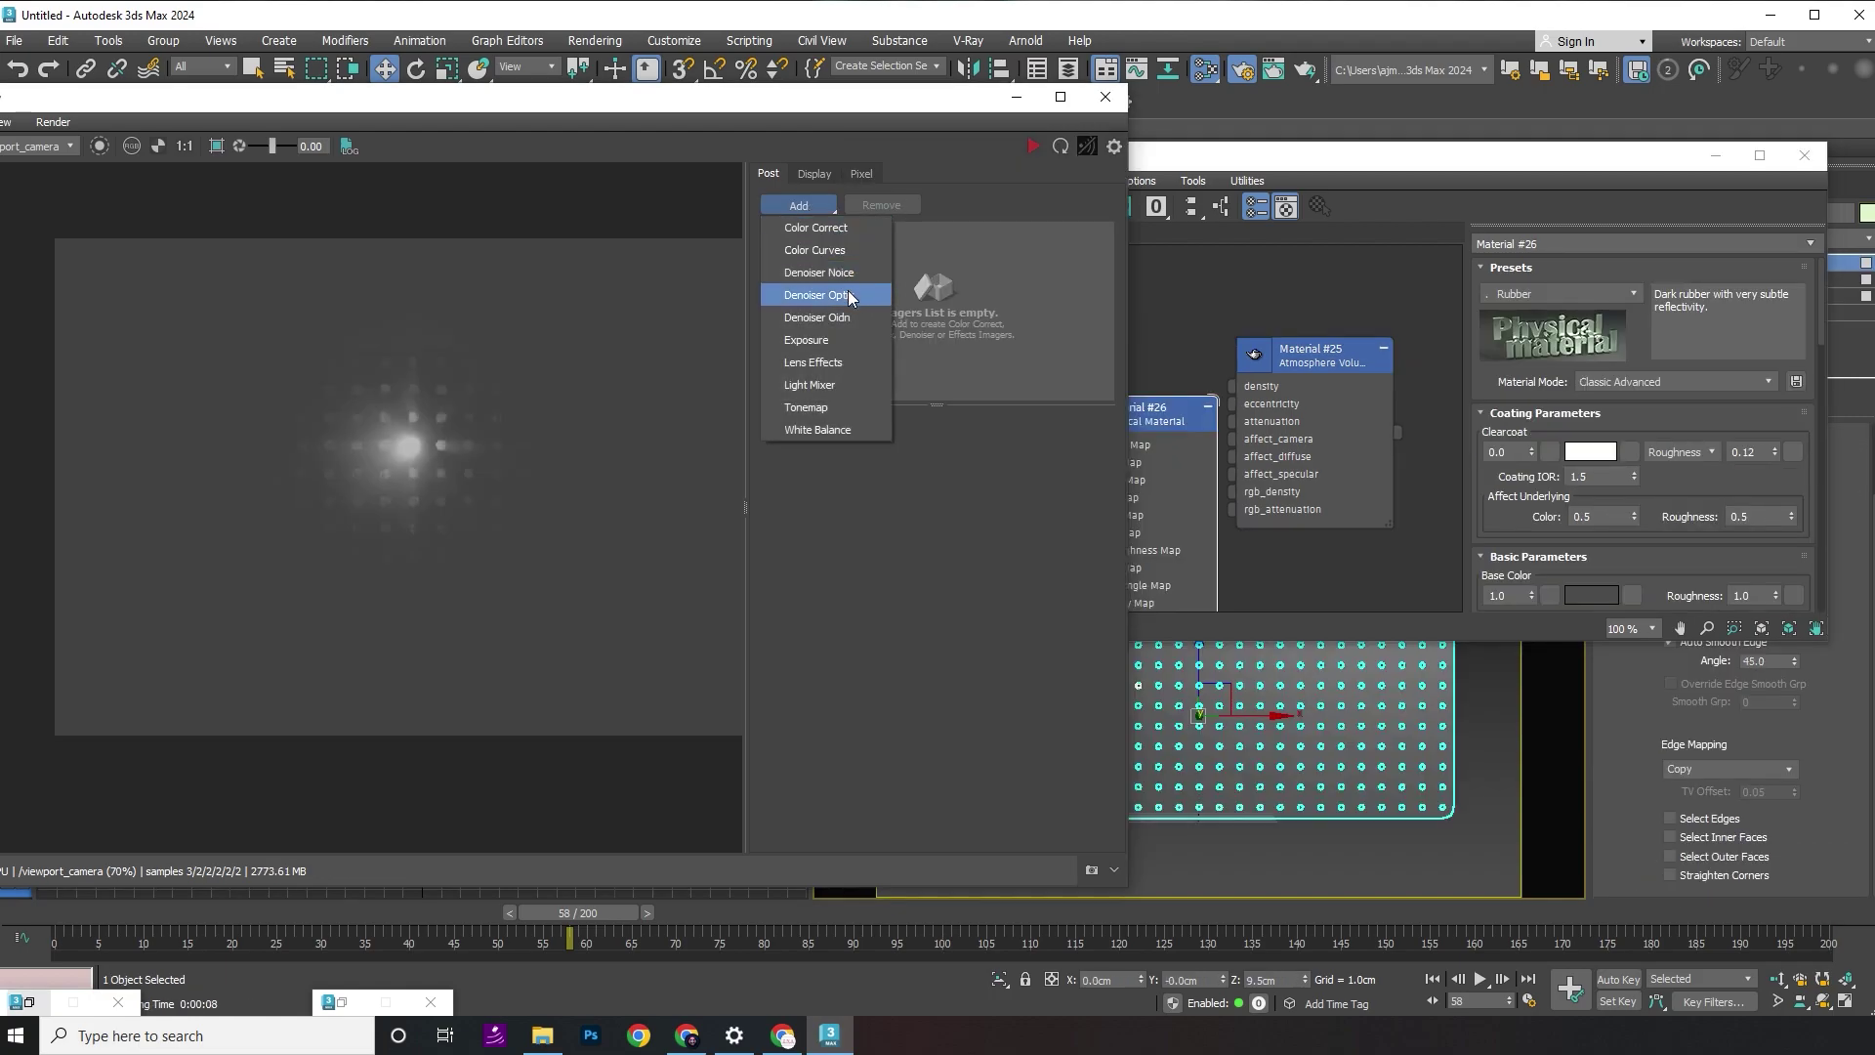
- Try an Optix denoiser on the render view, remove it and add an Oidn denoiser in its place
{"action": "left_click", "coordinate": [851, 296]}
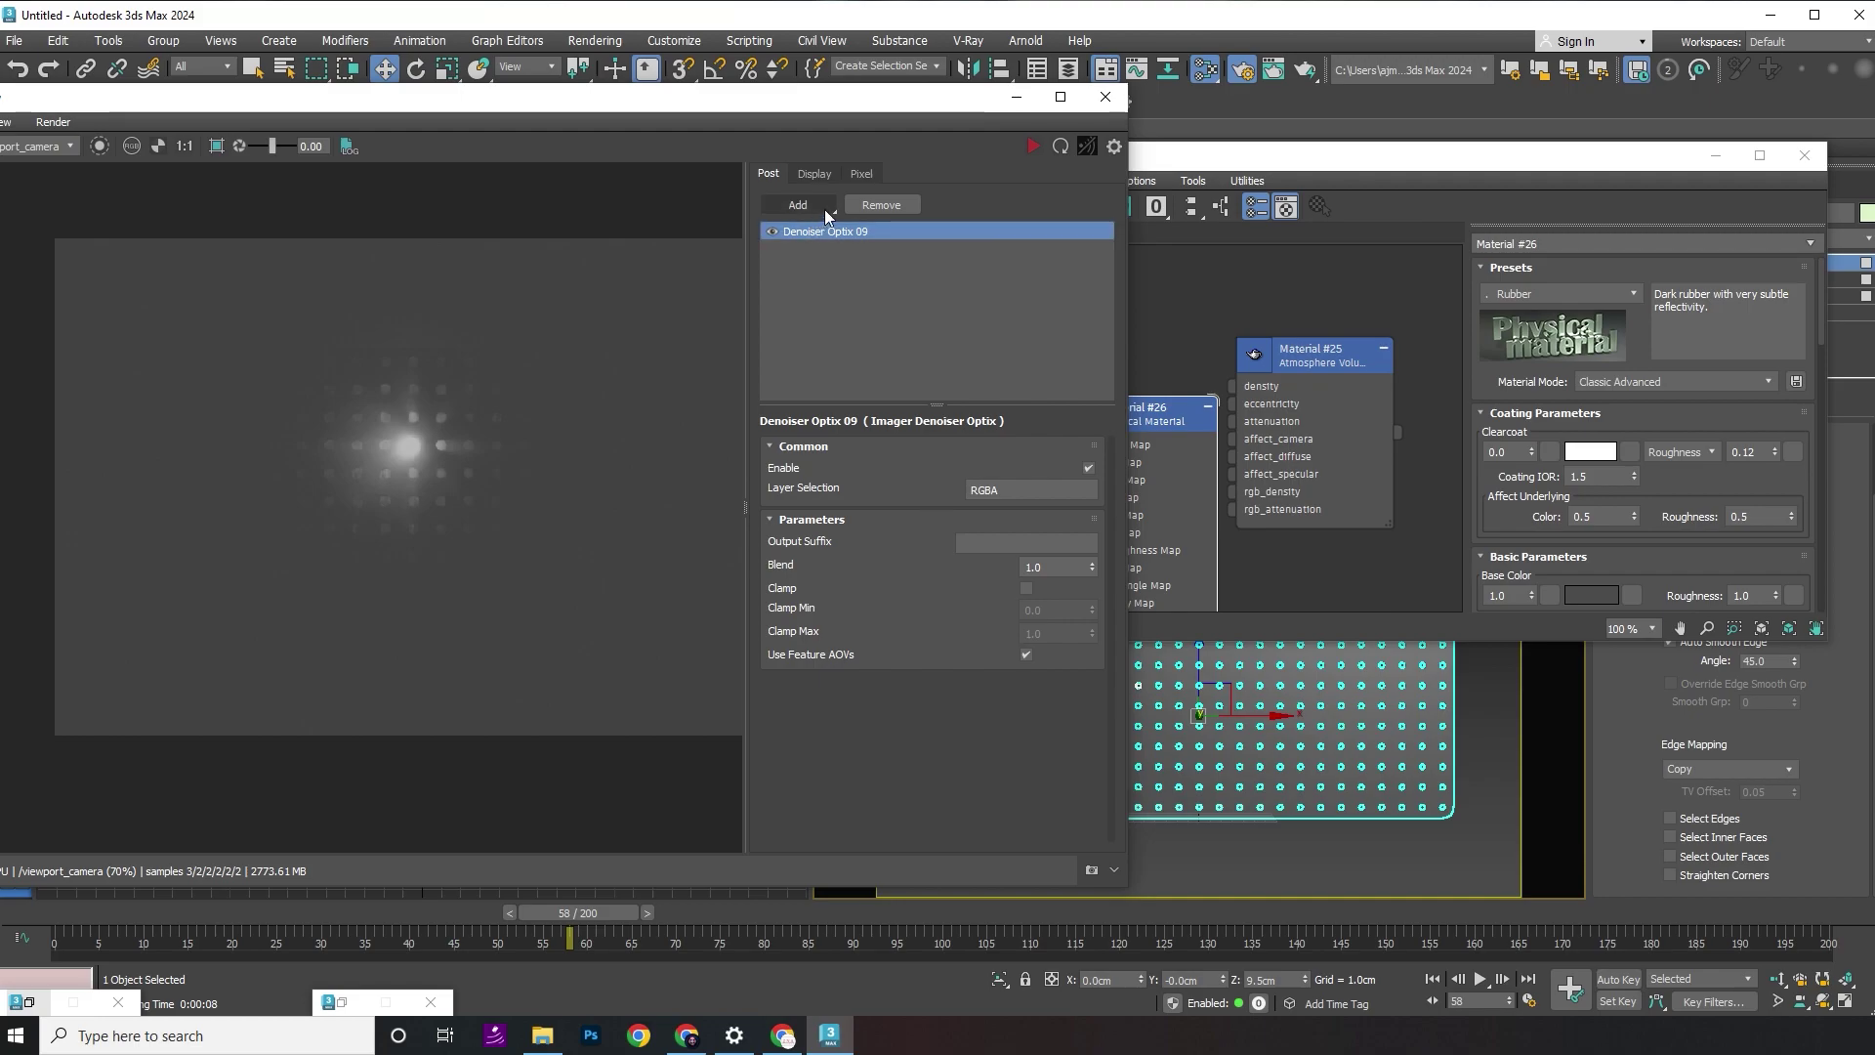
{"action": "left_click", "coordinate": [859, 204]}
{"action": "left_click", "coordinate": [813, 201]}
{"action": "left_click", "coordinate": [846, 318]}
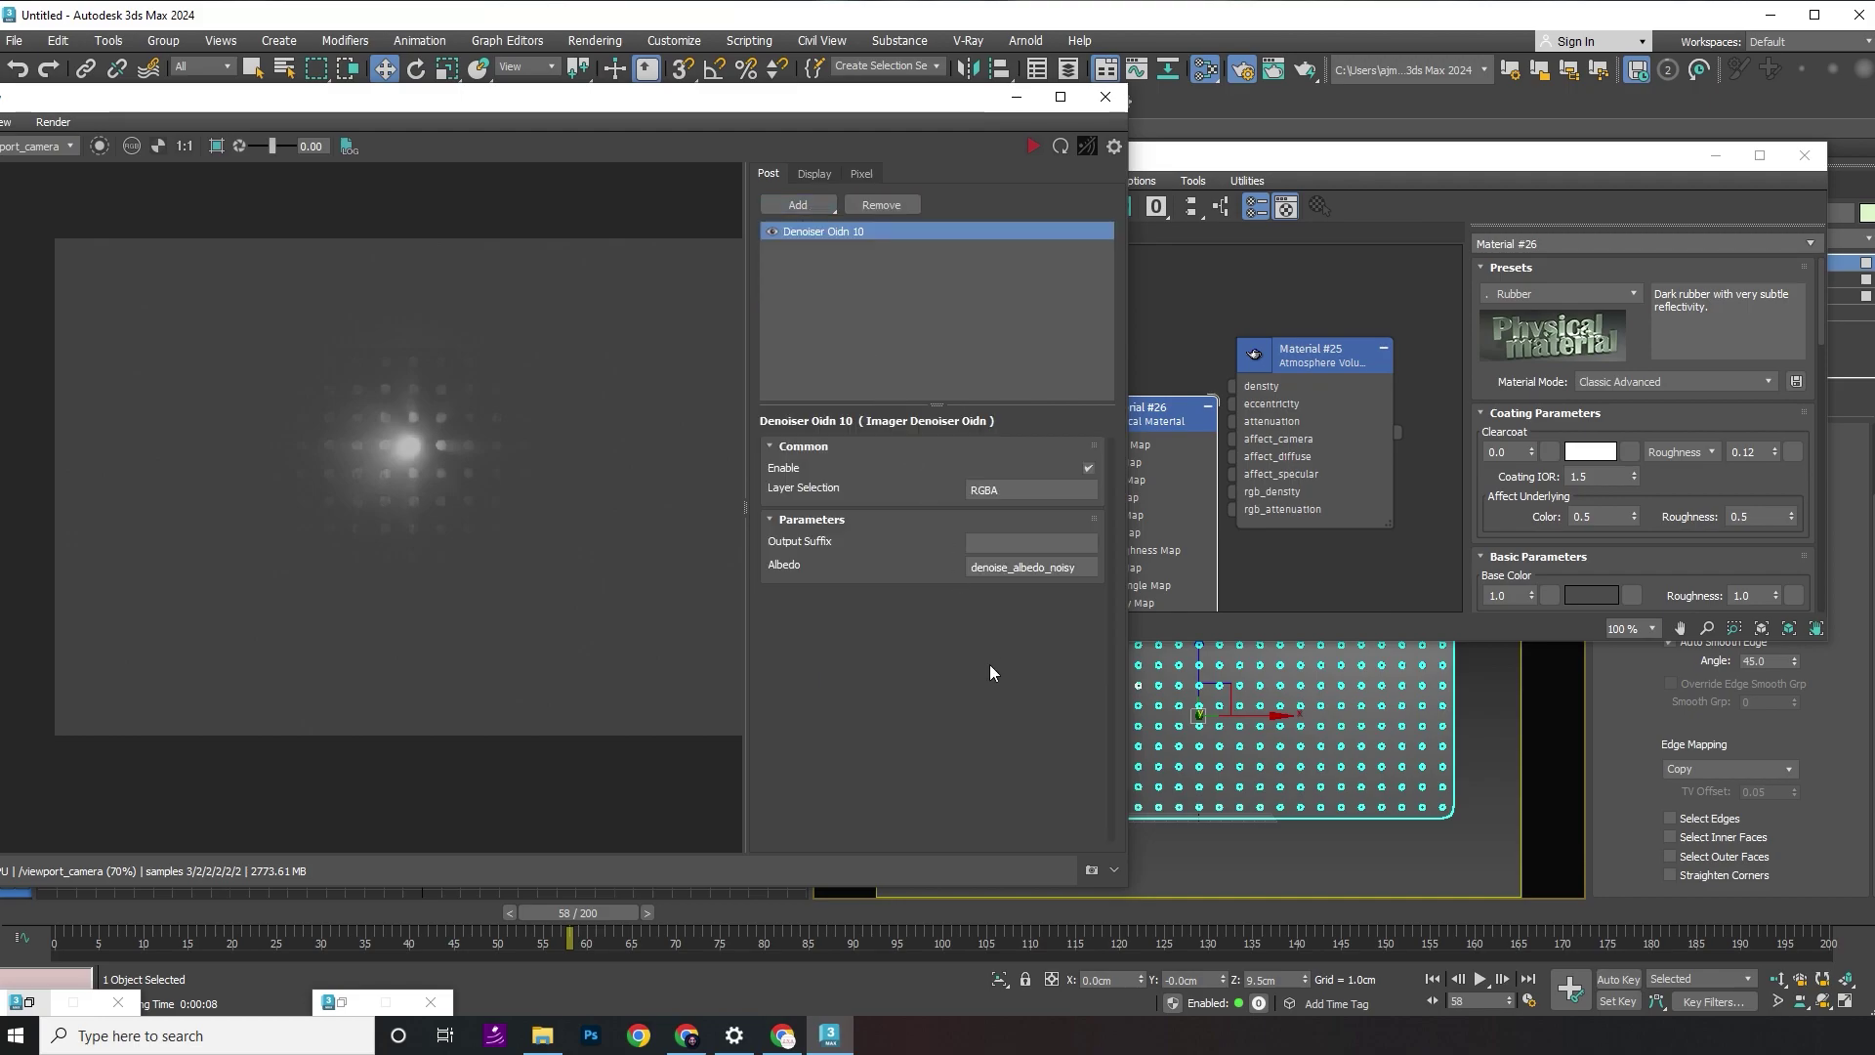